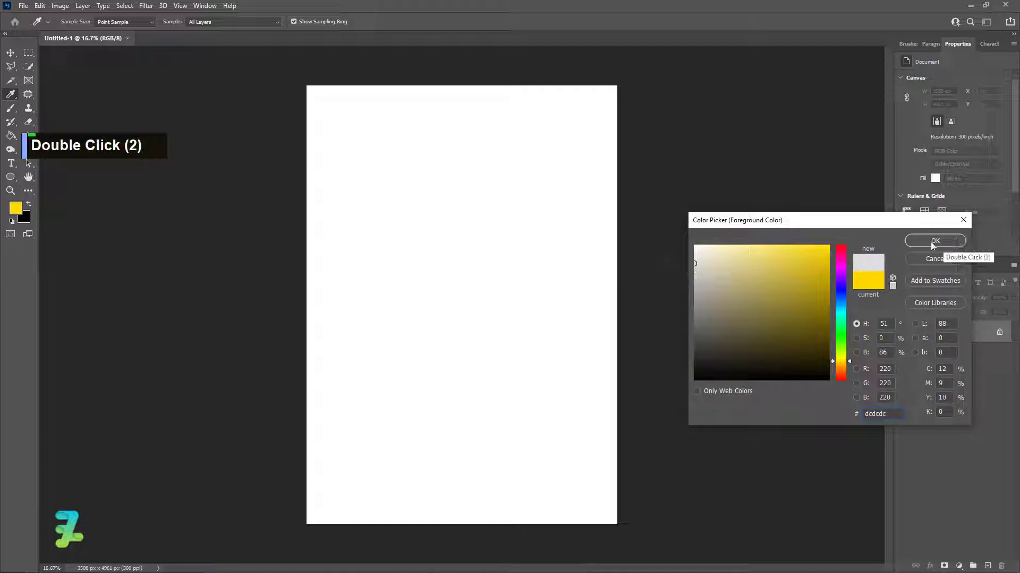
# Set the foreground colour to light grey #dcdcdc and fill the white background with it
pyautogui.click(935, 241)
pyautogui.press('v')
pyautogui.click(12, 137)
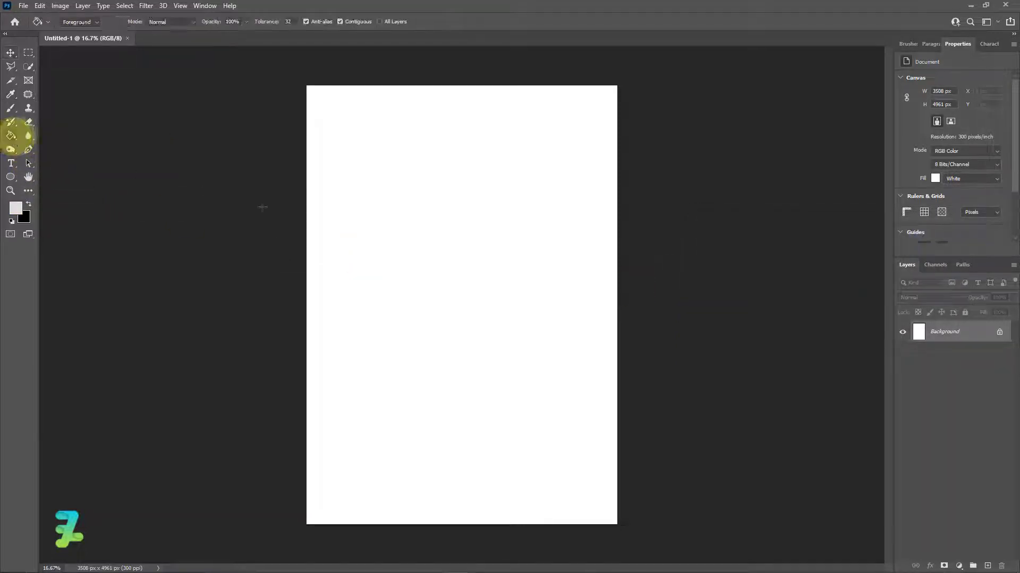
pyautogui.click(390, 239)
# Check the document's dimensions and resolution in Image Size without changing them
pyautogui.click(60, 6)
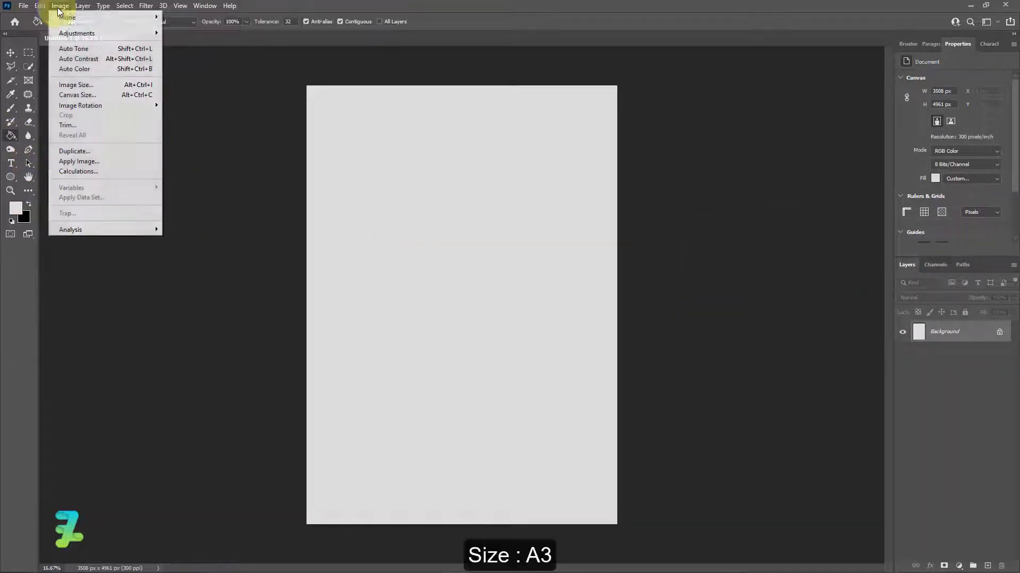
pyautogui.click(78, 84)
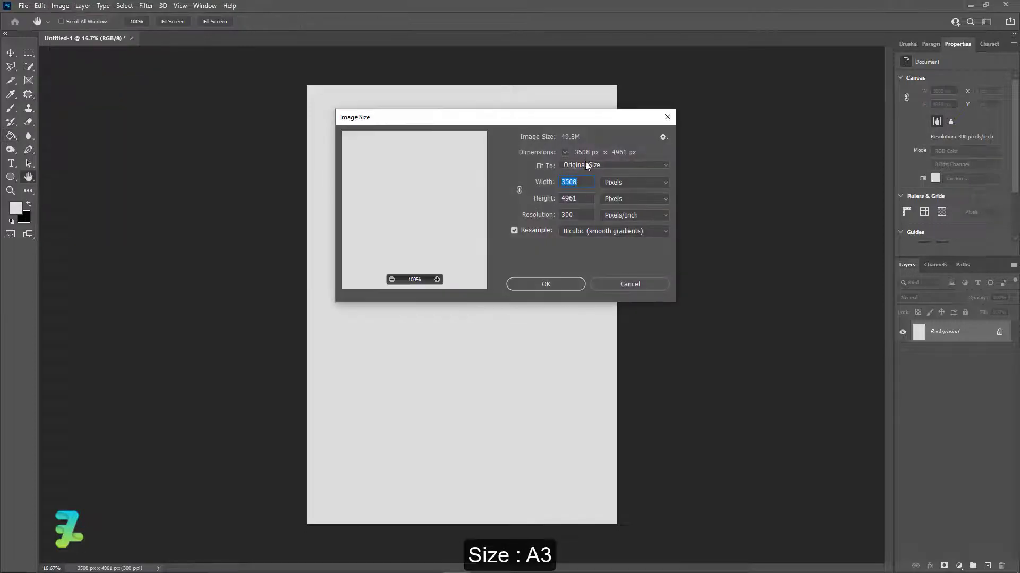
pyautogui.click(620, 280)
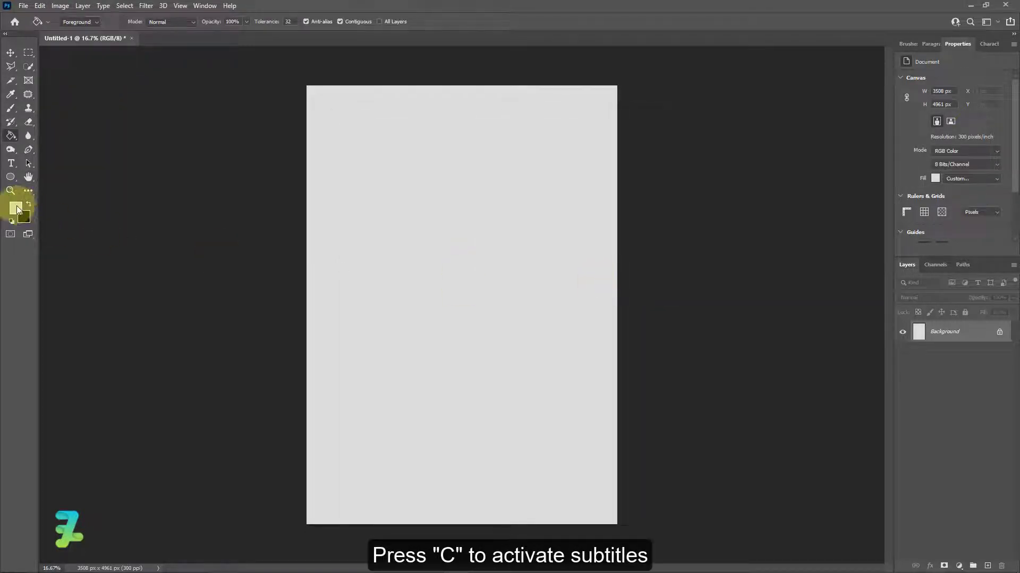
# On a new layer, draw a Pen path from outside the page's lower-left edge, curving around near the right edge and back left across the middle
pyautogui.click(29, 150)
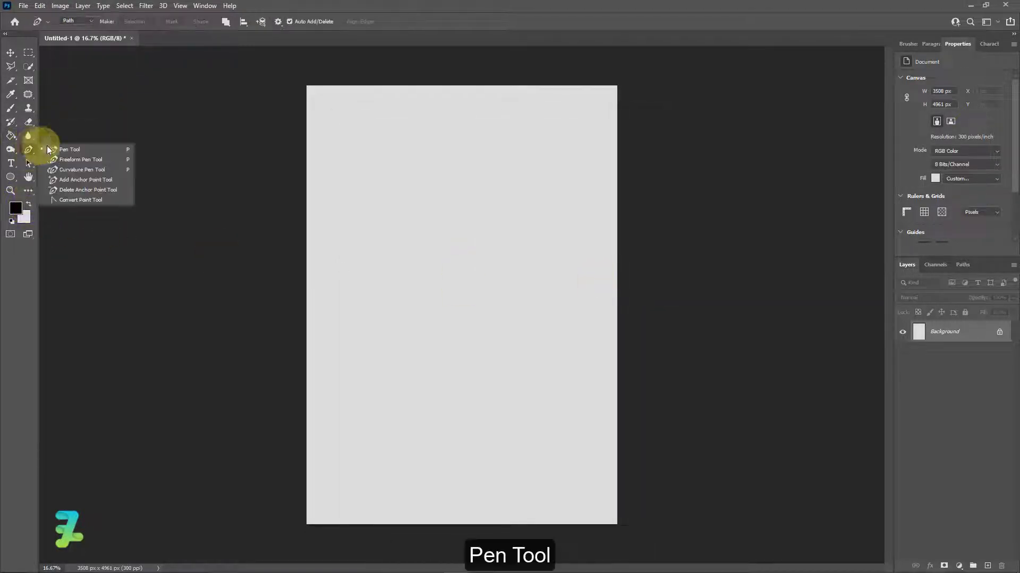
pyautogui.click(63, 142)
pyautogui.click(988, 565)
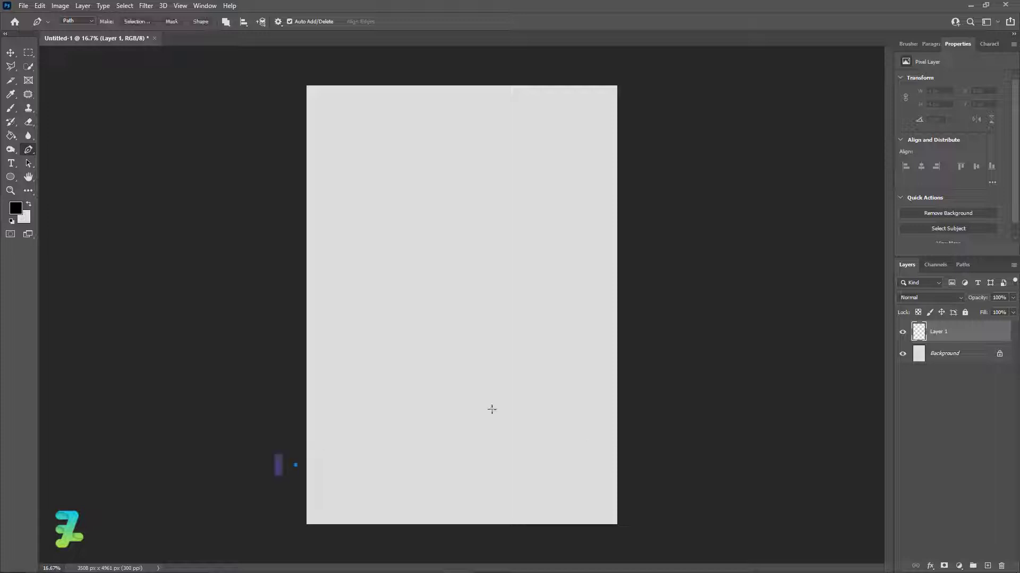
pyautogui.moveTo(584, 335); pyautogui.dragTo(512, 245)
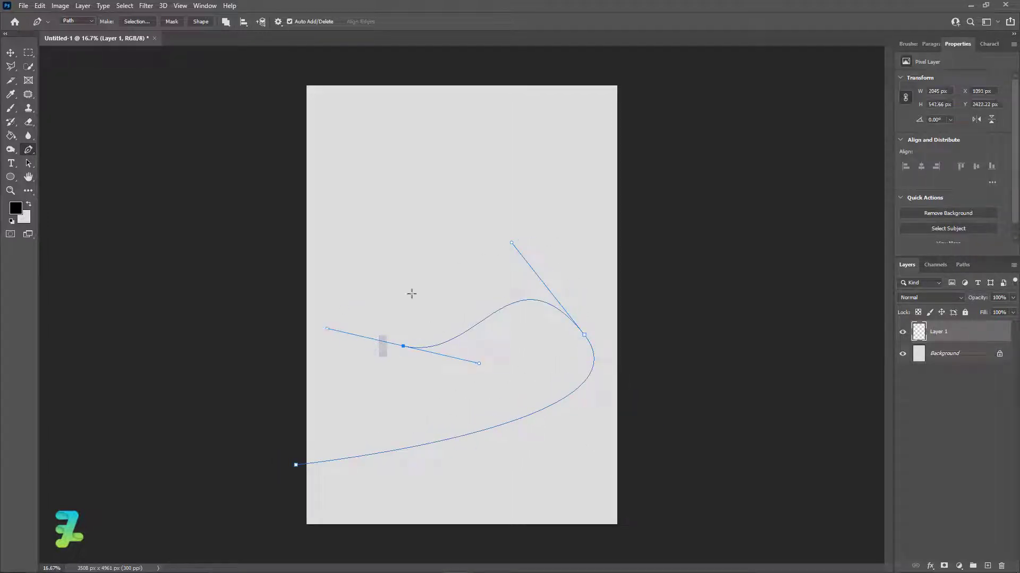
pyautogui.hotkey('ctrl', 'z')
pyautogui.moveTo(371, 257); pyautogui.dragTo(310, 289)
pyautogui.hotkey('ctrl', 'z')
pyautogui.moveTo(472, 295); pyautogui.dragTo(342, 319)
pyautogui.hotkey('ctrl', 'z')
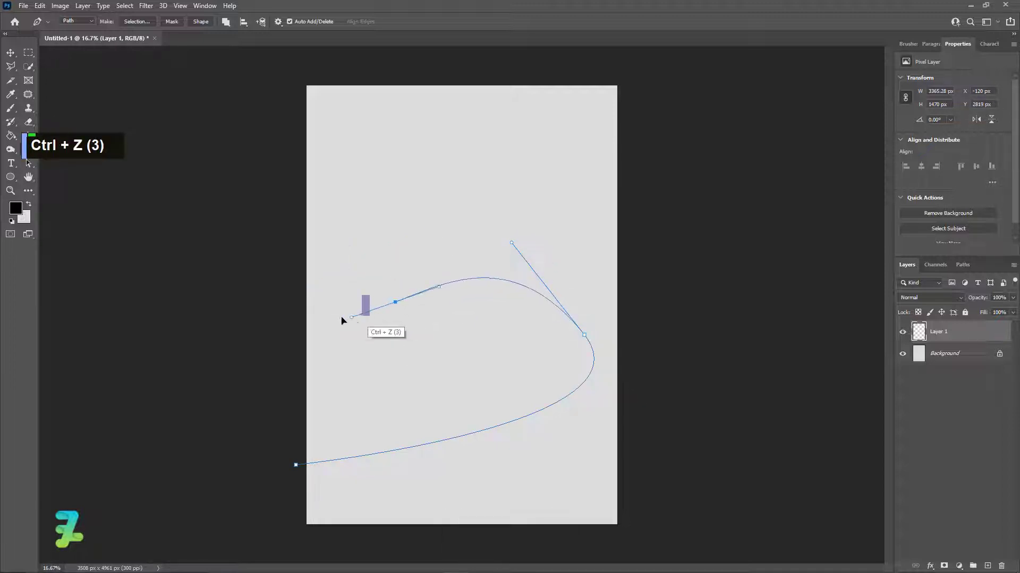
pyautogui.doubleClick(342, 319)
pyautogui.doubleClick(465, 144)
pyautogui.hotkey('ctrl', 'z')
pyautogui.hotkey('ctrl', 'z')
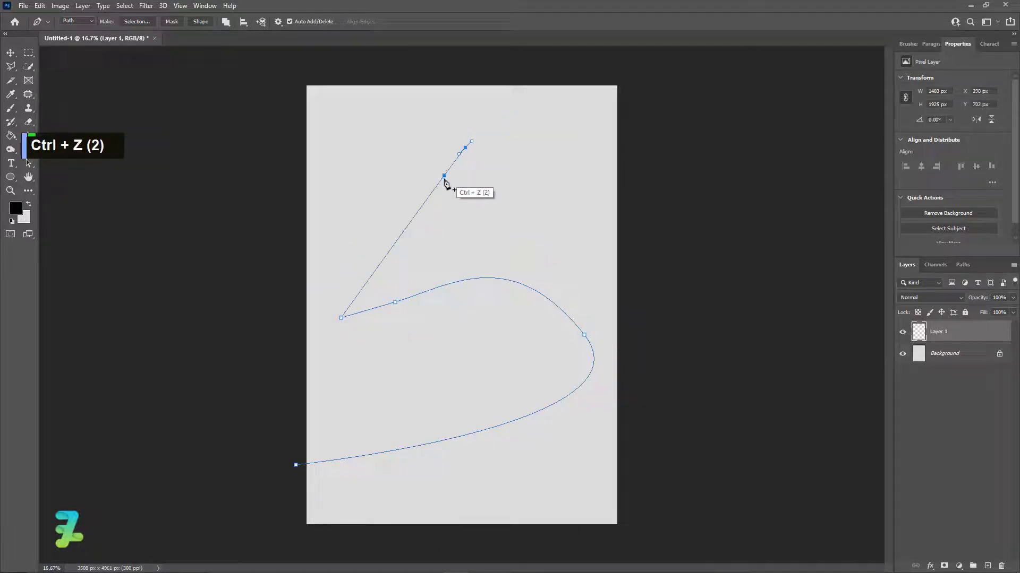
pyautogui.hotkey('ctrl', 'z')
# Continue the path in a loop around the page's left edge, up to the top right, down, and out past the right edge
pyautogui.moveTo(439, 186); pyautogui.dragTo(683, 30)
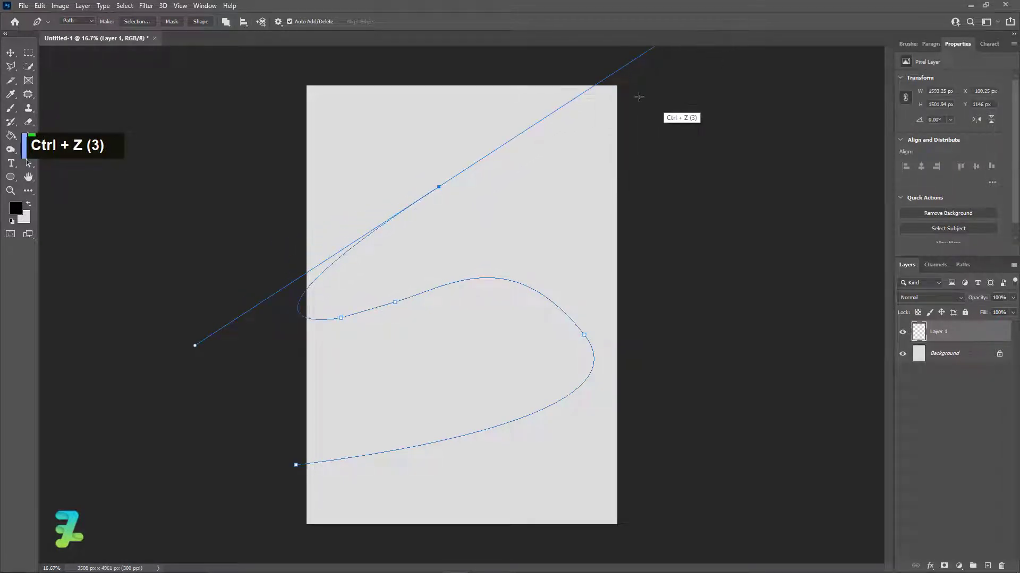
pyautogui.moveTo(600, 130); pyautogui.dragTo(606, 141)
pyautogui.hotkey('ctrl', 'z')
pyautogui.moveTo(603, 227); pyautogui.dragTo(678, 232)
pyautogui.click(697, 138)
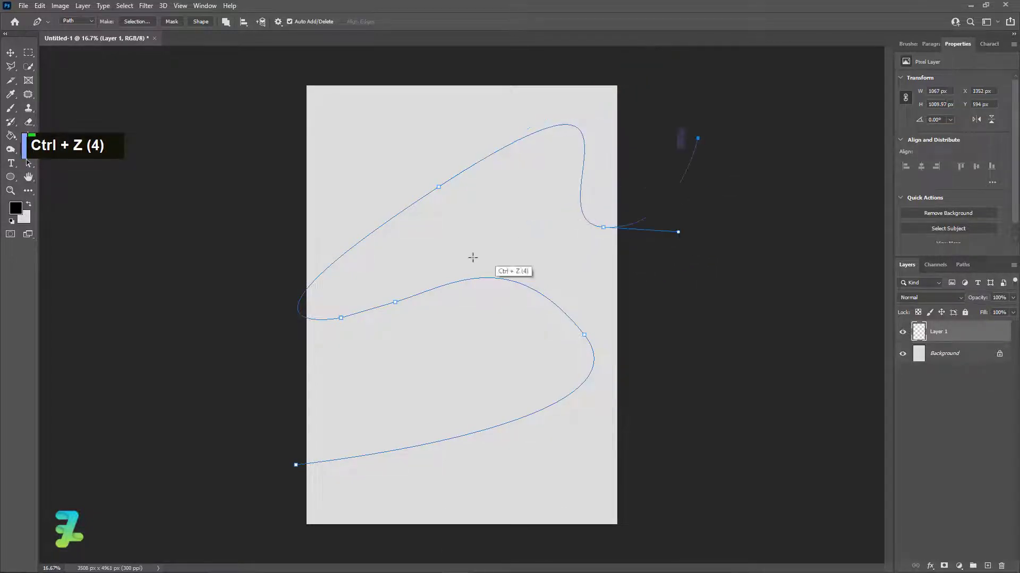
pyautogui.rightClick(473, 258)
pyautogui.press('Escape')
# Start Bebas Regular type on the path from its lower-left end, replacing the placeholder text with "A"
pyautogui.click(10, 163)
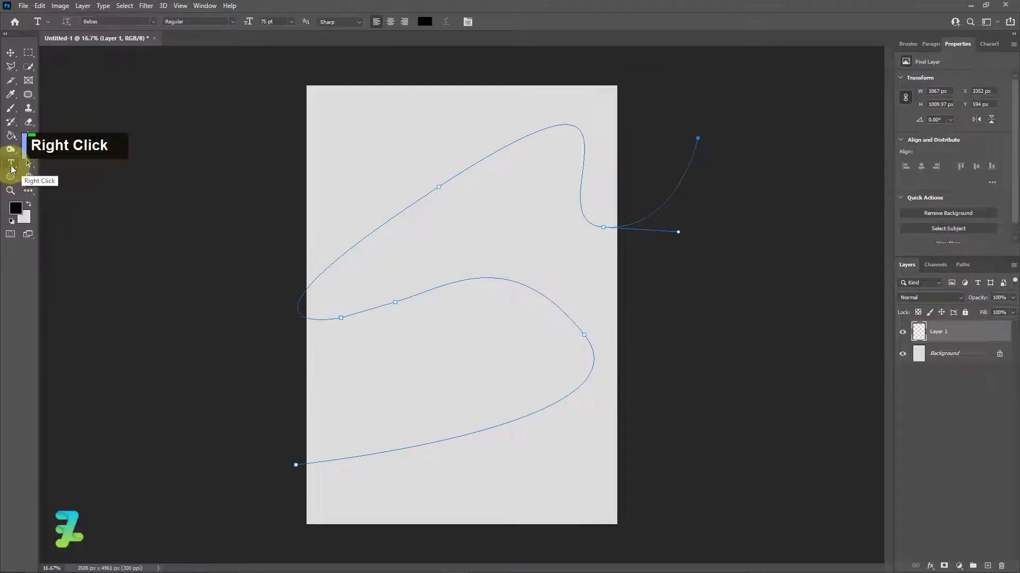
pyautogui.click(296, 465)
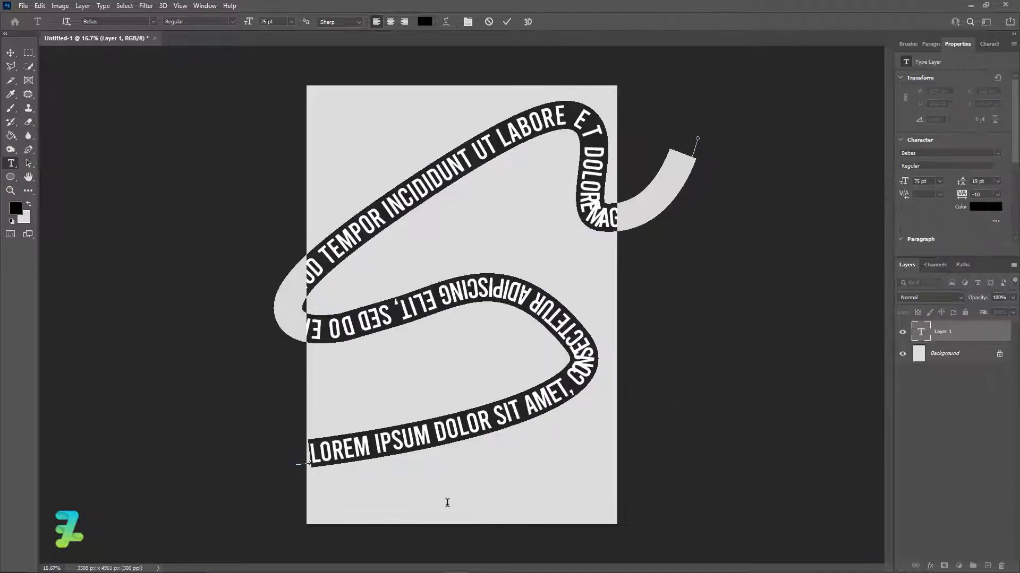
pyautogui.press('capslock')
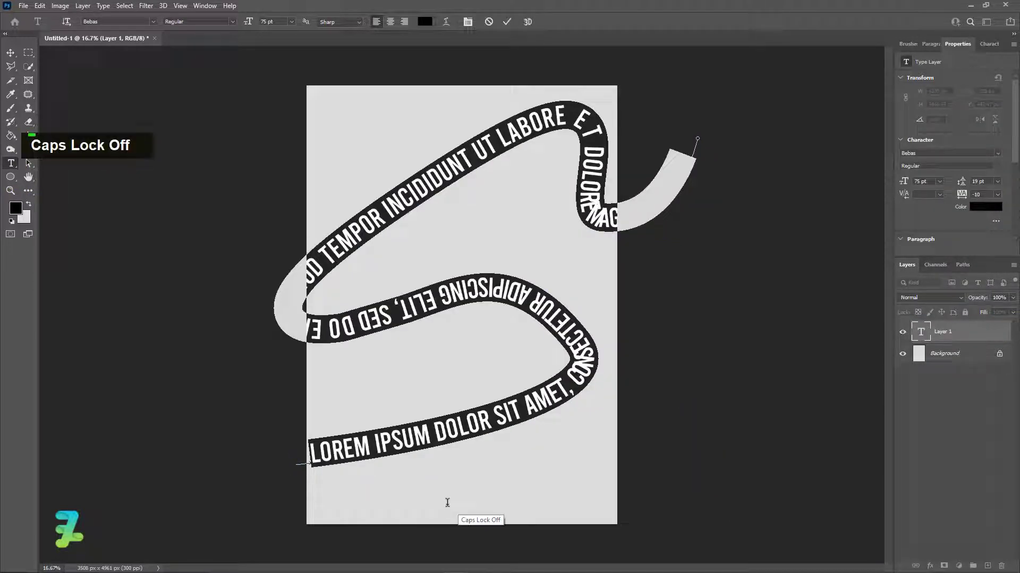
pyautogui.write('A')
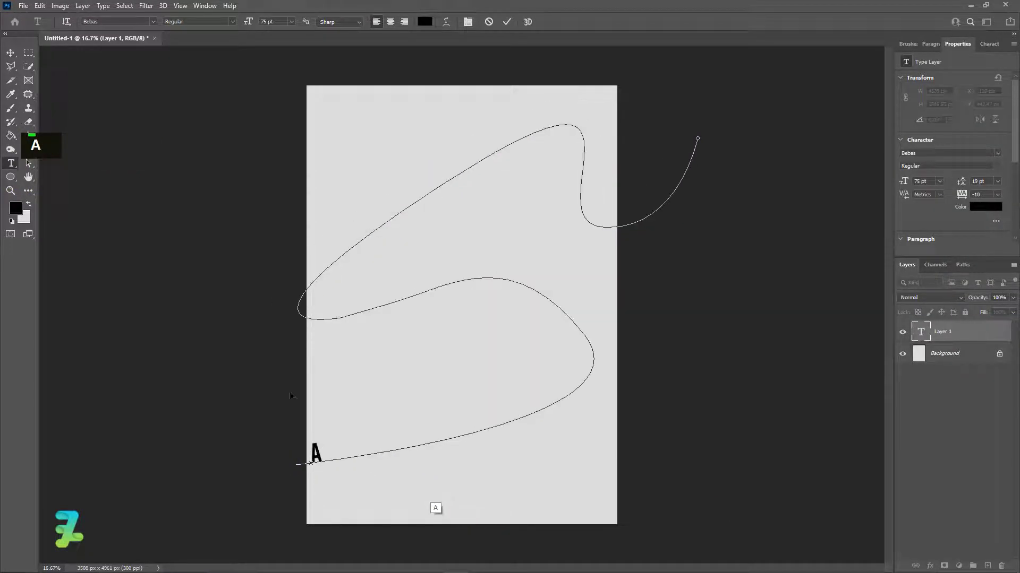
# Set the path text's size to 72 pt and apply faux bold
pyautogui.hotkey('ctrl', 'a')
pyautogui.click(291, 21)
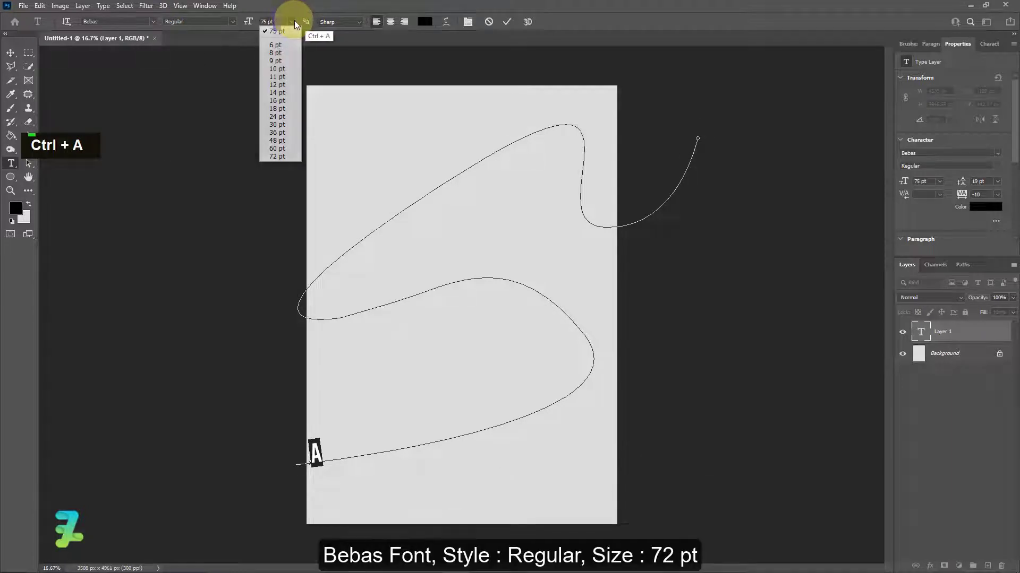
pyautogui.click(276, 156)
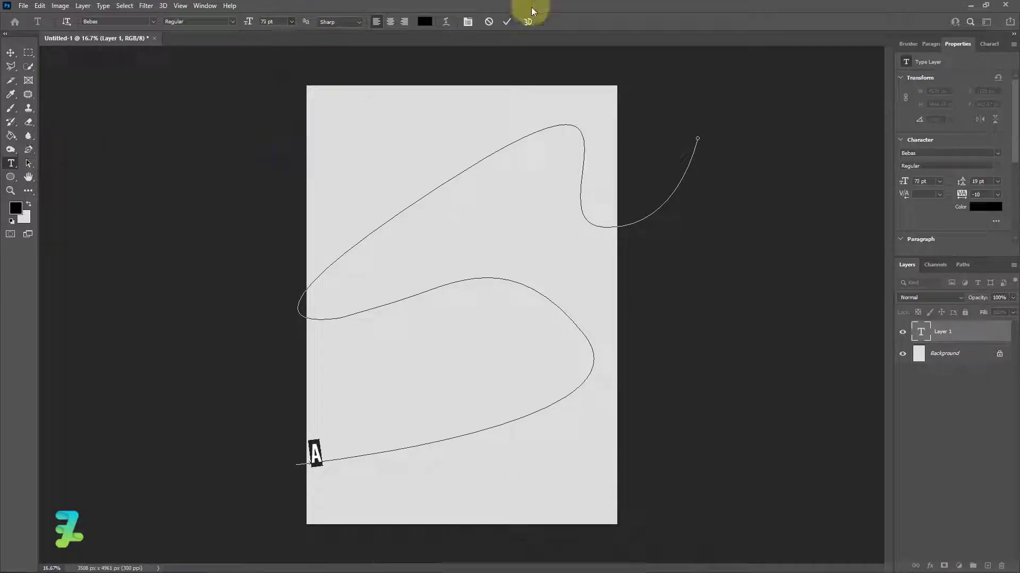
pyautogui.click(467, 25)
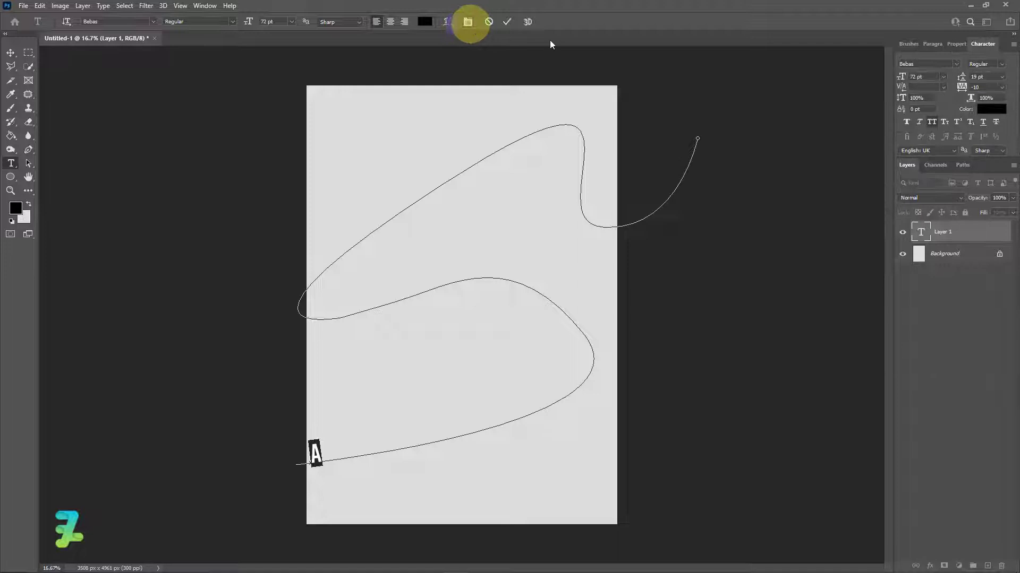
pyautogui.click(910, 121)
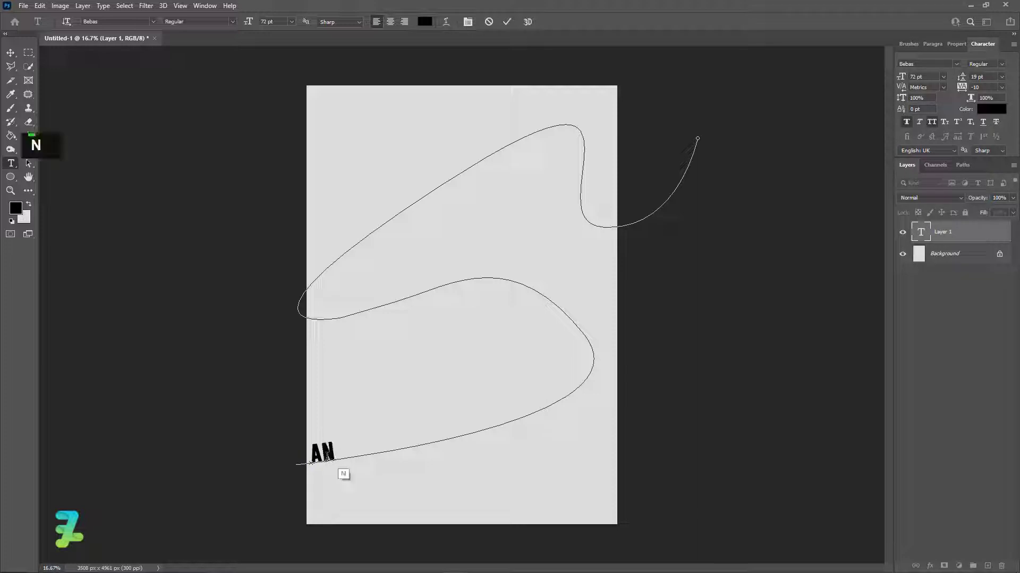
# Complete the path text as "ANXIETY" and repeat the word along the curve until there are six copies
pyautogui.write('Y')
pyautogui.hotkey('ctrl', 'a')
pyautogui.hotkey('ctrl', 'c')
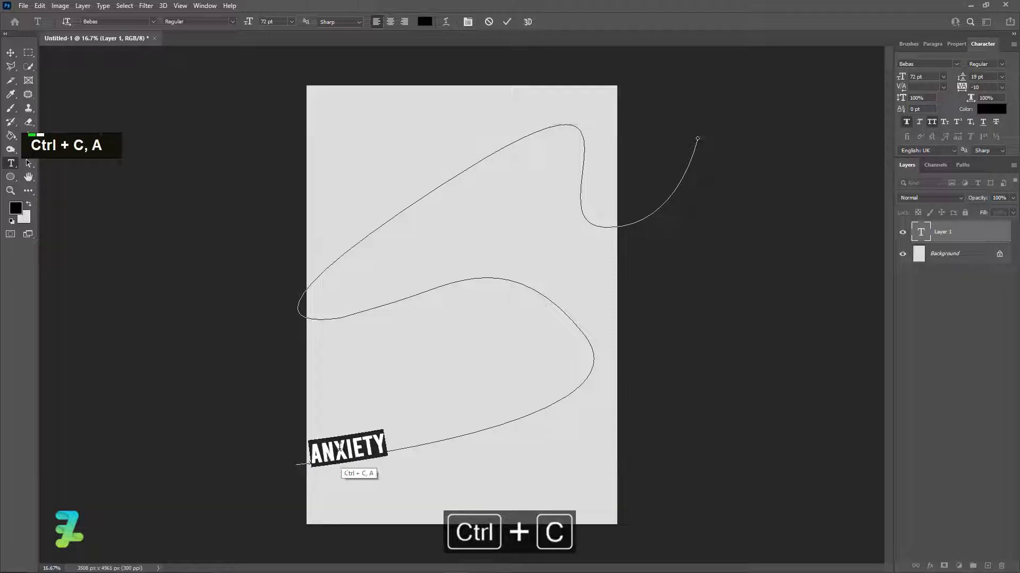
pyautogui.click(386, 442)
pyautogui.hotkey('ctrl', 'v')
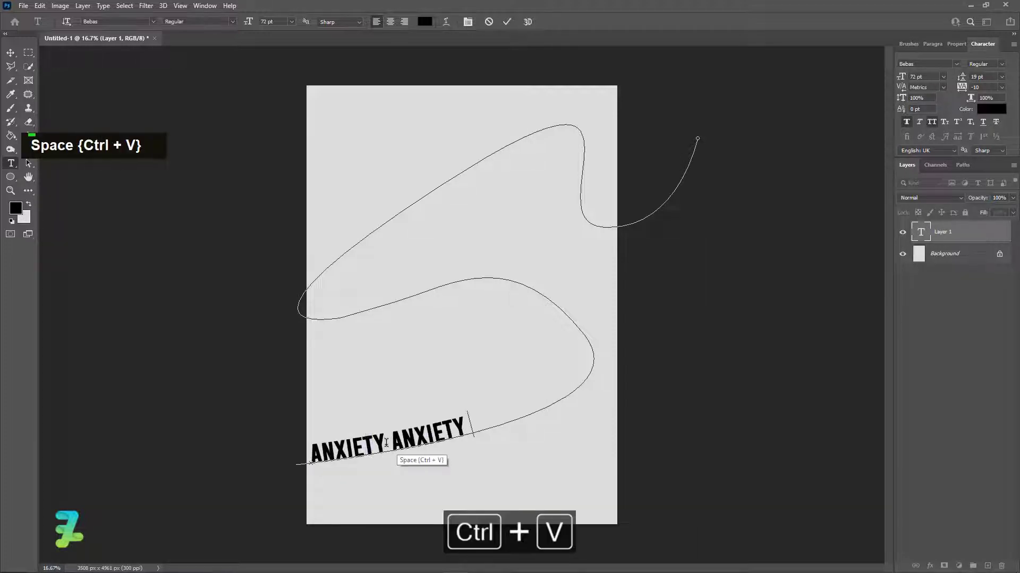
pyautogui.hotkey('ctrl', 'v')
pyautogui.hotkey('ctrl', 'v')
pyautogui.hotkey('ctrl', 'v')
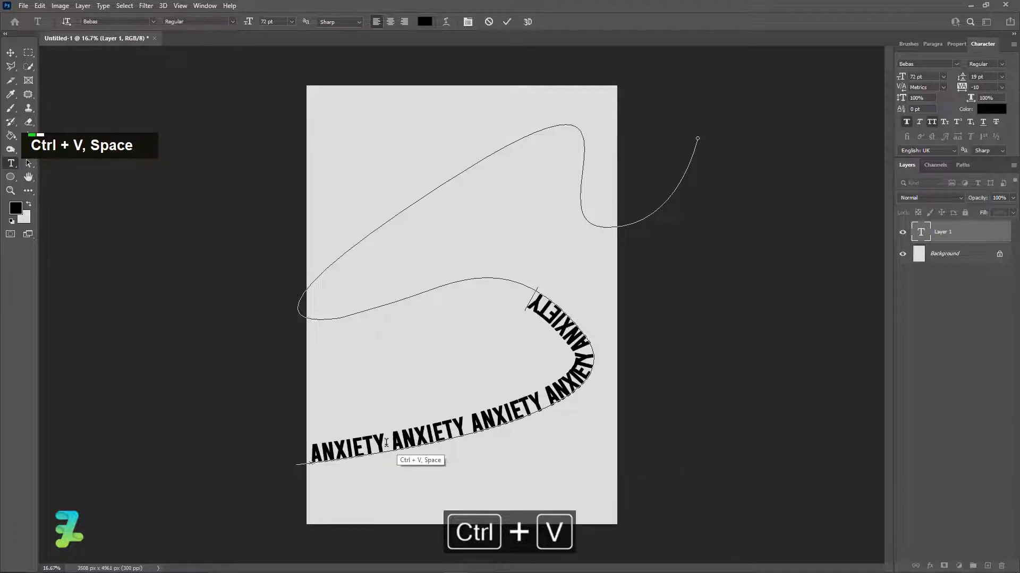
pyautogui.hotkey('ctrl', 'v')
# Copy the whole run of ANXIETY words and paste it twice more to fill the rest of the path
pyautogui.hotkey('ctrl', 'a')
pyautogui.hotkey('ctrl', 'c')
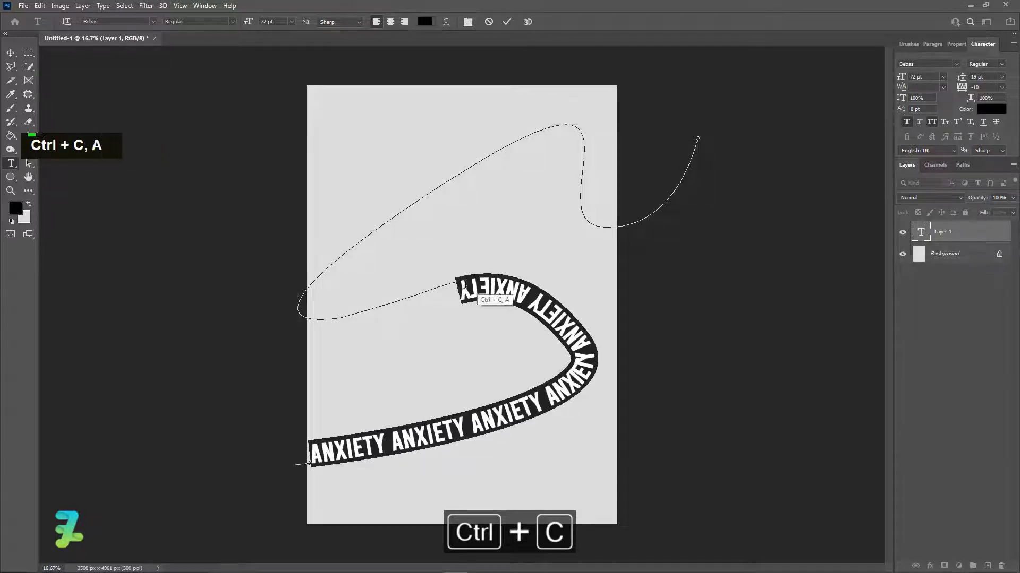
pyautogui.click(464, 285)
pyautogui.hotkey('ctrl', 'v')
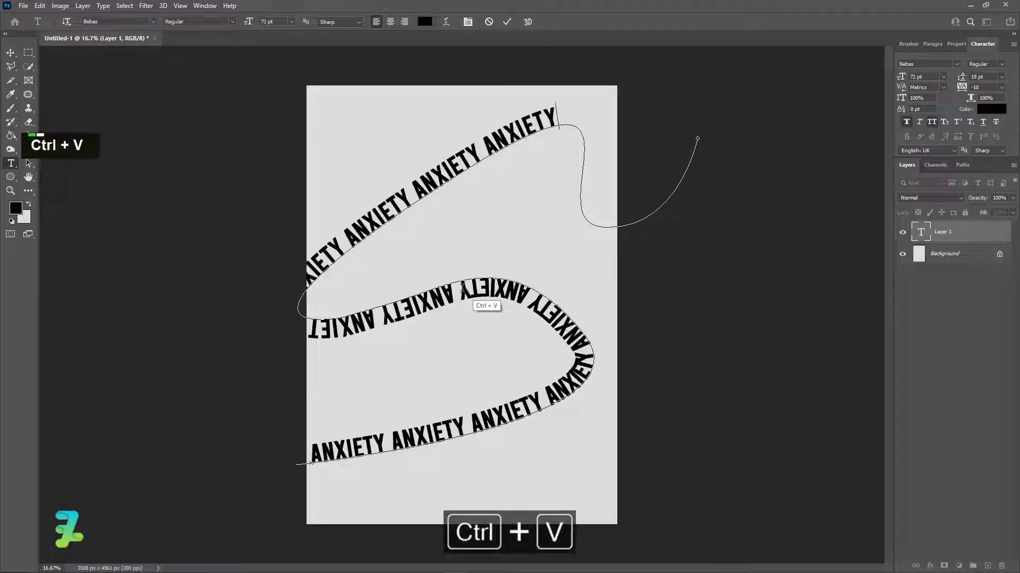
pyautogui.hotkey('ctrl', 'v')
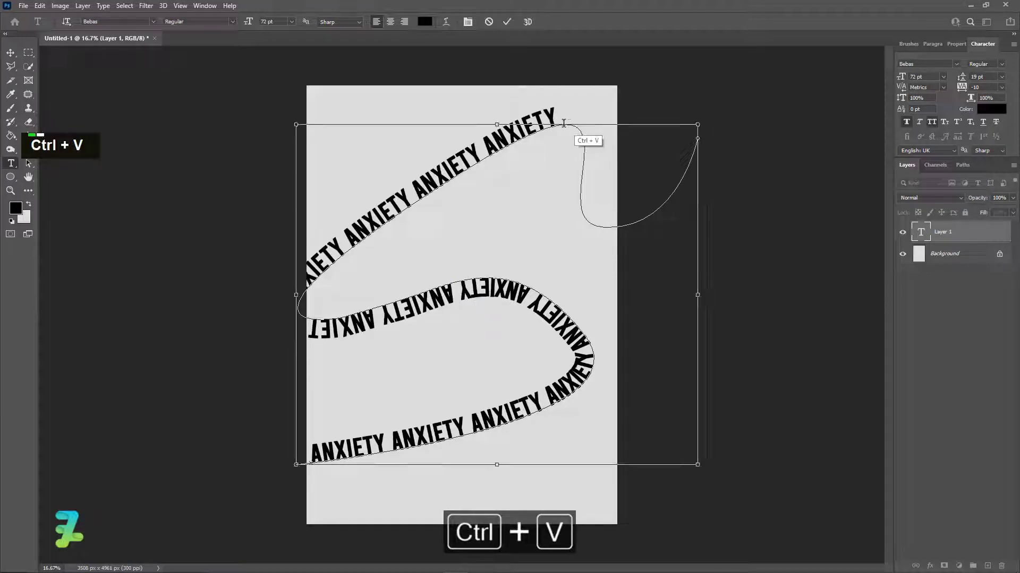
# Commit the path text and set its layer opacity to 80%
pyautogui.click(10, 53)
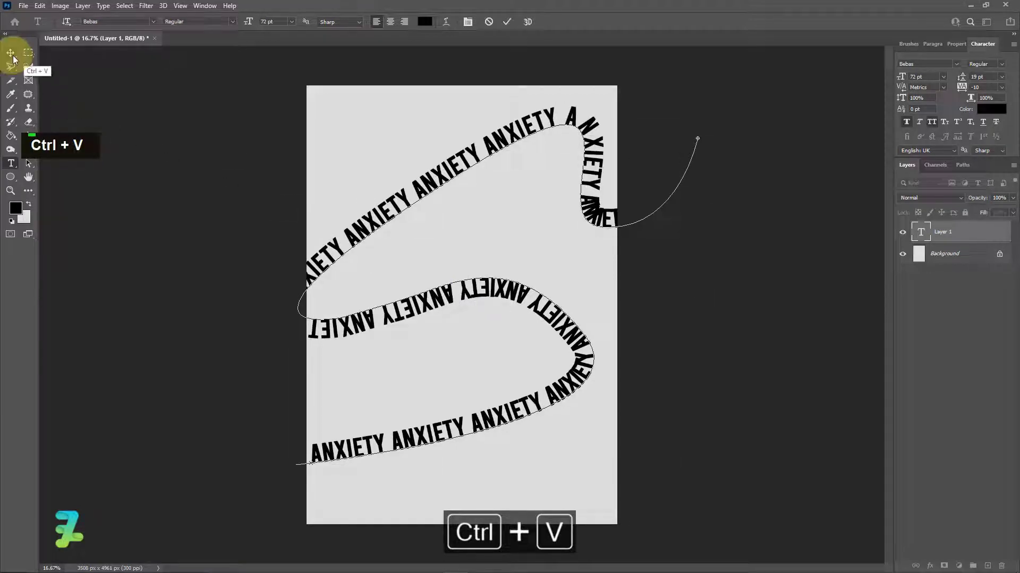
pyautogui.write('80')
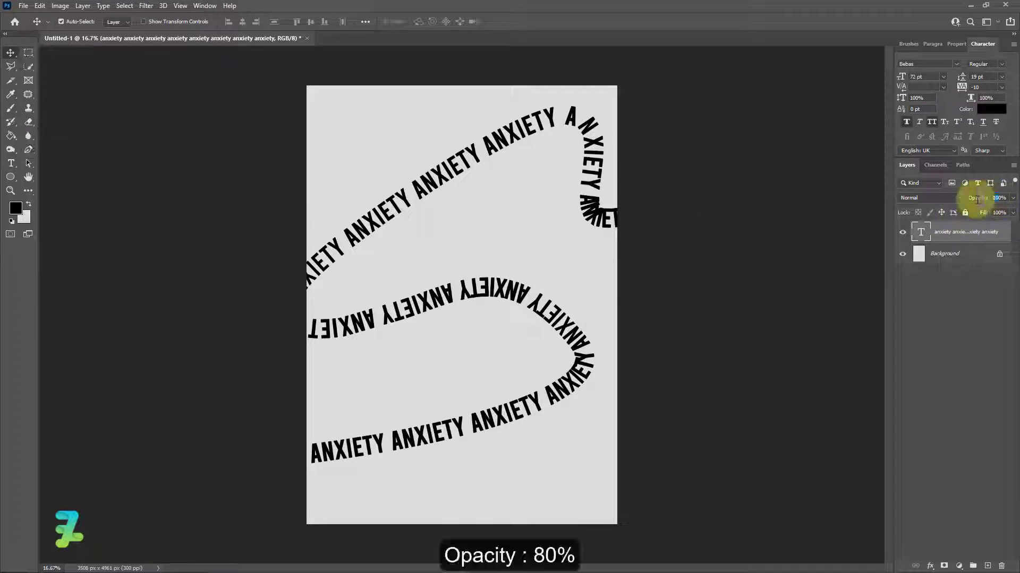
pyautogui.press('Return')
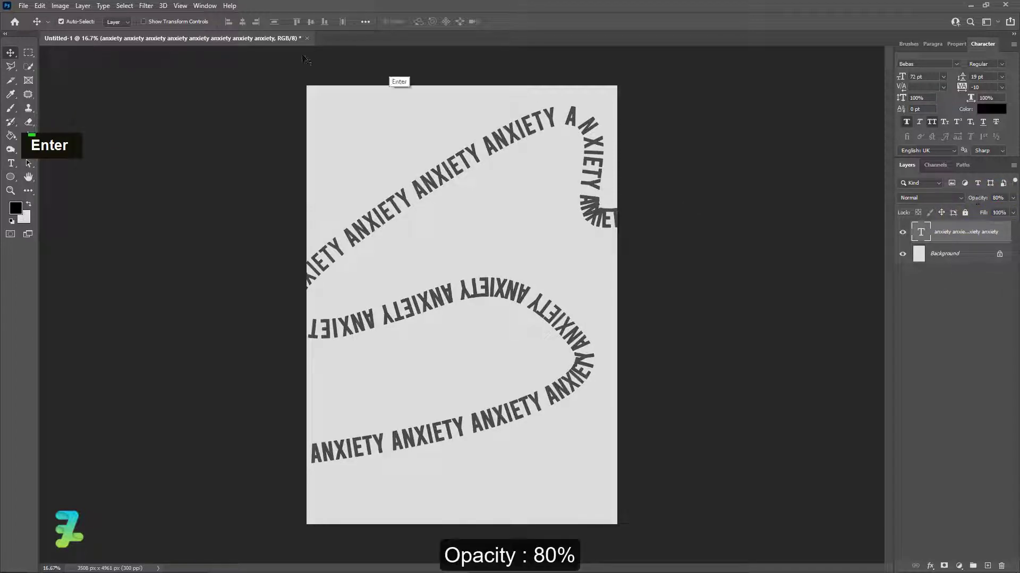
# Convert the text layer to a smart object and apply a Gaussian Blur with a 12-pixel radius
pyautogui.click(146, 6)
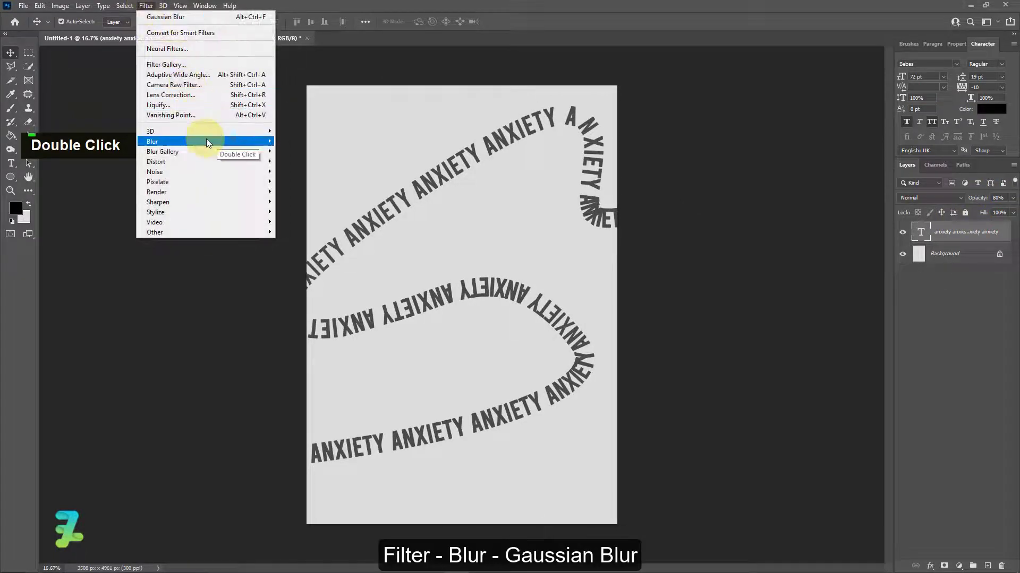
pyautogui.doubleClick(312, 183)
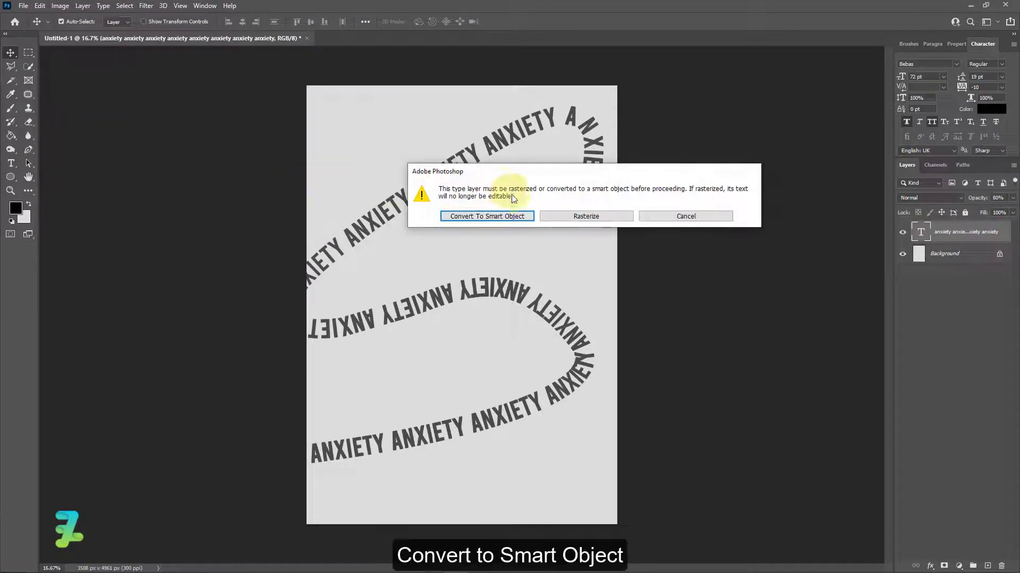
pyautogui.click(507, 217)
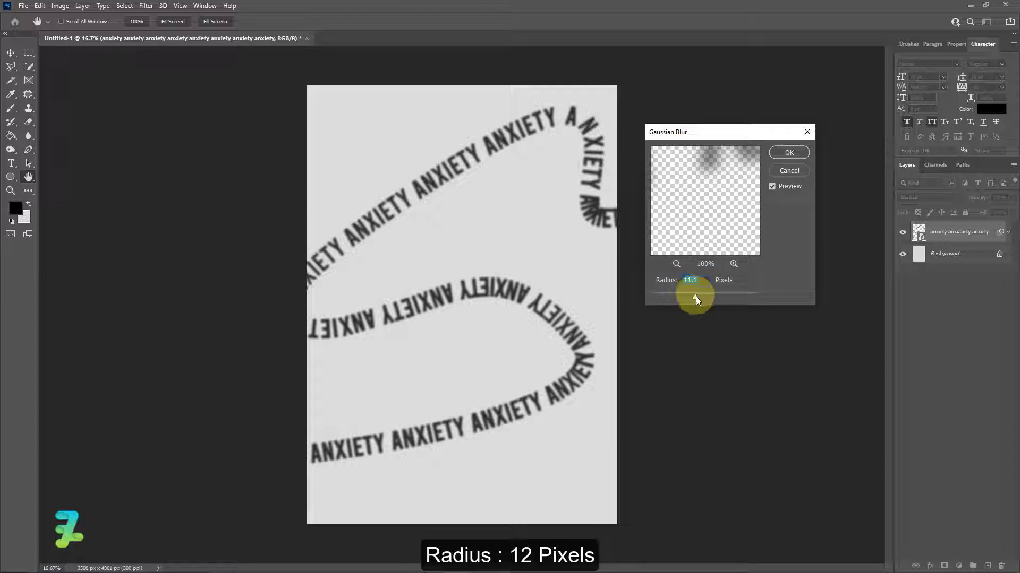
pyautogui.write('12')
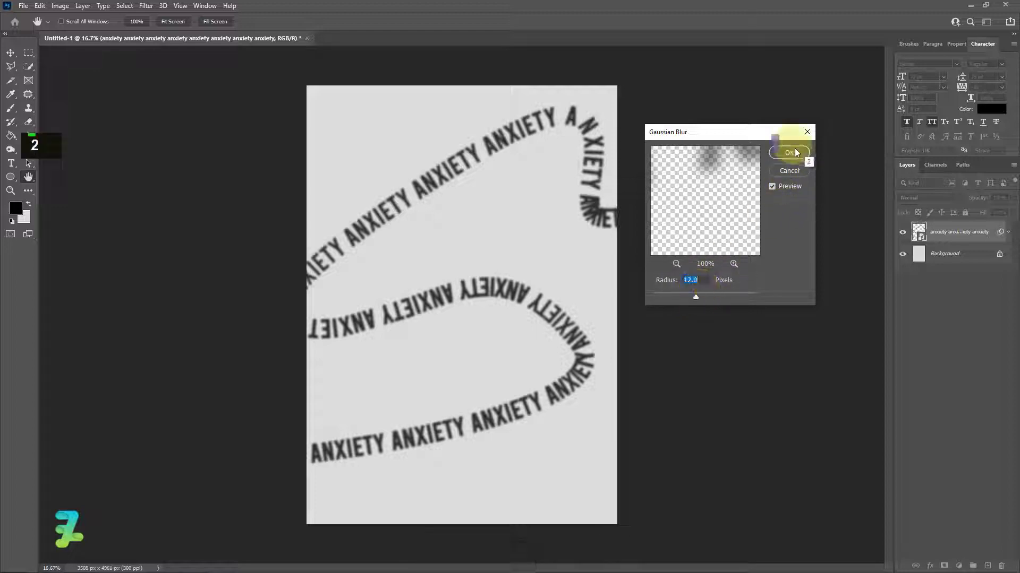
pyautogui.doubleClick(794, 151)
# Add a new empty layer directly above the Background, keeping the Background locked
pyautogui.doubleClick(967, 290)
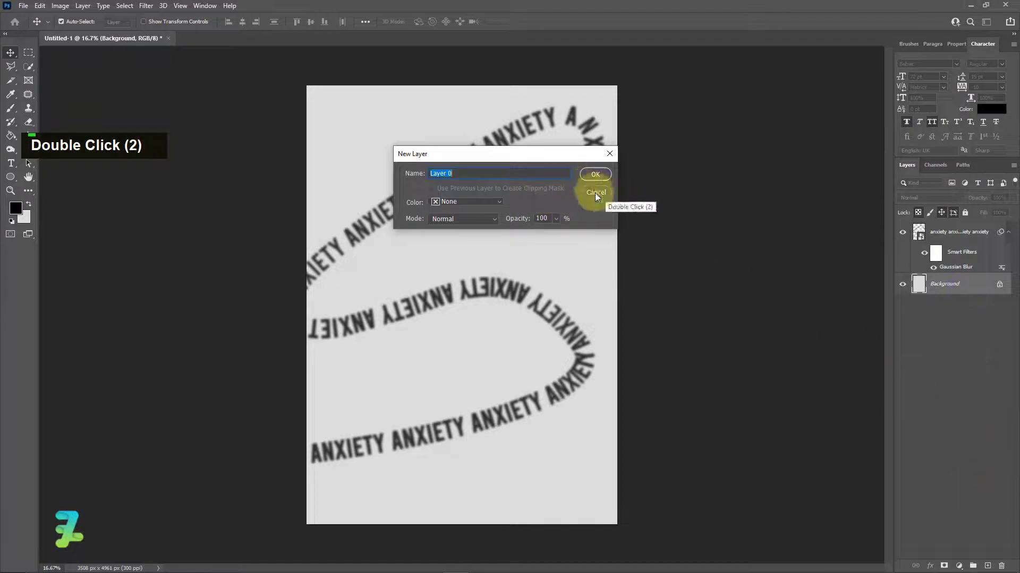
pyautogui.doubleClick(594, 191)
pyautogui.click(954, 289)
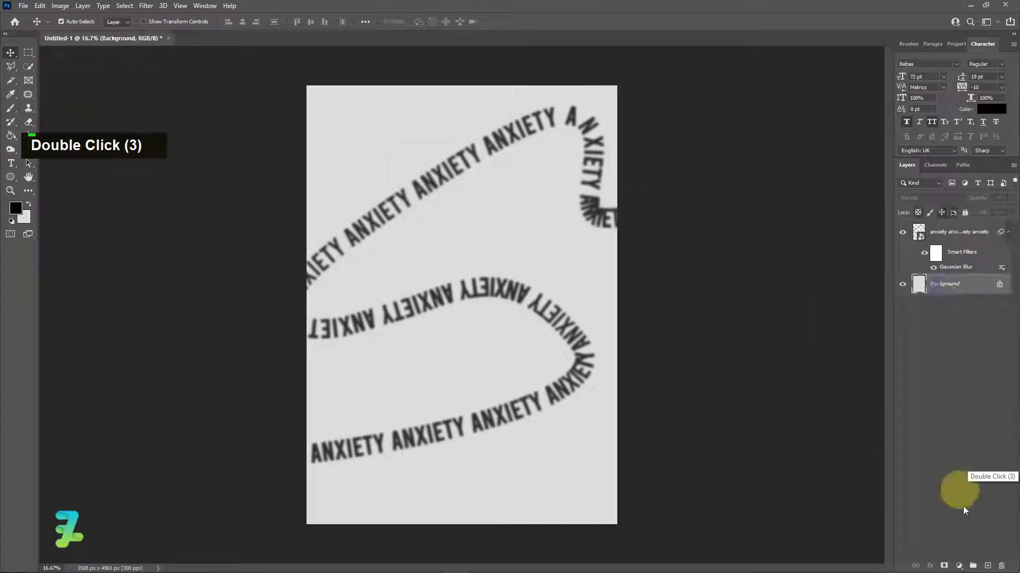
pyautogui.click(987, 566)
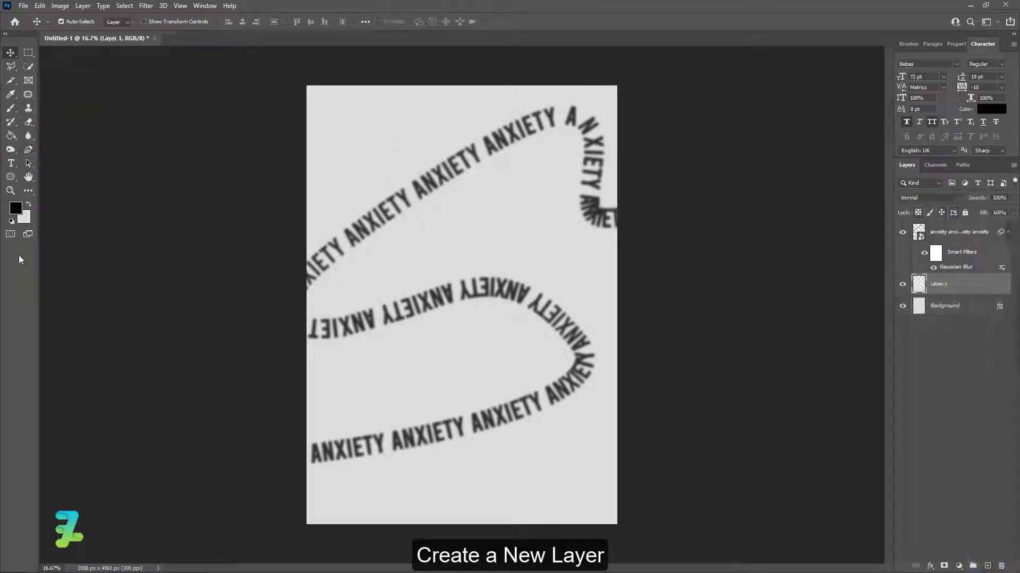
# Draw an S-shaped curved path with the Pen tool from below the poster's lower-right edge up to near its upper-left corner
pyautogui.click(29, 151)
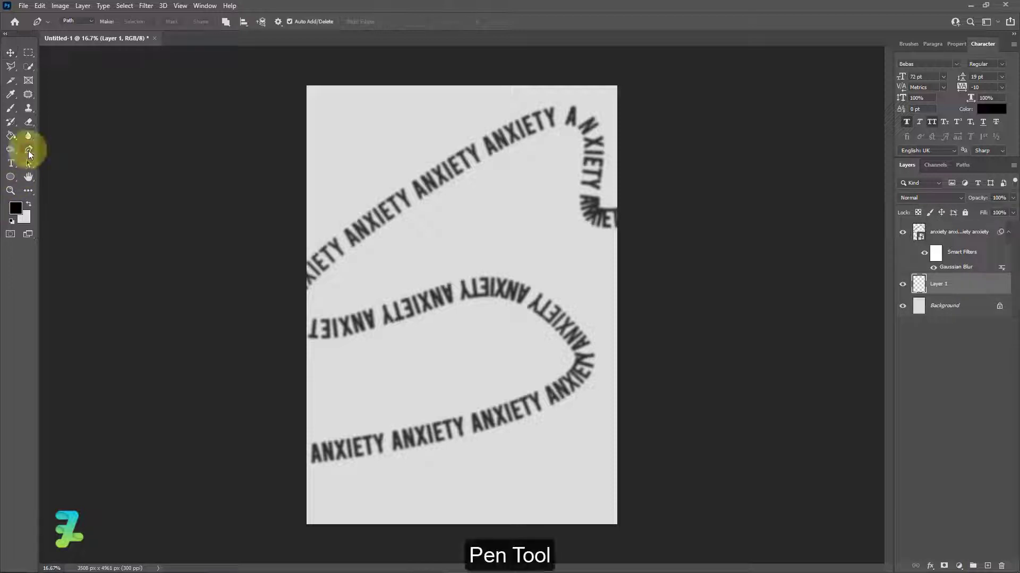
pyautogui.click(555, 531)
pyautogui.moveTo(565, 443); pyautogui.dragTo(445, 396)
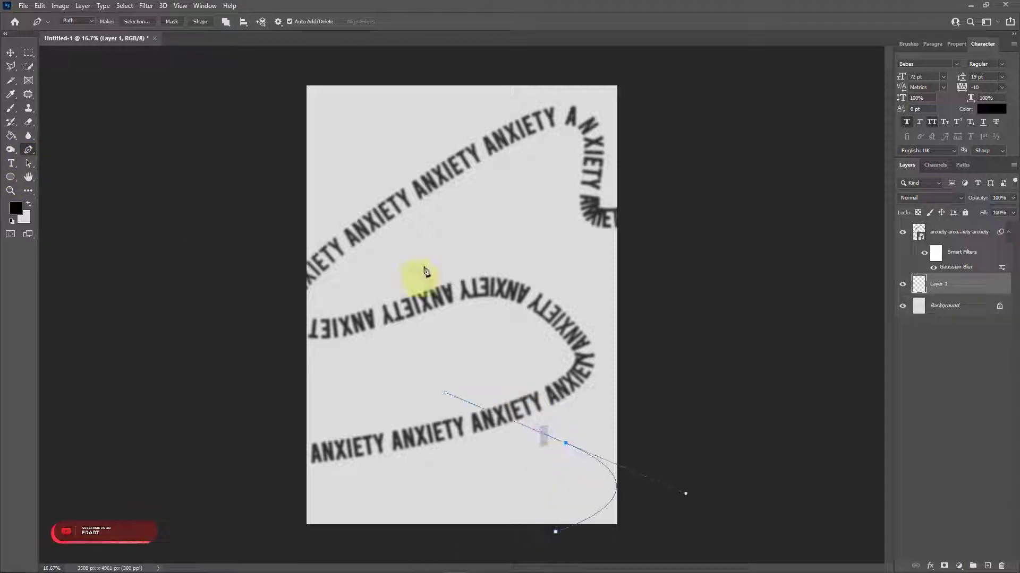
pyautogui.moveTo(425, 264); pyautogui.dragTo(535, 114)
pyautogui.moveTo(372, 107); pyautogui.dragTo(272, 96)
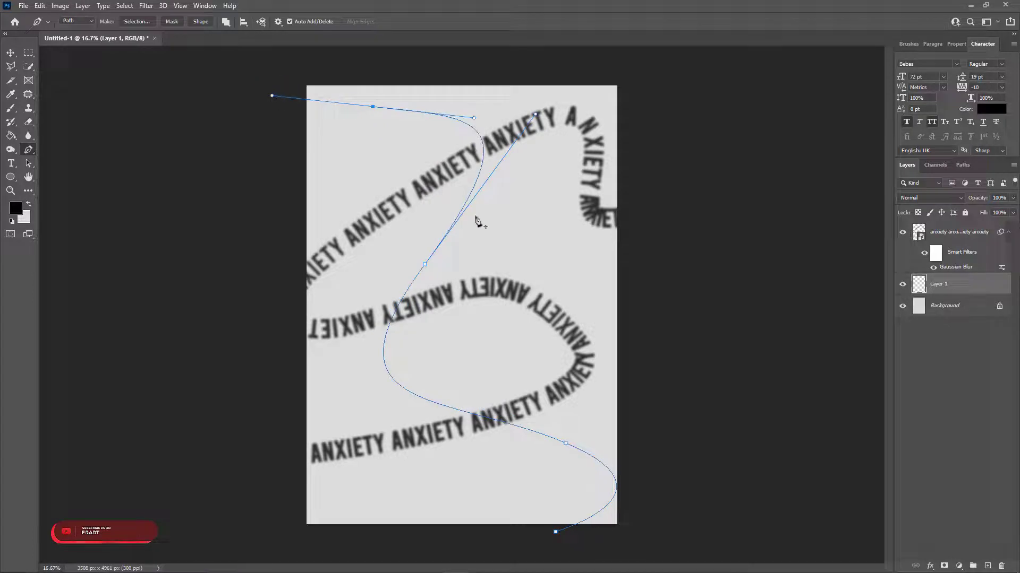
# Place ANXIETY text on the new path and paste the run of words twice to fill the curve
pyautogui.click(11, 163)
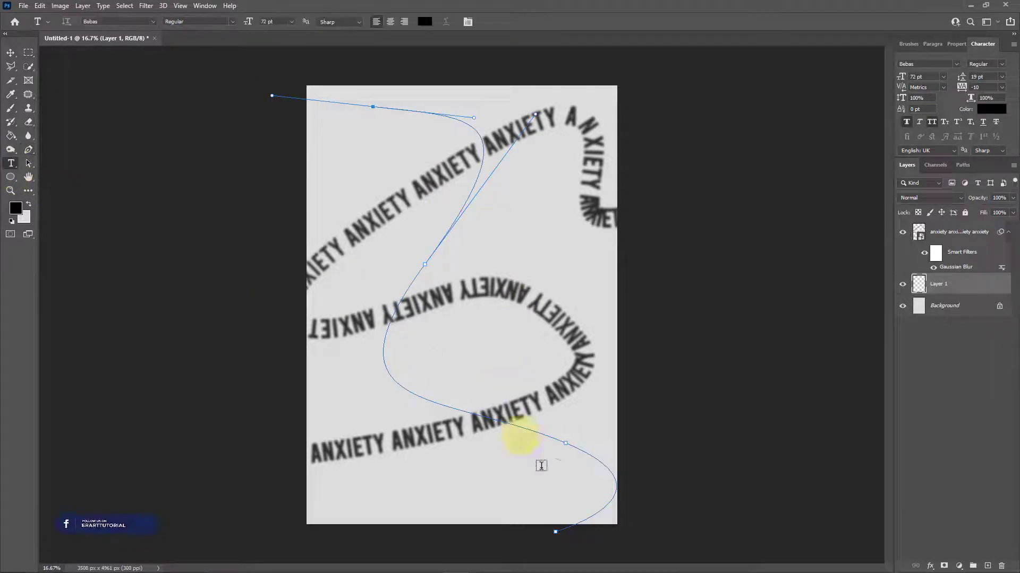
pyautogui.click(595, 513)
pyautogui.hotkey('ctrl', 'v')
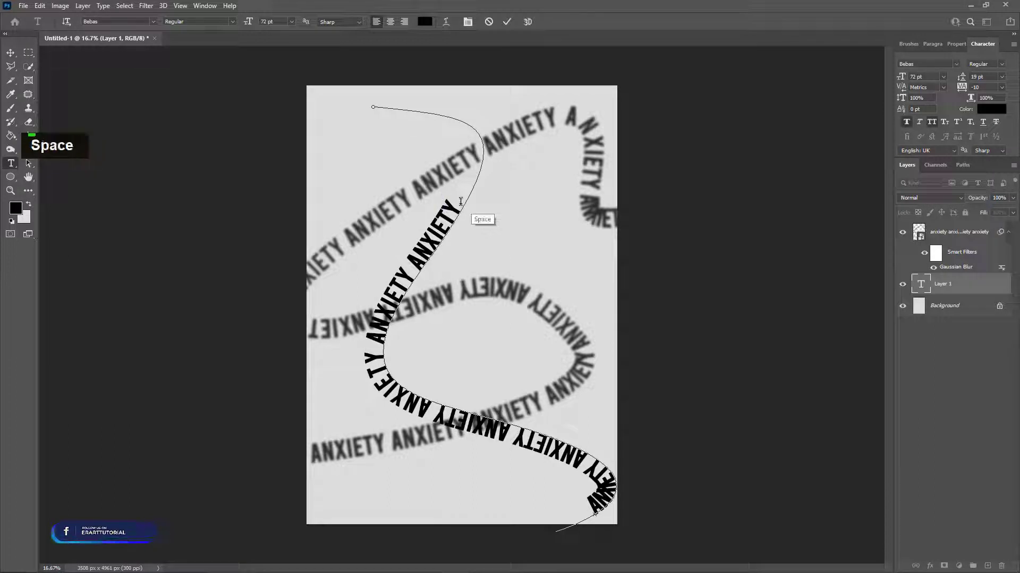
pyautogui.hotkey('ctrl', 'v')
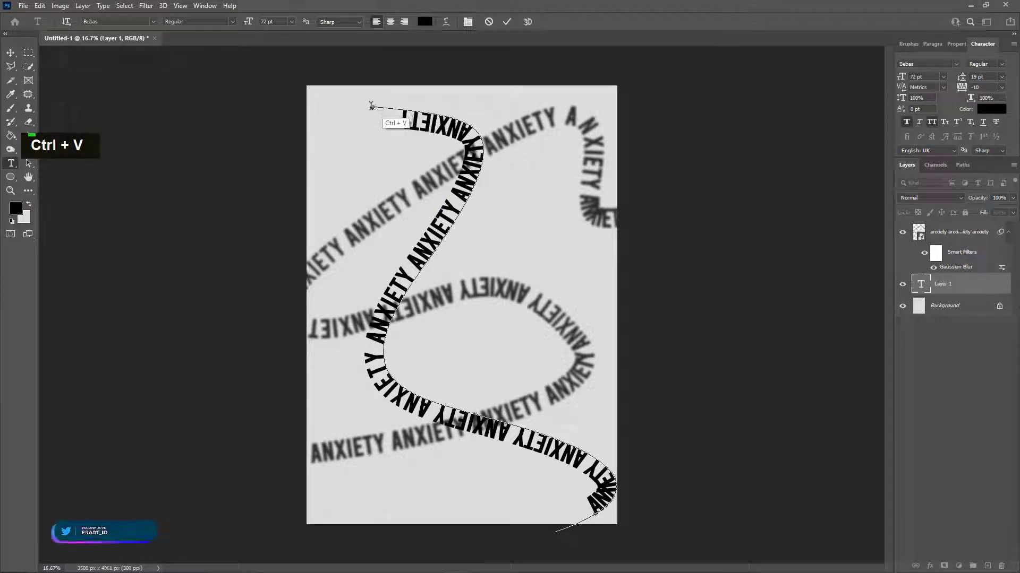
# Try to extend the text's path past the poster's left edge with the Pen tool
pyautogui.click(29, 148)
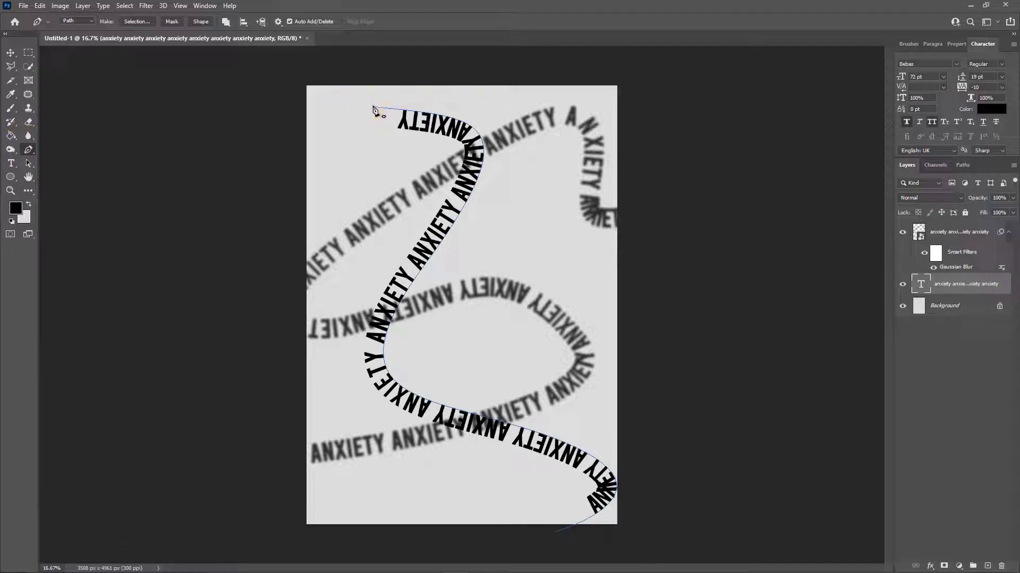
pyautogui.click(291, 94)
pyautogui.click(225, 94)
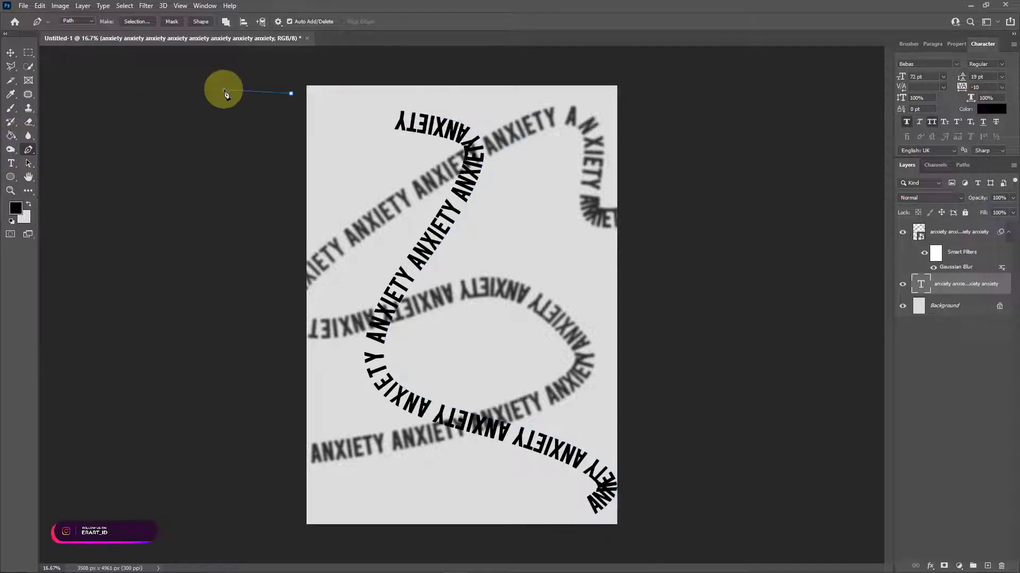
# Undo the stray path points and the path text, and extend the curve's upper end beyond the poster's left edge
pyautogui.hotkey('ctrl', 'z')
pyautogui.hotkey('ctrl', 'z')
pyautogui.hotkey('ctrl', 'z')
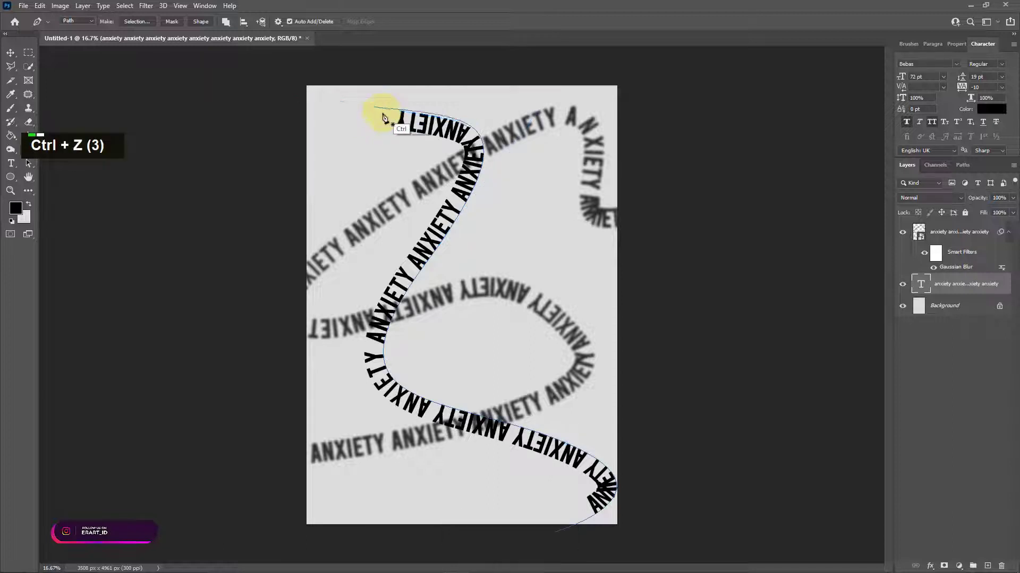
pyautogui.hotkey('ctrl', 'z')
pyautogui.click(251, 98)
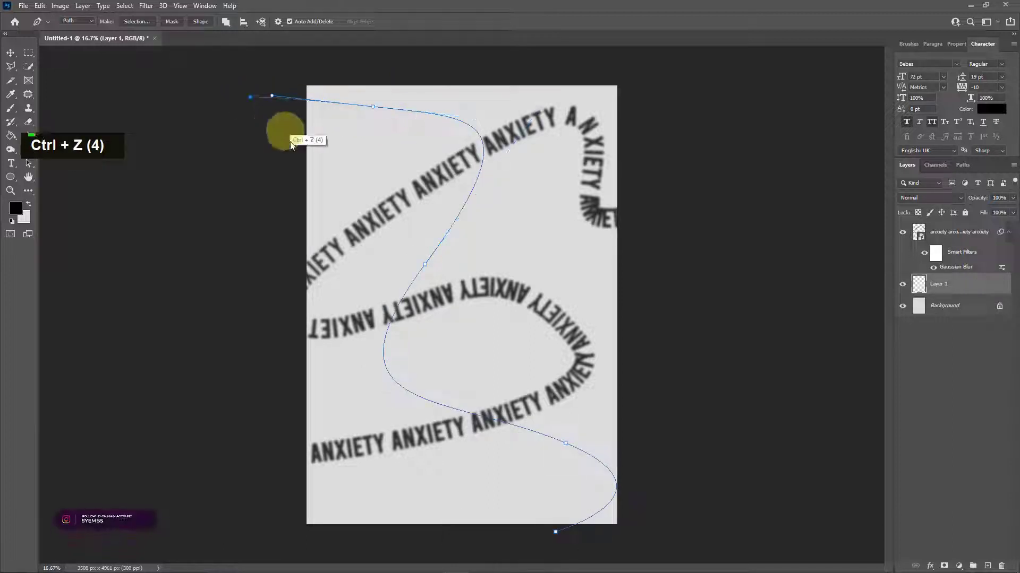
pyautogui.click(11, 163)
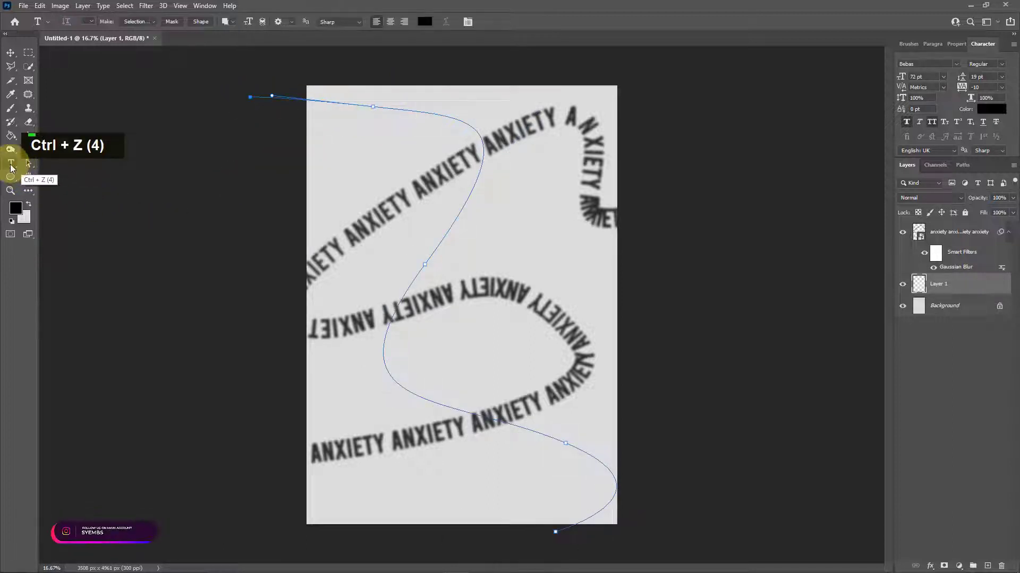
pyautogui.click(594, 515)
pyautogui.hotkey('ctrl', 'z')
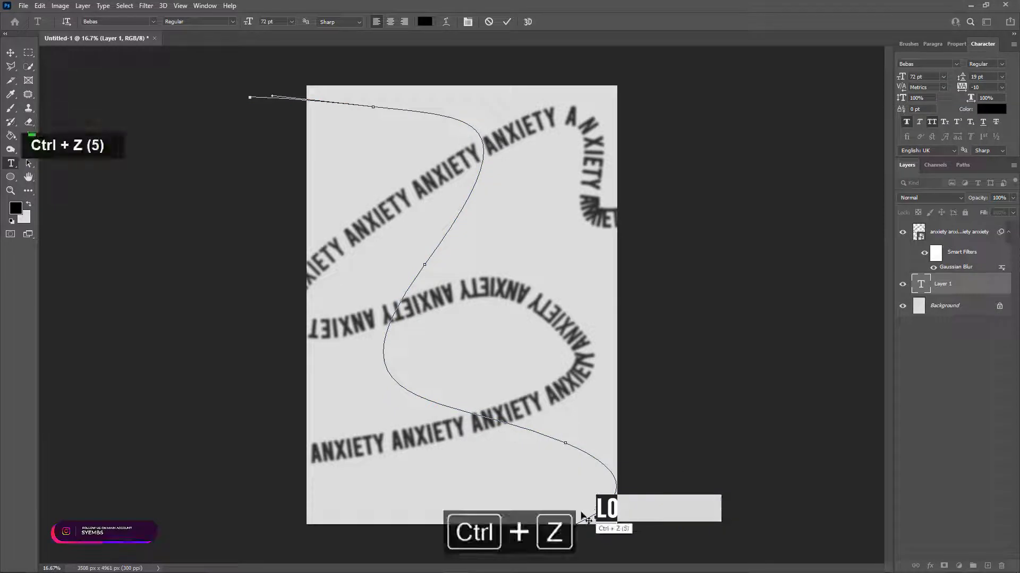
pyautogui.hotkey('ctrl', 'z')
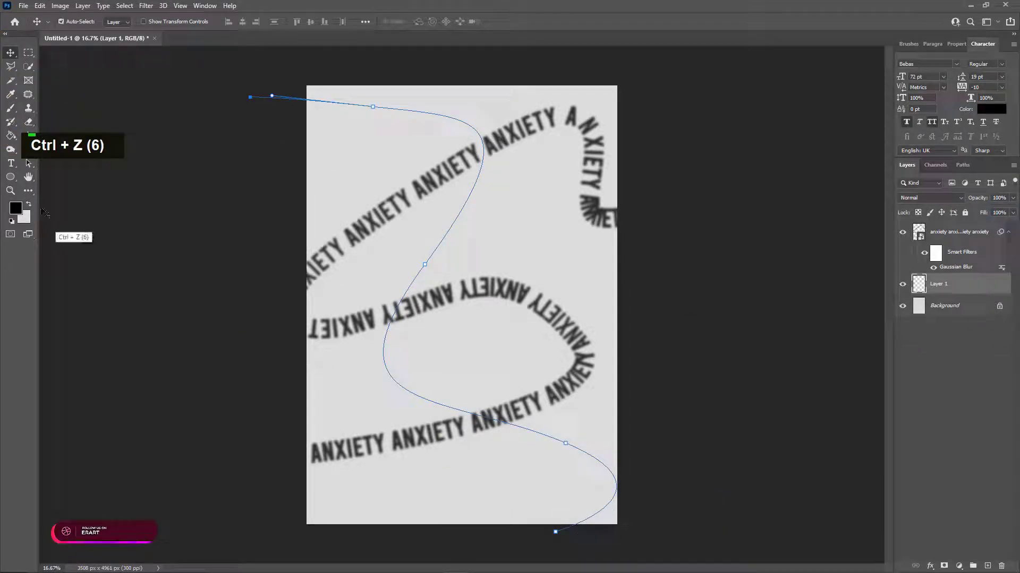
# Start path text near the extended curve's lower end and paste the run of ANXIETY words twice, filling it past the left edge
pyautogui.click(11, 163)
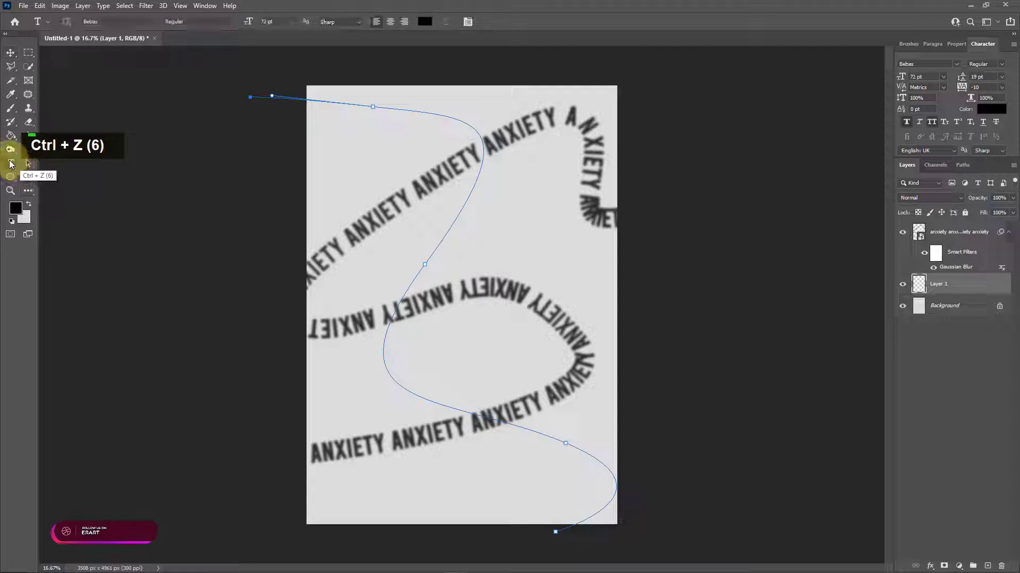
pyautogui.click(580, 521)
pyautogui.write('ANXIETY ANXIETY ANXIETY ANXIETY ANXIETY ANXIETY')
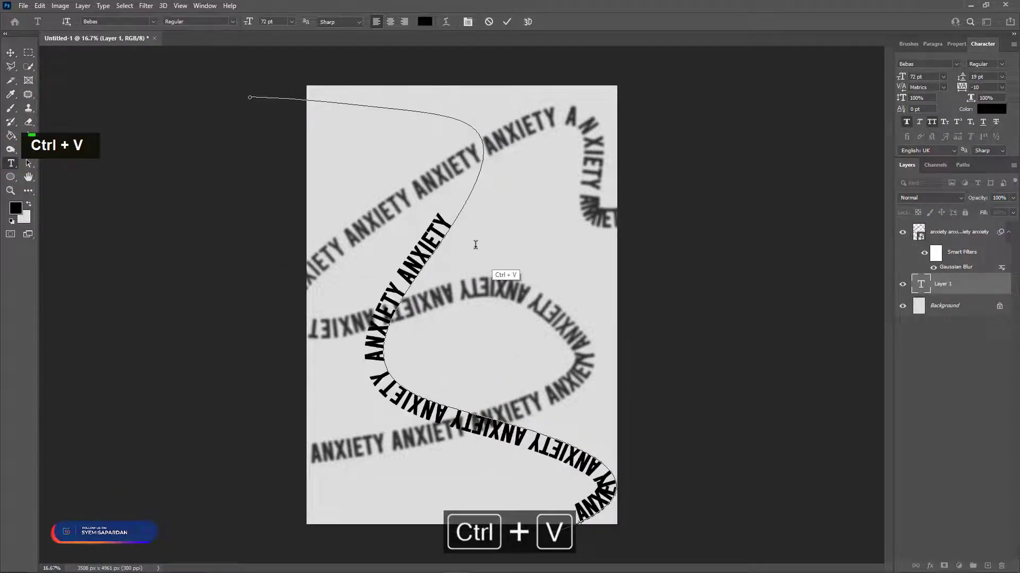
pyautogui.hotkey('ctrl', 'v')
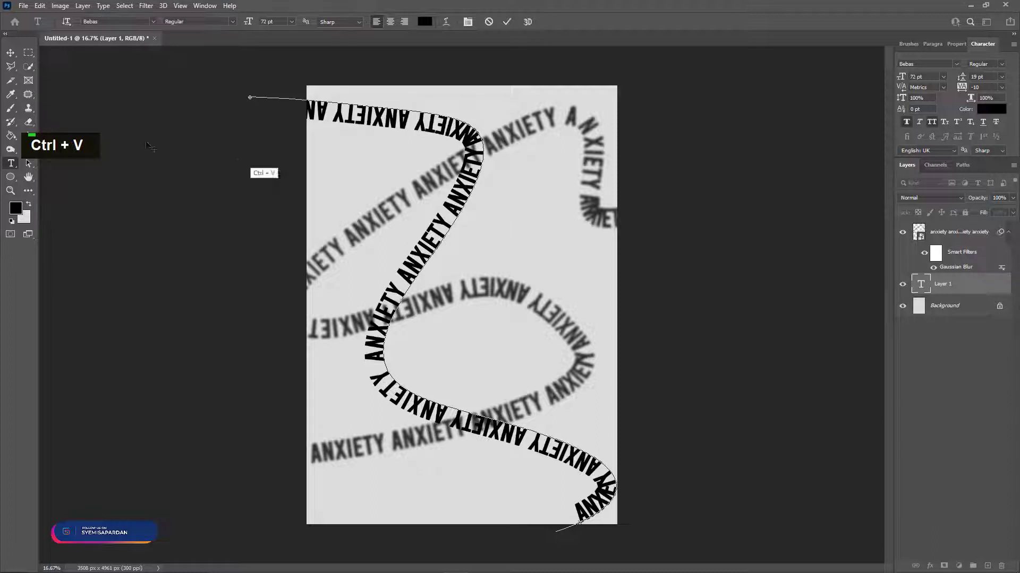
# Commit the new path text and set its layer opacity to 70%
pyautogui.click(11, 52)
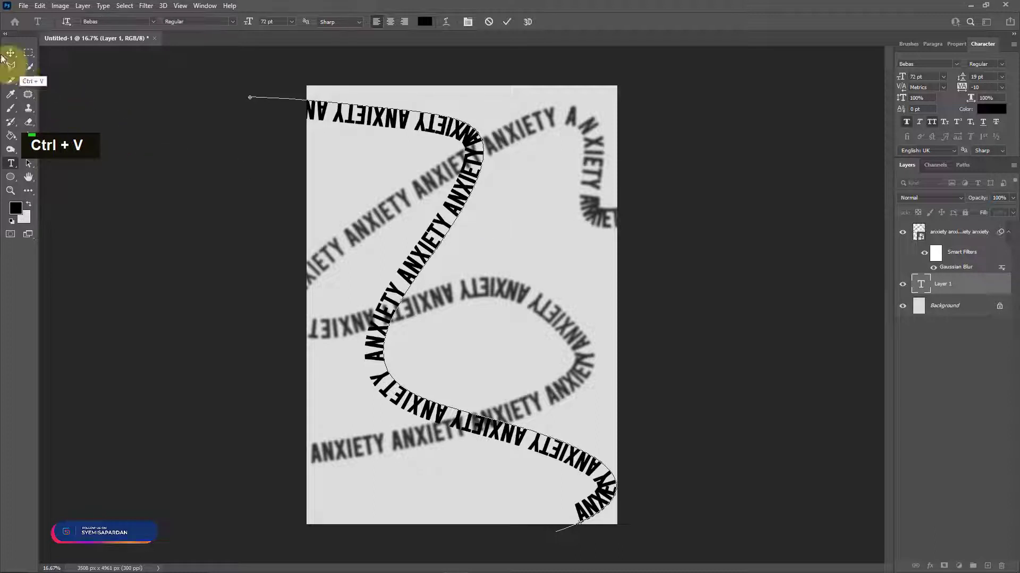
pyautogui.click(1012, 198)
pyautogui.moveTo(1012, 211); pyautogui.dragTo(995, 210)
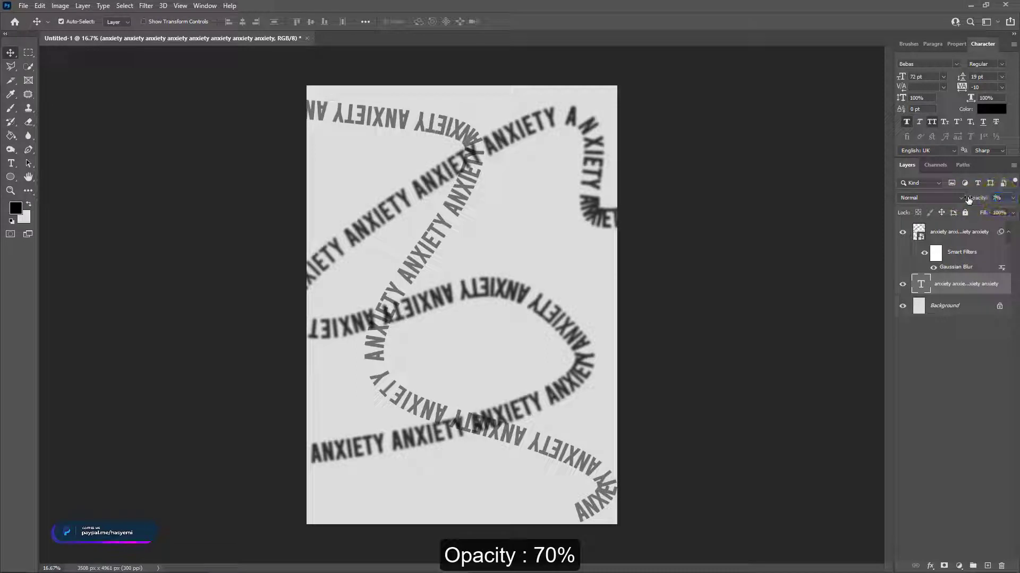
pyautogui.write('0')
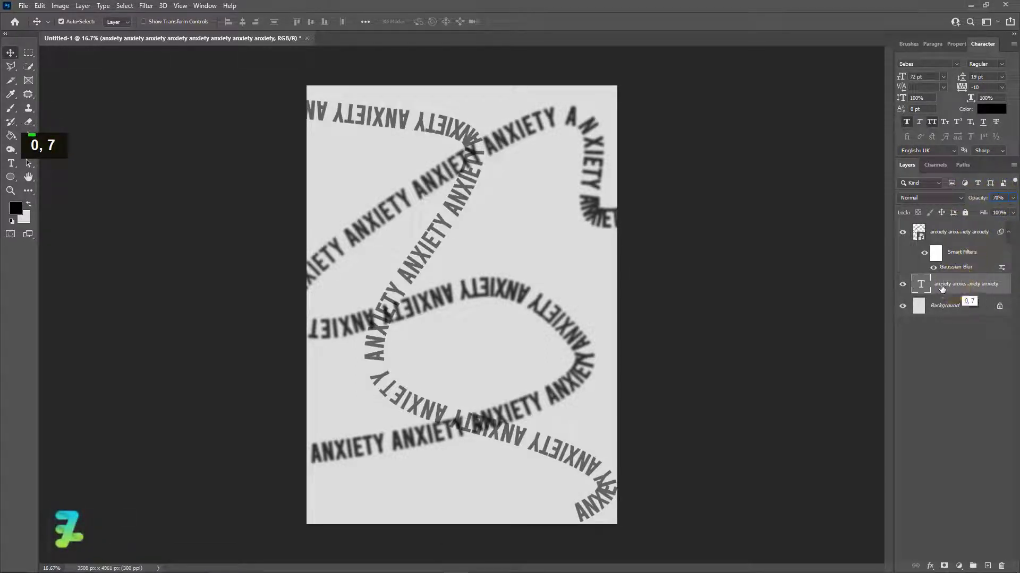
# Convert the new ANXIETY text layer directly above the Background to a smart object
pyautogui.rightClick(988, 283)
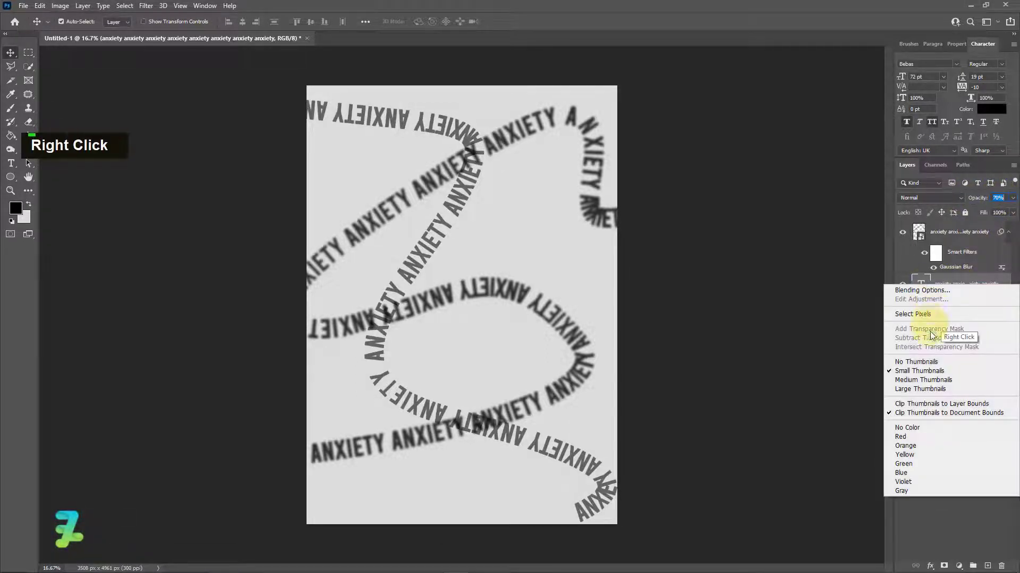
pyautogui.rightClick(985, 268)
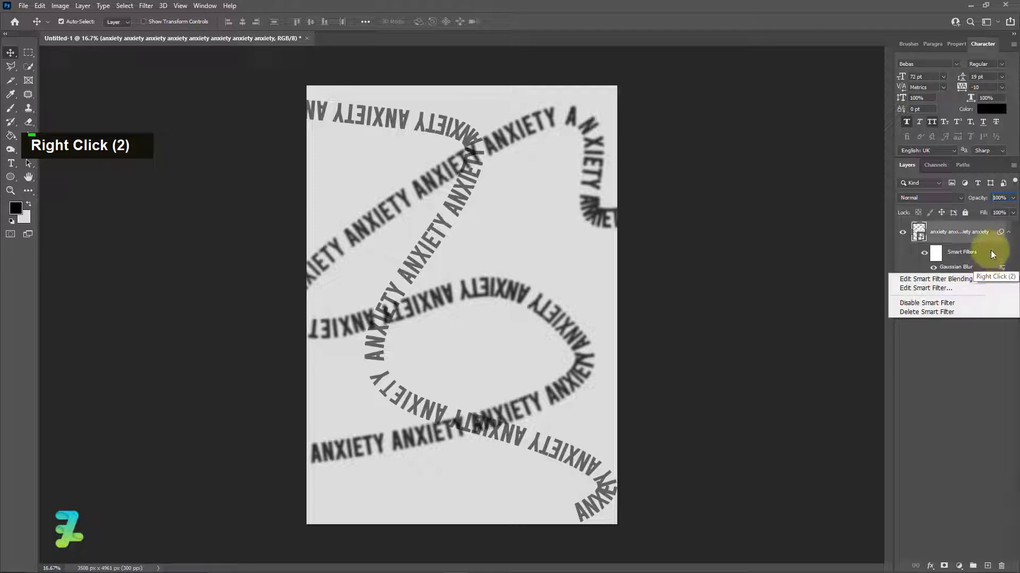
pyautogui.doubleClick(982, 287)
pyautogui.rightClick(984, 289)
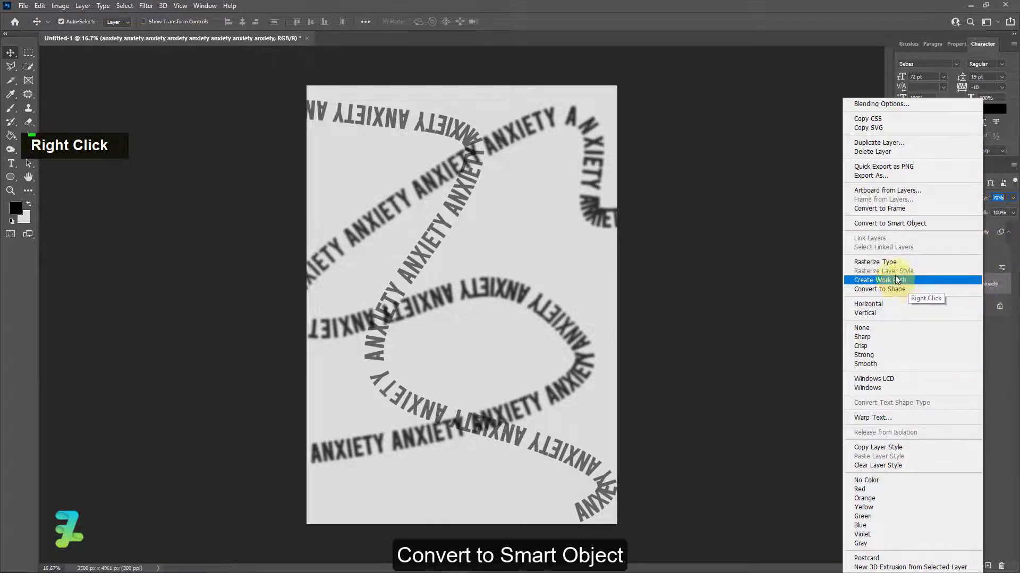
pyautogui.click(888, 225)
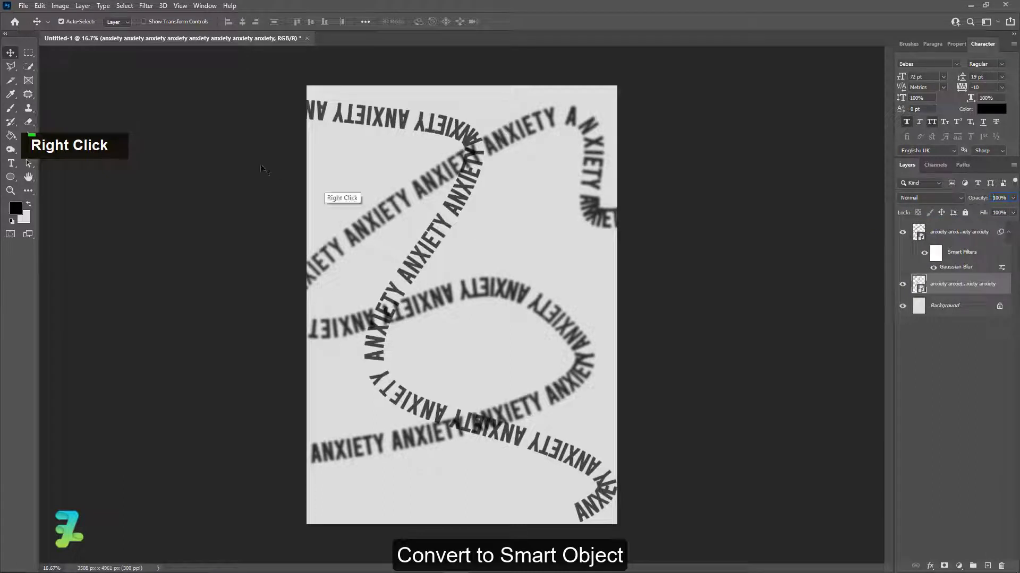
# Apply a Gaussian Blur with a 20-pixel radius to the new smart object
pyautogui.click(146, 6)
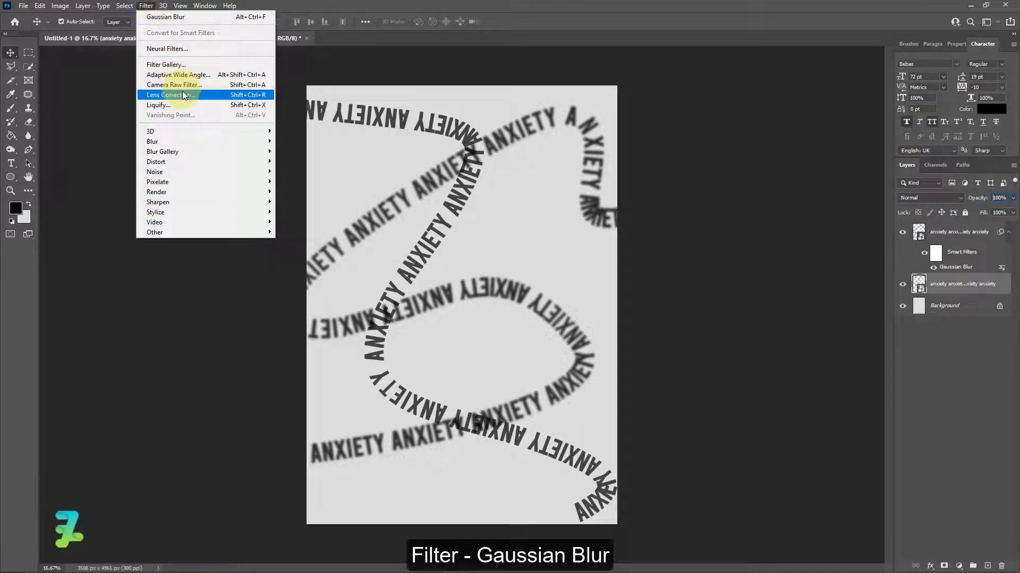
pyautogui.click(170, 17)
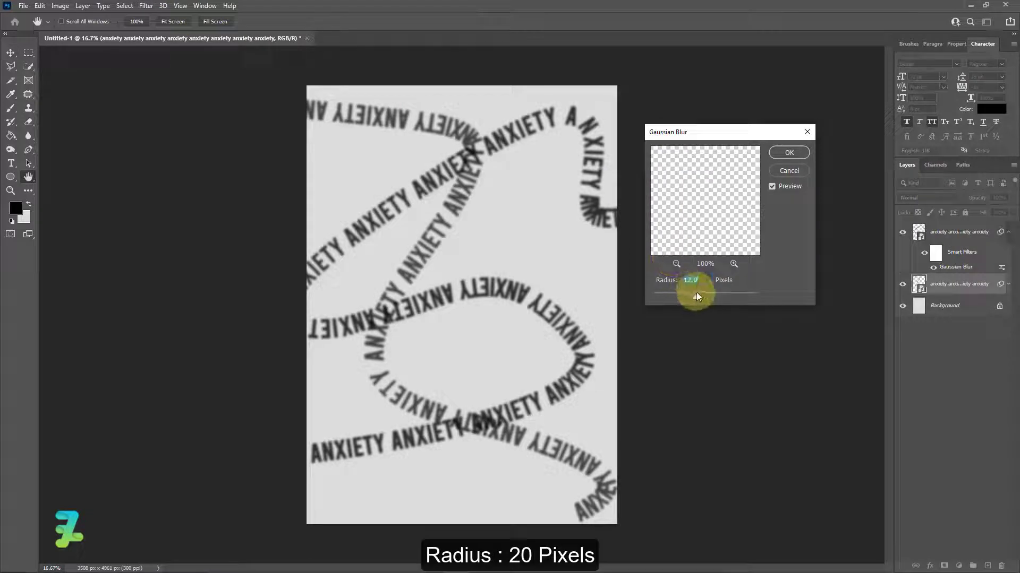
pyautogui.click(697, 293)
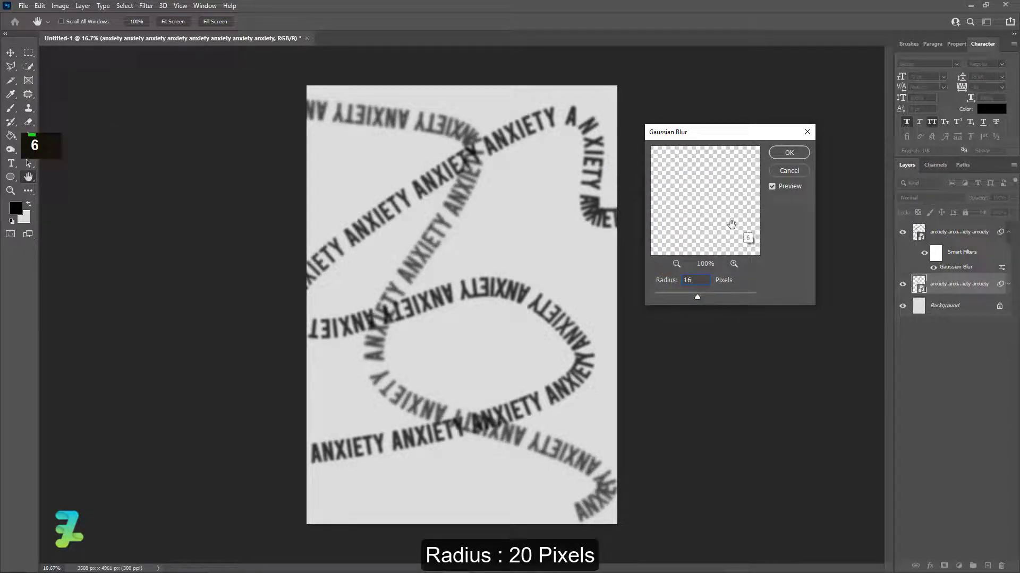
pyautogui.press('BackSpace')
pyautogui.write('9')
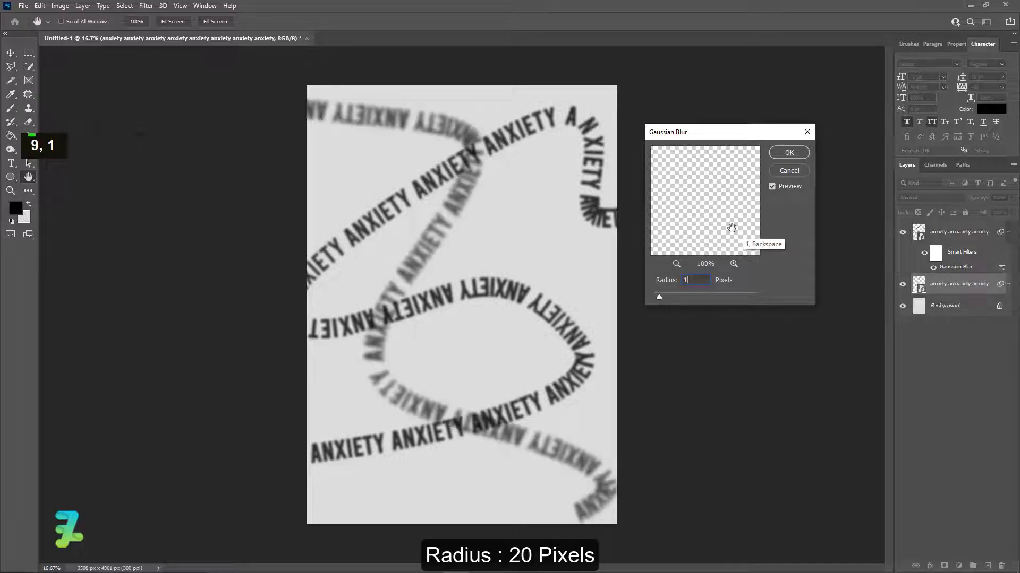
pyautogui.press('BackSpace')
pyautogui.press('BackSpace')
pyautogui.write('20')
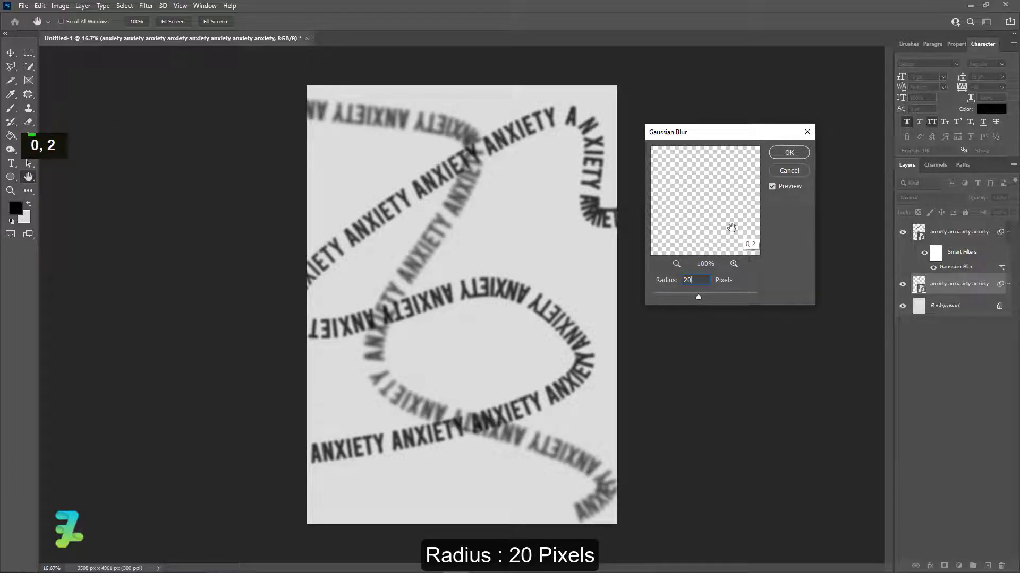
pyautogui.click(789, 152)
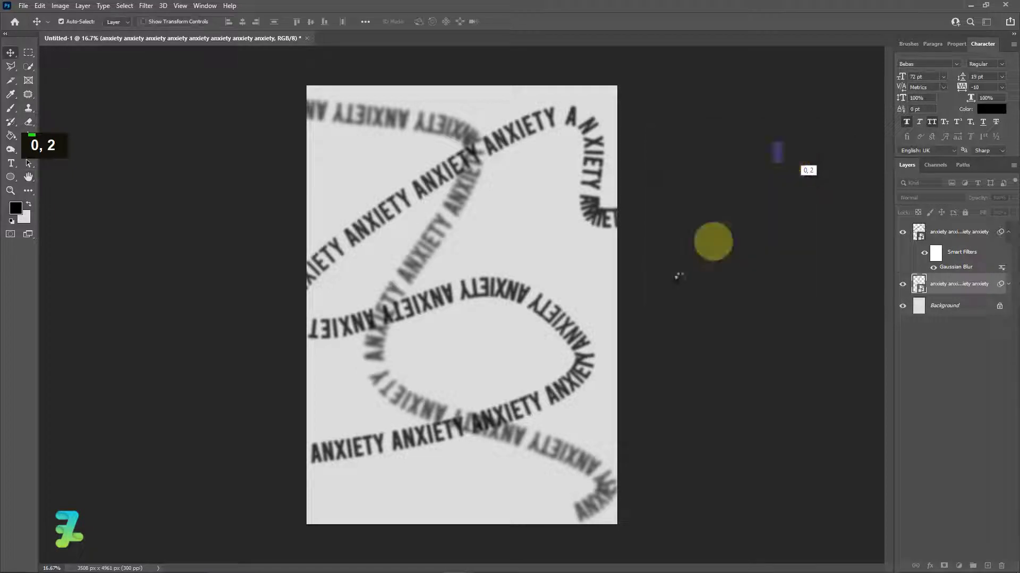
# Scale the lower ANXIETY smart object to about 62%, rotate it about -46°, and move it to the poster's lower half
pyautogui.press('ctrl')
pyautogui.hotkey('ctrl', 't')
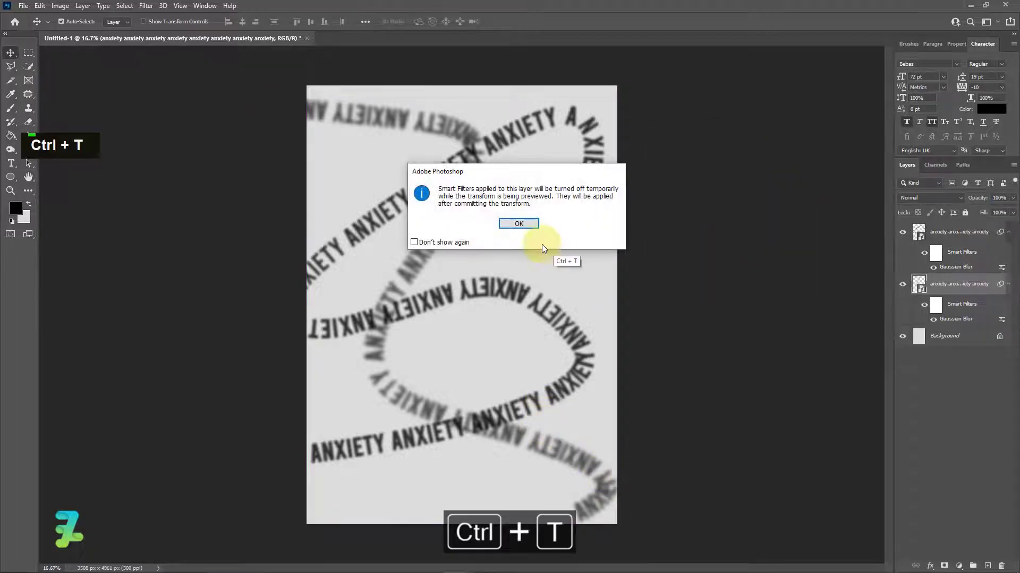
pyautogui.click(518, 223)
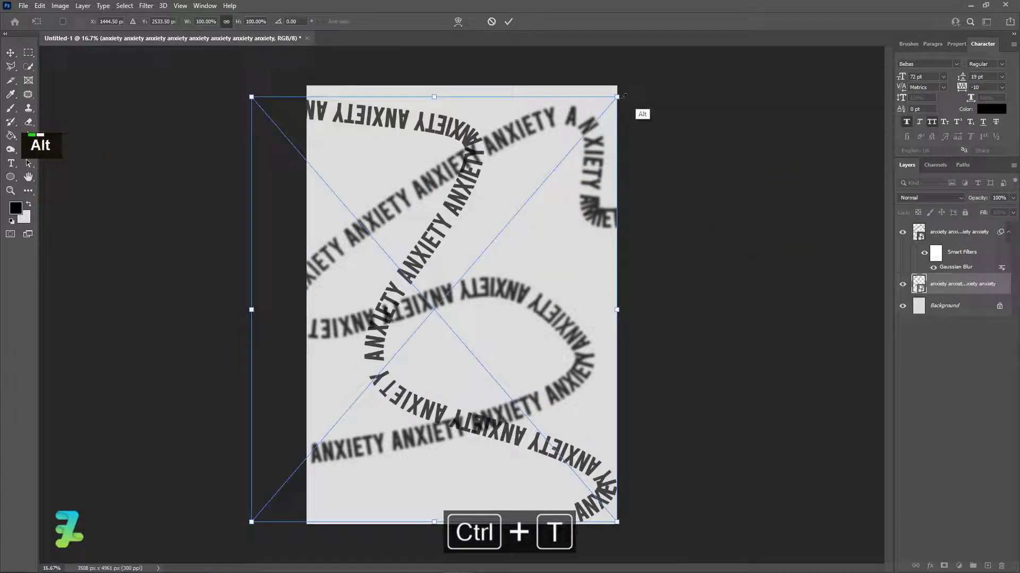
pyautogui.moveTo(616, 97); pyautogui.dragTo(572, 149)
pyautogui.moveTo(460, 323); pyautogui.dragTo(451, 278)
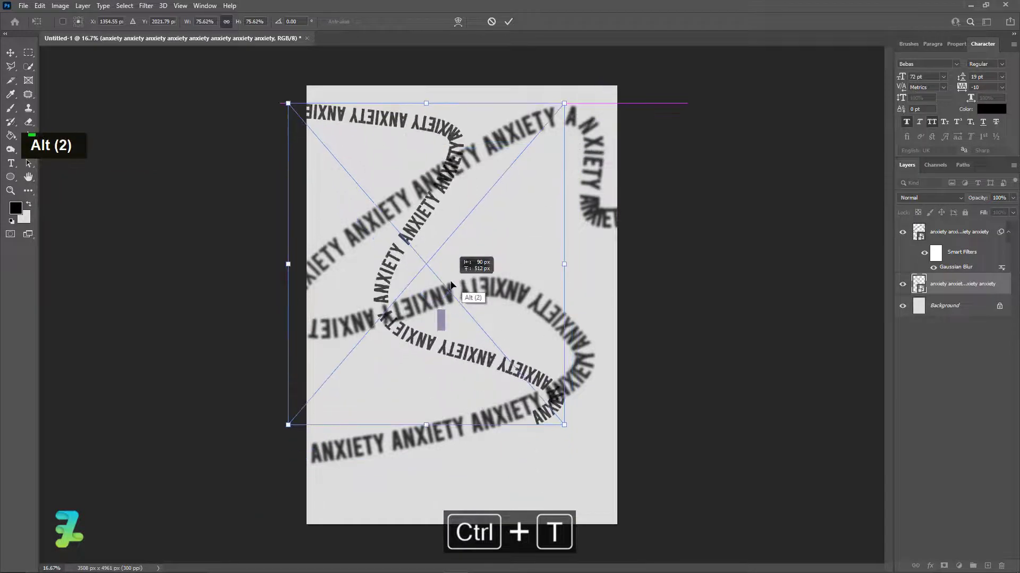
pyautogui.moveTo(610, 454); pyautogui.dragTo(638, 277)
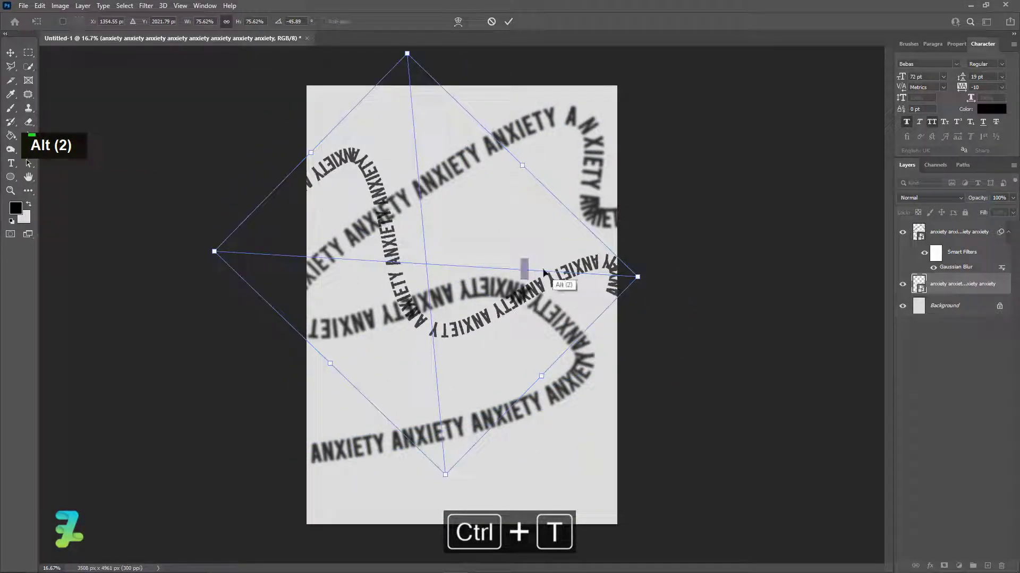
pyautogui.moveTo(407, 54); pyautogui.dragTo(409, 106)
pyautogui.moveTo(435, 240); pyautogui.dragTo(461, 425)
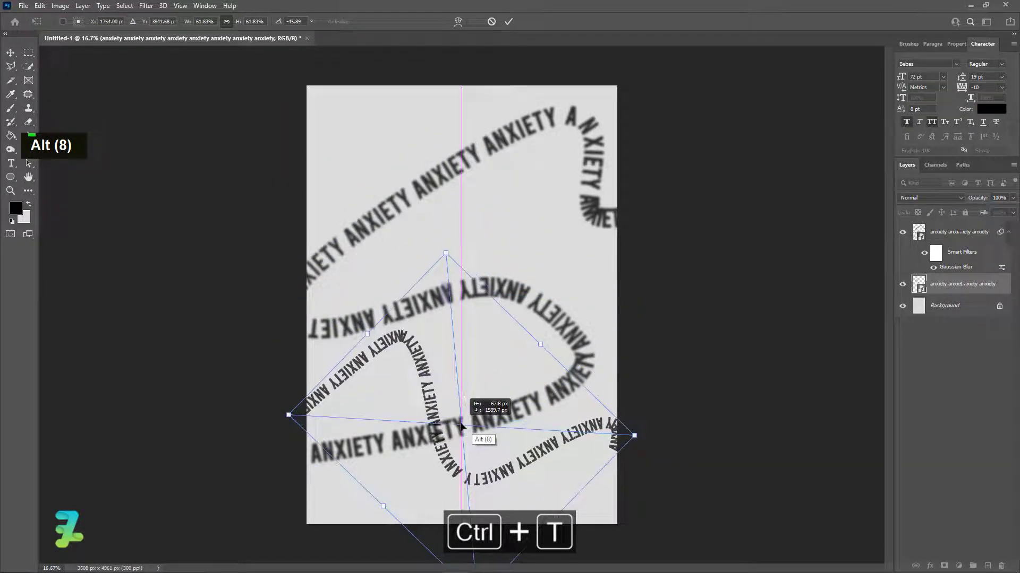
pyautogui.click(210, 161)
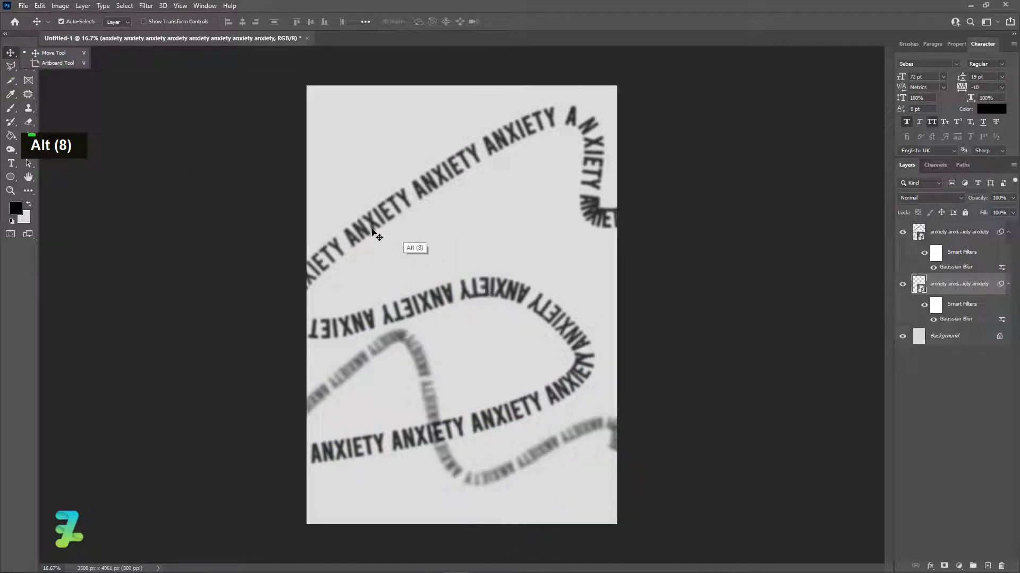
# Add a new empty layer above the topmost ANXIETY smart object
pyautogui.click(10, 162)
pyautogui.click(577, 286)
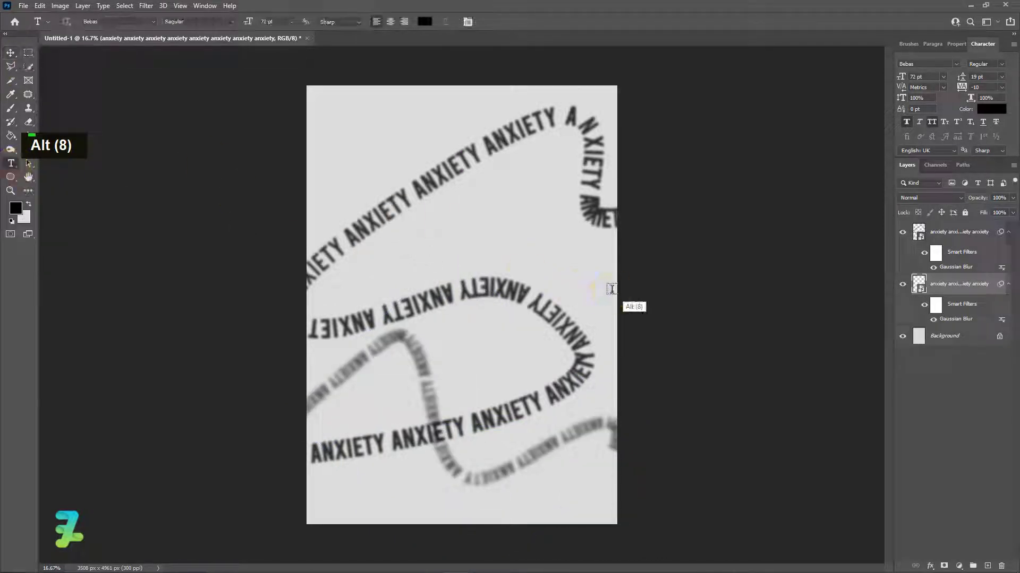
pyautogui.click(959, 229)
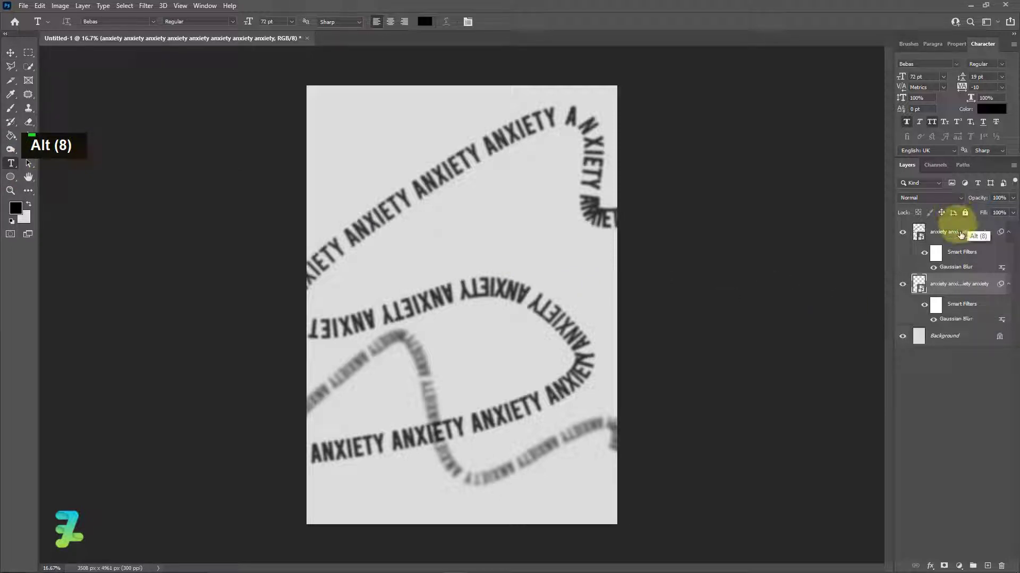
pyautogui.click(992, 563)
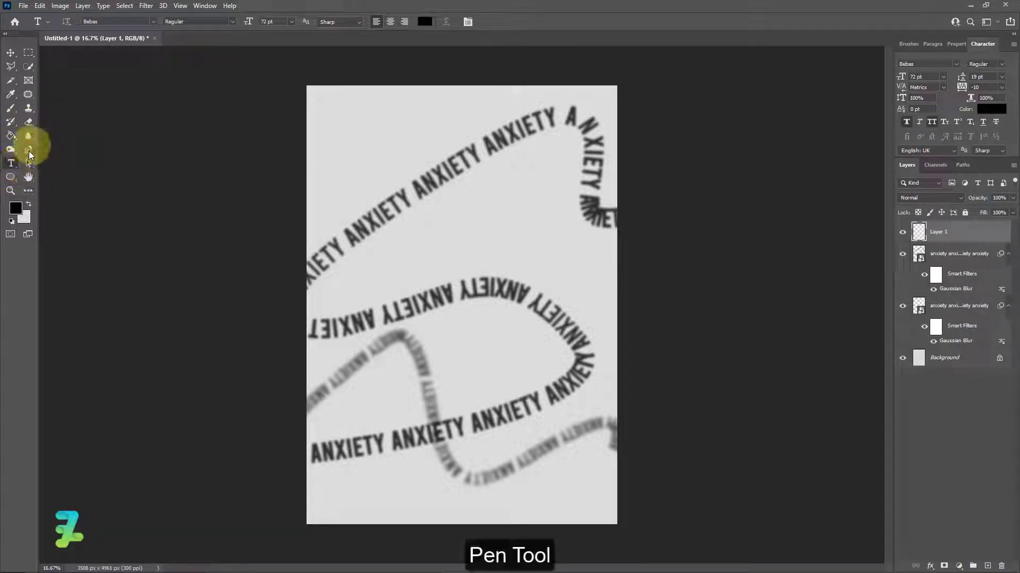
# Draw an open Pen path from the poster's lower-right corner up to its upper left, curling clockwise into an inward spiral
pyautogui.click(28, 151)
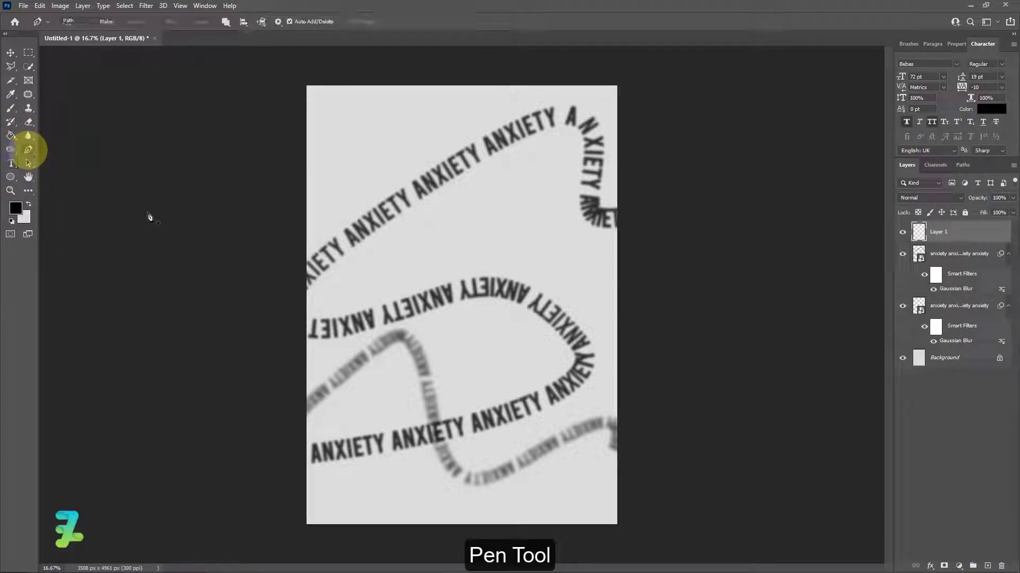
pyautogui.click(628, 521)
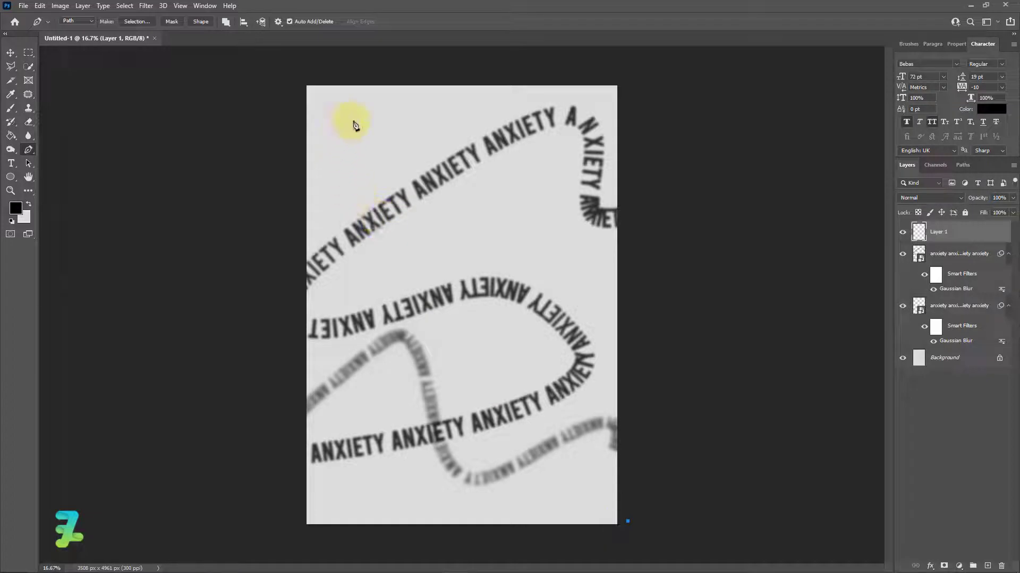
pyautogui.moveTo(364, 126); pyautogui.dragTo(479, 70)
pyautogui.moveTo(582, 194); pyautogui.dragTo(572, 260)
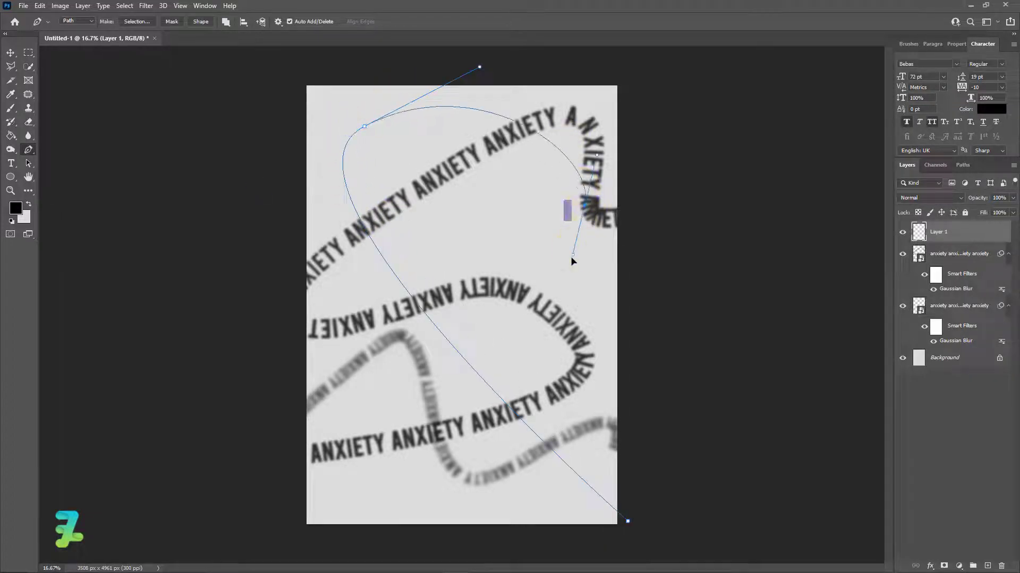
pyautogui.hotkey('ctrl', 'z')
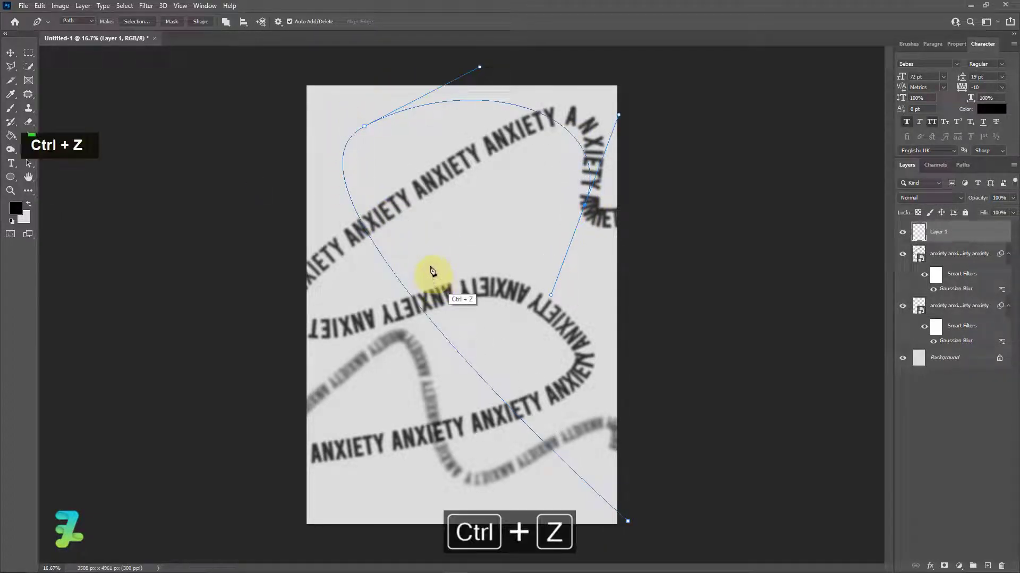
pyautogui.moveTo(426, 252); pyautogui.dragTo(388, 164)
pyautogui.moveTo(520, 183); pyautogui.dragTo(553, 239)
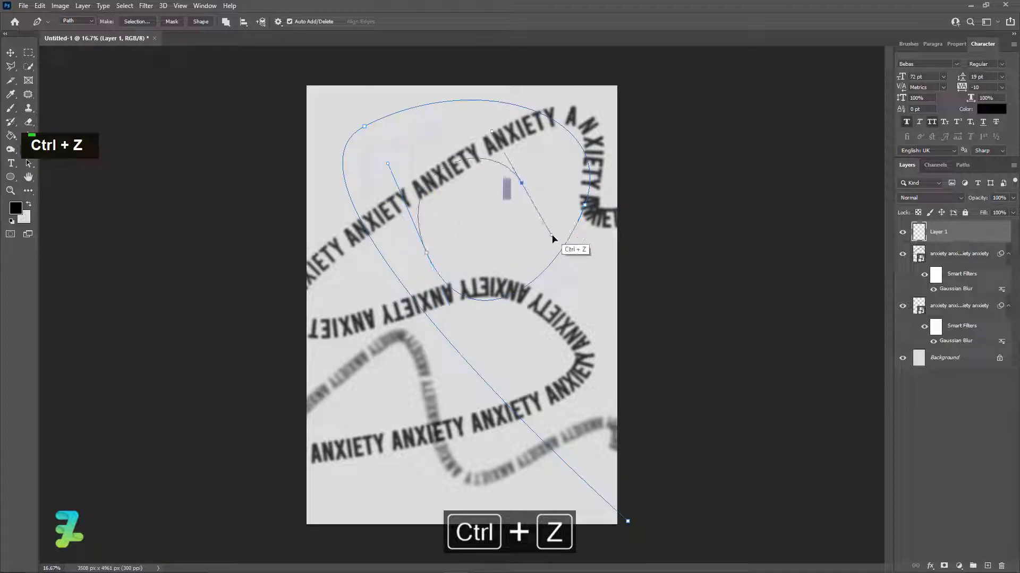
# Place text on the spiral path and fill it with the repeated word ANXIETY
pyautogui.click(11, 164)
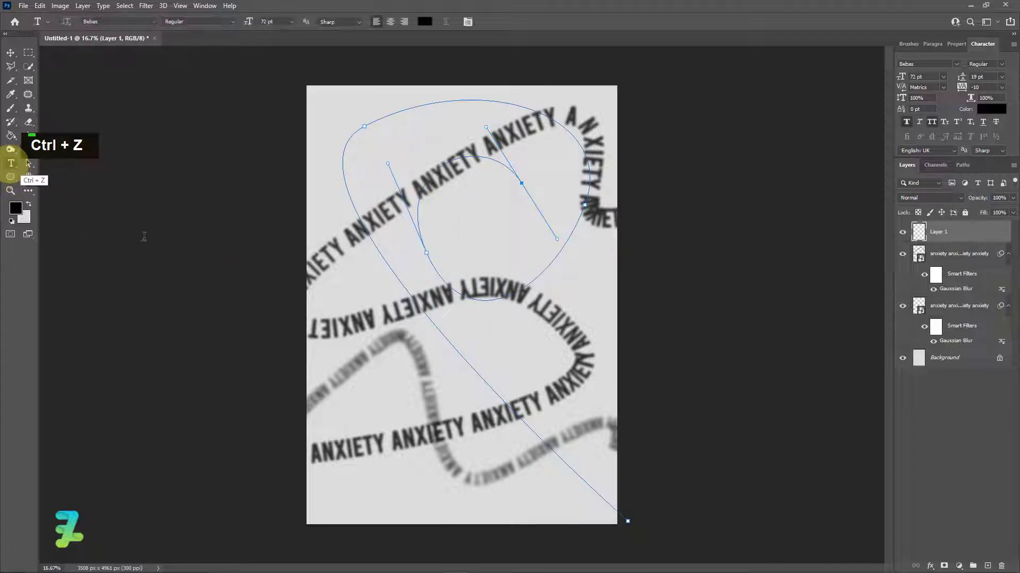
pyautogui.click(610, 506)
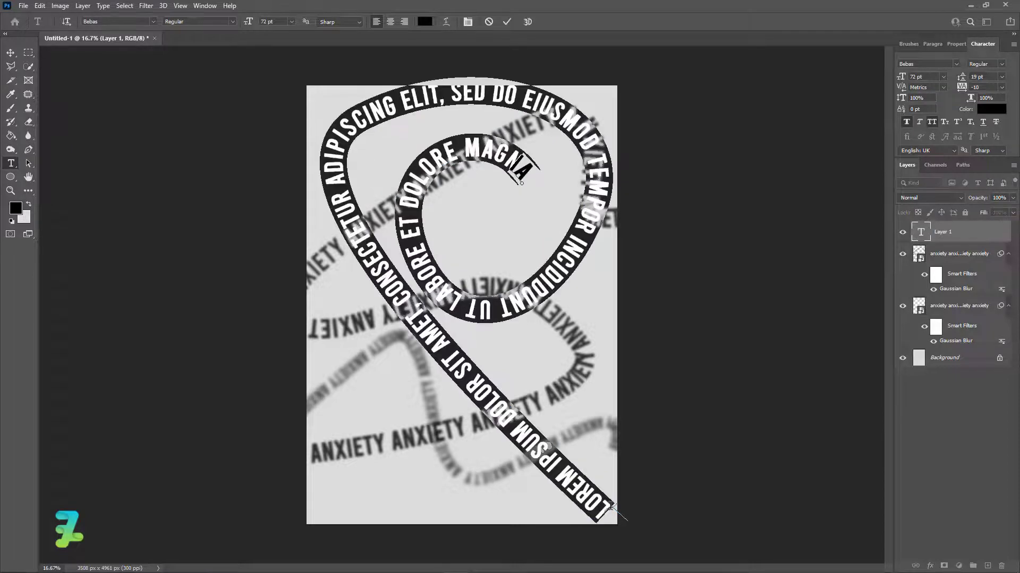
pyautogui.hotkey('ctrl', 'v')
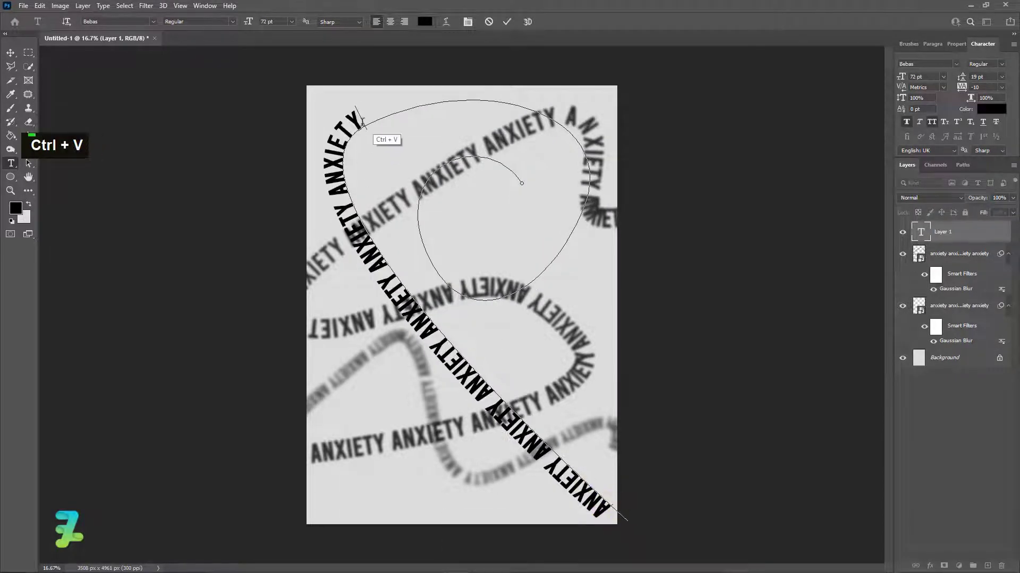
pyautogui.hotkey('ctrl', 'v')
pyautogui.write('ANXIETY ANXIETY')
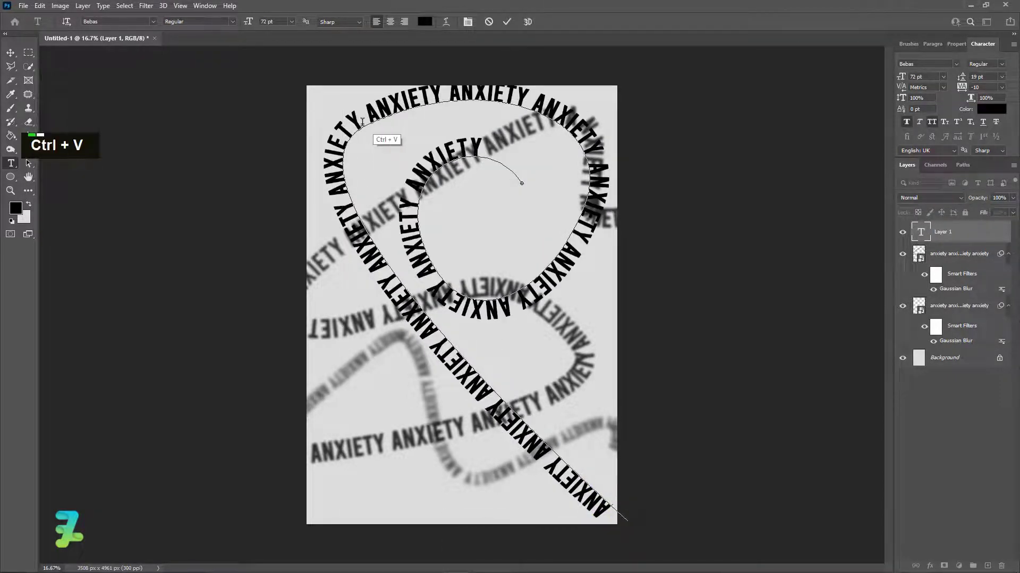
pyautogui.doubleClick(485, 153)
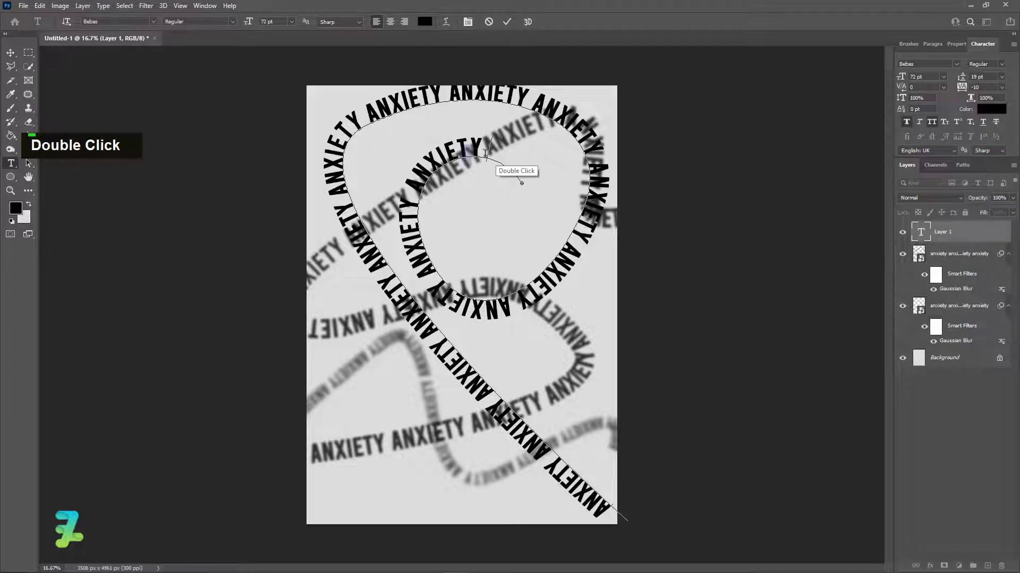
pyautogui.hotkey('ctrl', 'v')
# Set the font size of all the spiral path text to 100 pt
pyautogui.hotkey('ctrl', 'a')
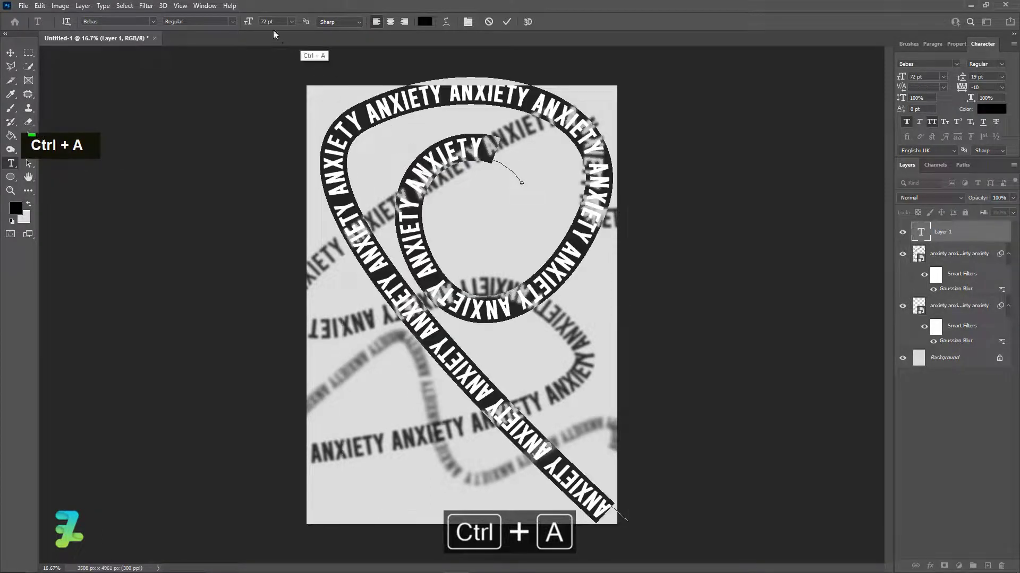
pyautogui.click(267, 21)
pyautogui.write('10')
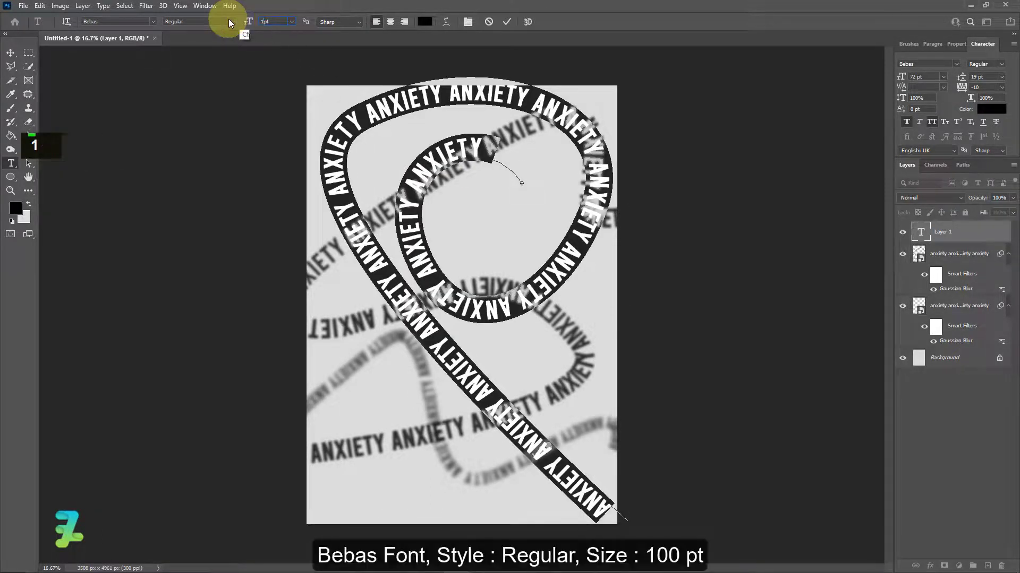
pyautogui.write('0')
pyautogui.press('Return')
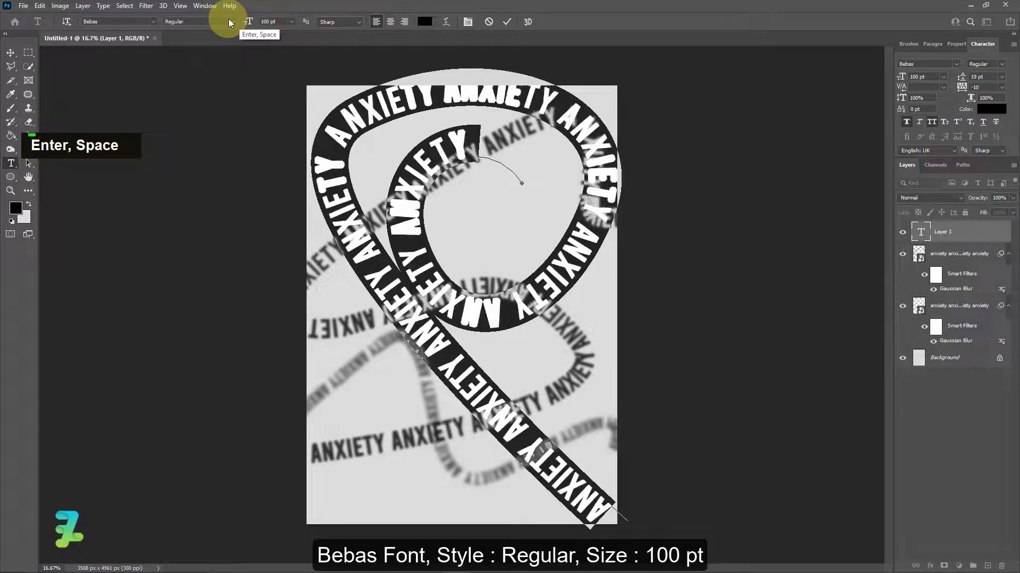
# Commit the spiral text, shift it slightly down, and scale it proportionally around its centre to about 82%
pyautogui.click(11, 52)
pyautogui.keyDown('ctrl'); pyautogui.click(481, 316); pyautogui.keyUp('ctrl')
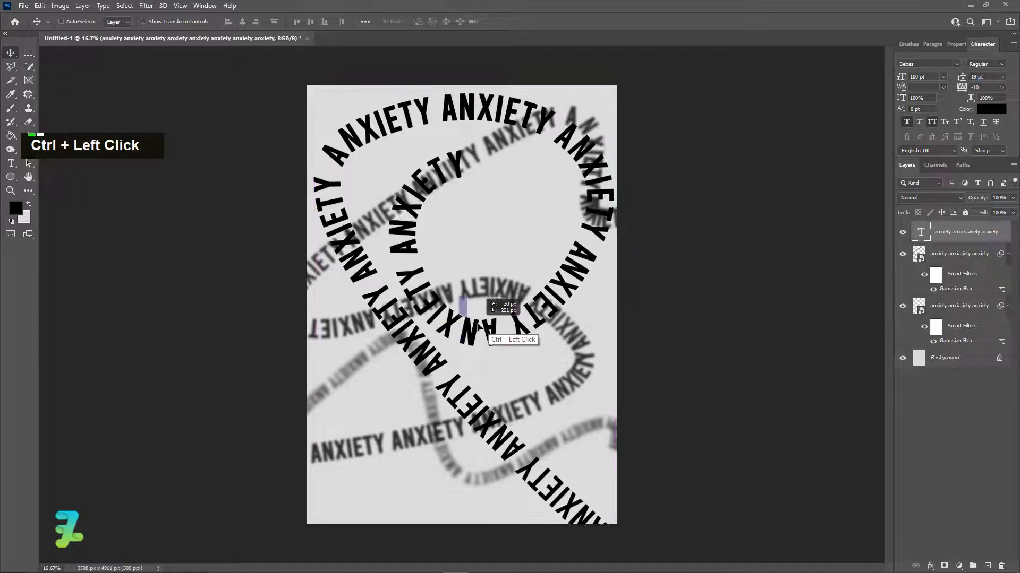
pyautogui.keyDown('ctrl'); pyautogui.click(476, 319); pyautogui.keyUp('ctrl')
pyautogui.hotkey('ctrl', 't')
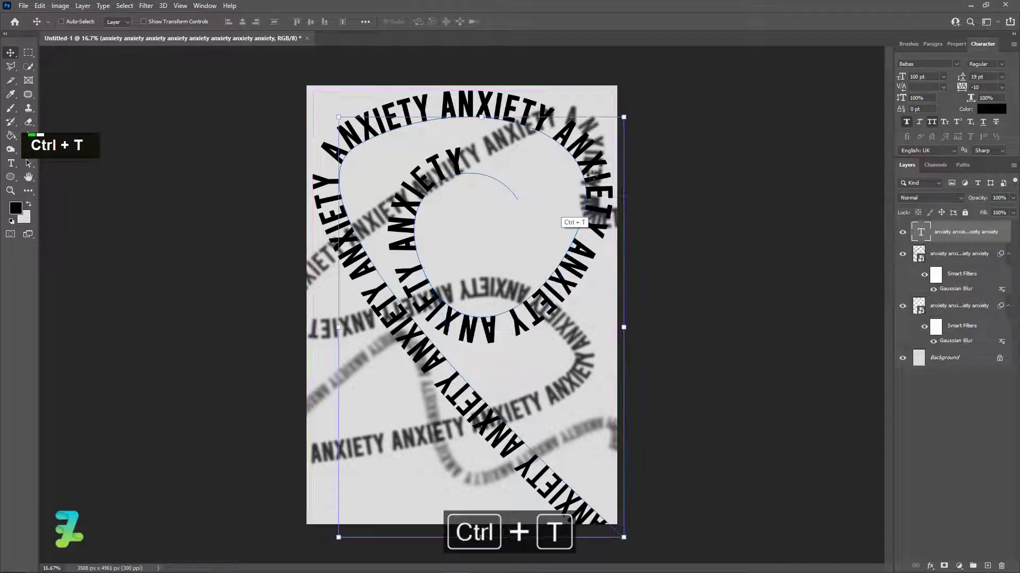
pyautogui.keyDown('alt'); pyautogui.click(624, 118); pyautogui.keyUp('alt')
pyautogui.moveTo(623, 117); pyautogui.dragTo(598, 154)
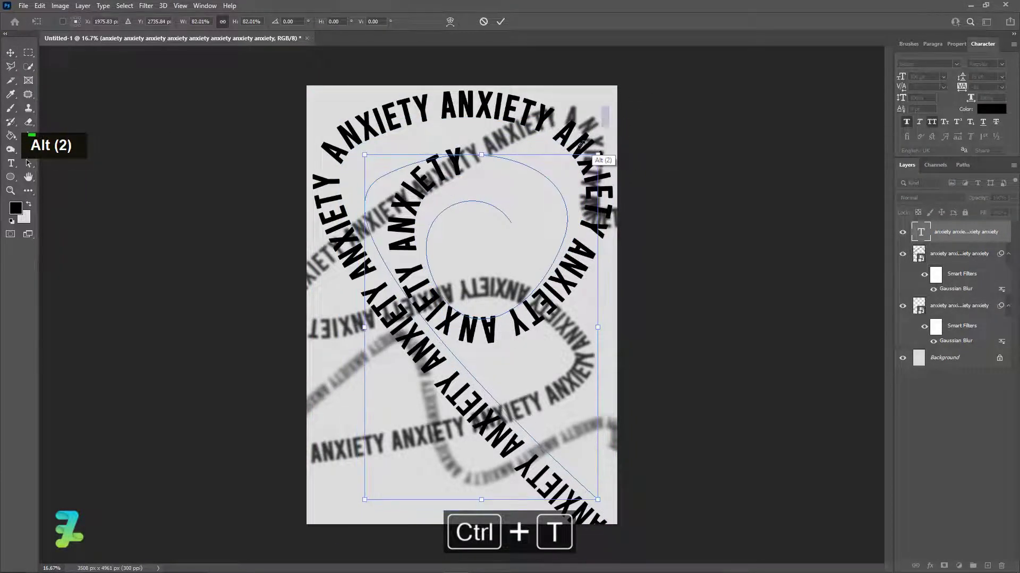
pyautogui.click(8, 56)
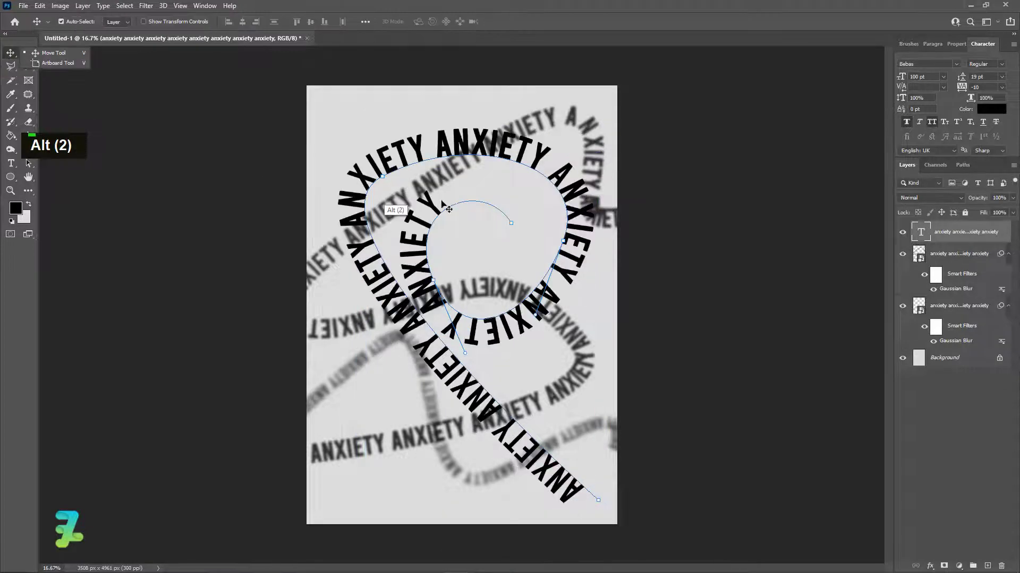
# Convert the spiral ANXIETY text layer to a smart object and move it slightly up and to the left
pyautogui.rightClick(964, 232)
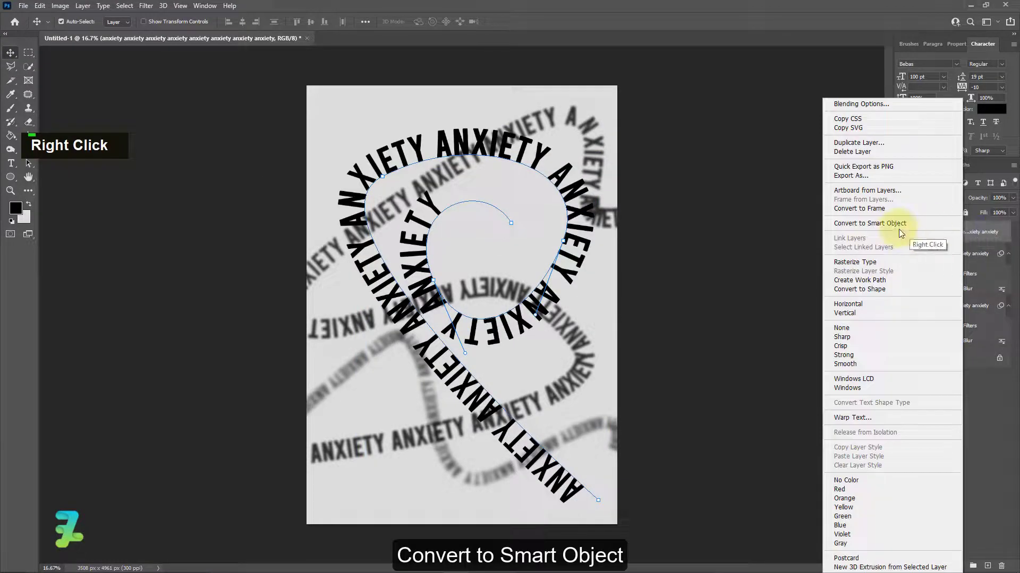
pyautogui.click(878, 229)
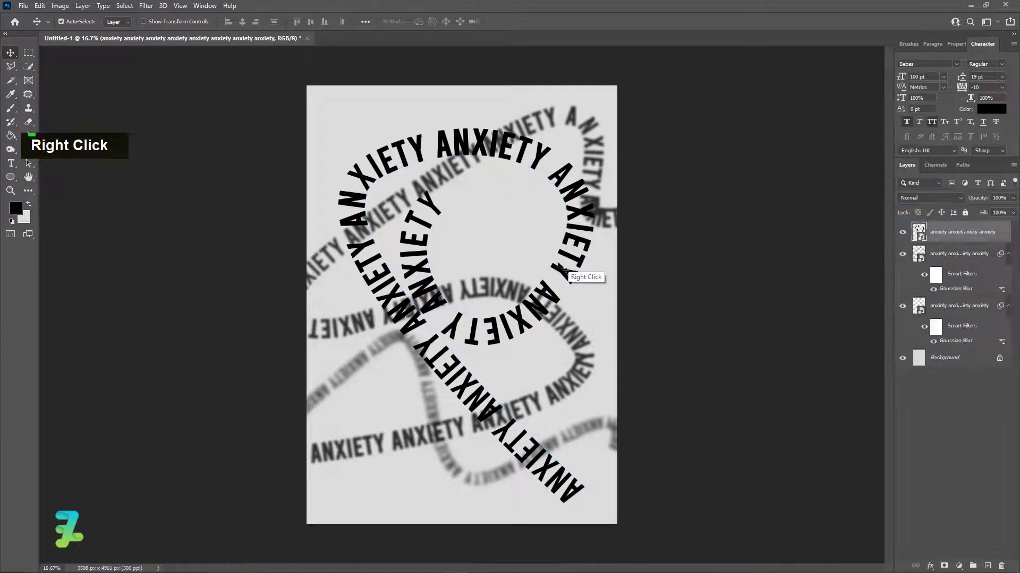
pyautogui.press('ctrl')
pyautogui.moveTo(561, 292); pyautogui.dragTo(538, 272)
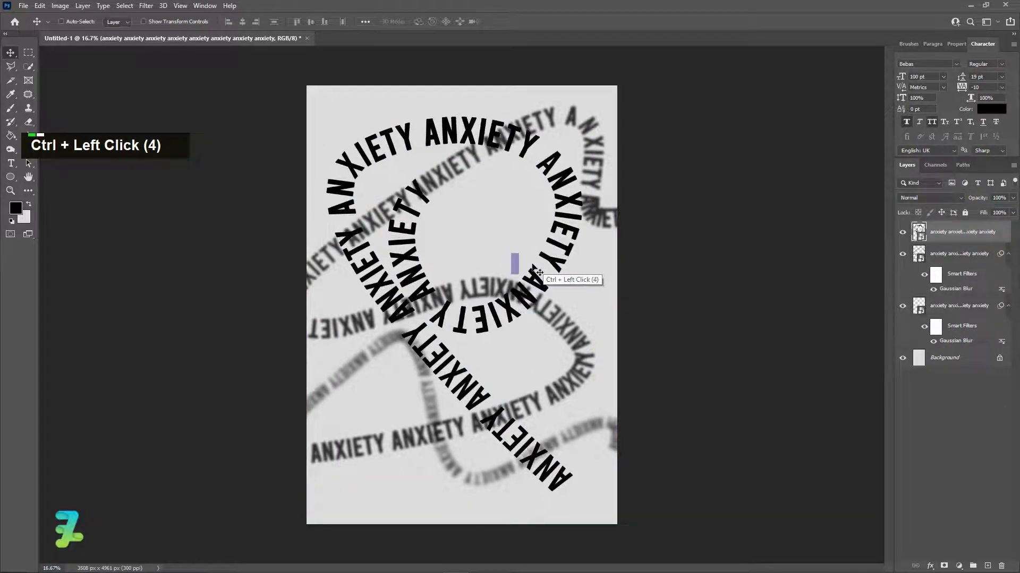
# Apply a Perspective transform to the spiral smart object, stretching its right edge vertically to about 190% height
pyautogui.rightClick(553, 245)
pyautogui.hotkey('ctrl', 't')
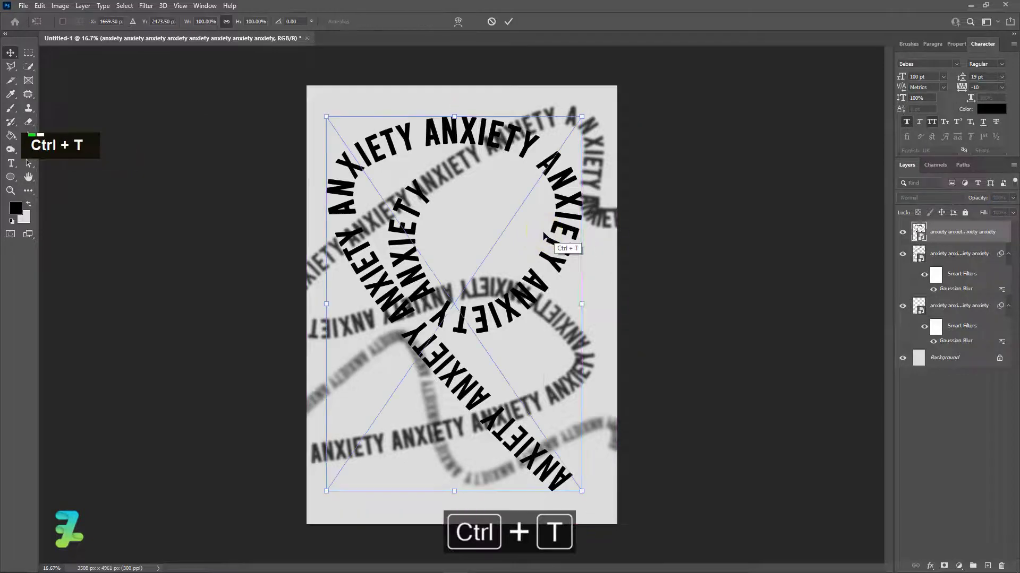
pyautogui.rightClick(545, 223)
pyautogui.click(573, 288)
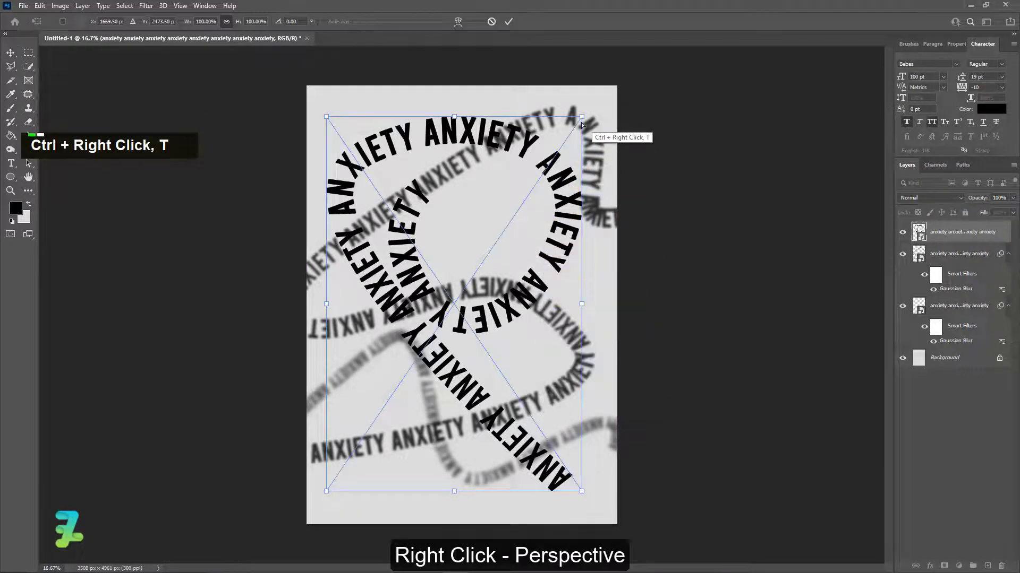
pyautogui.moveTo(582, 117); pyautogui.dragTo(687, 2)
pyautogui.hotkey('ctrl', 'z')
pyautogui.hotkey('ctrl', 'z')
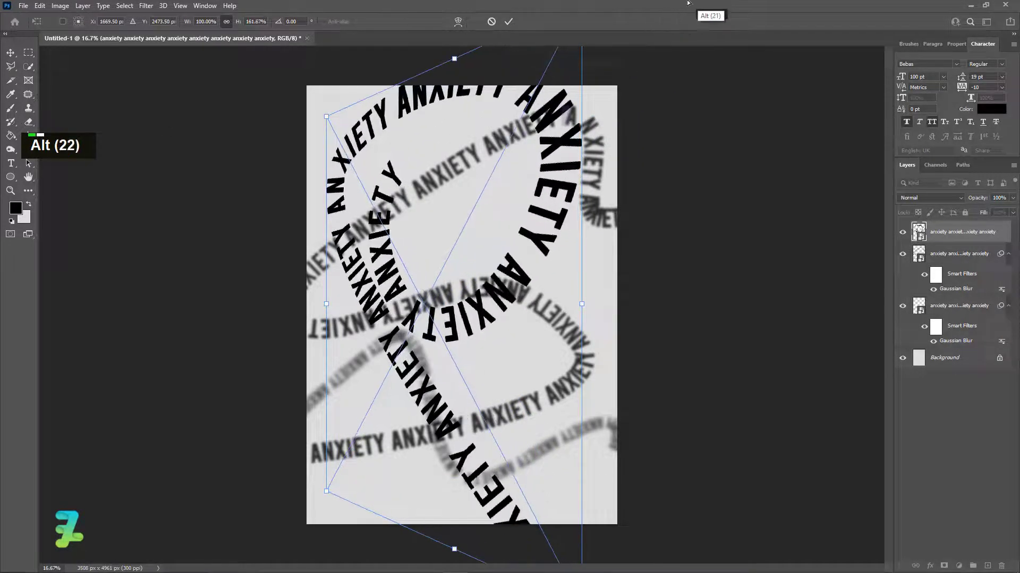
pyautogui.hotkey('ctrl', '-')
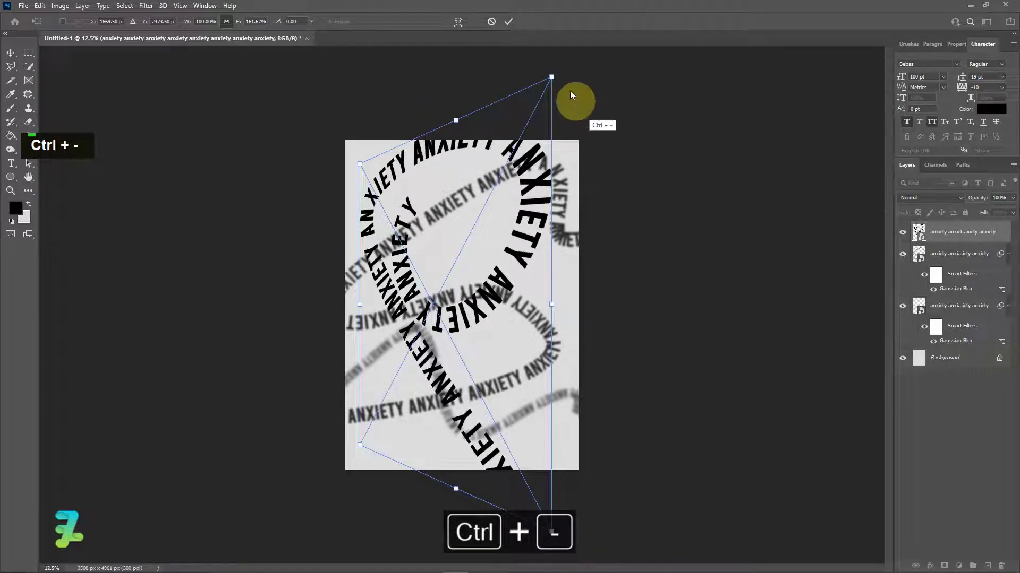
pyautogui.moveTo(552, 78); pyautogui.dragTo(573, 38)
pyautogui.hotkey('ctrl', 'z')
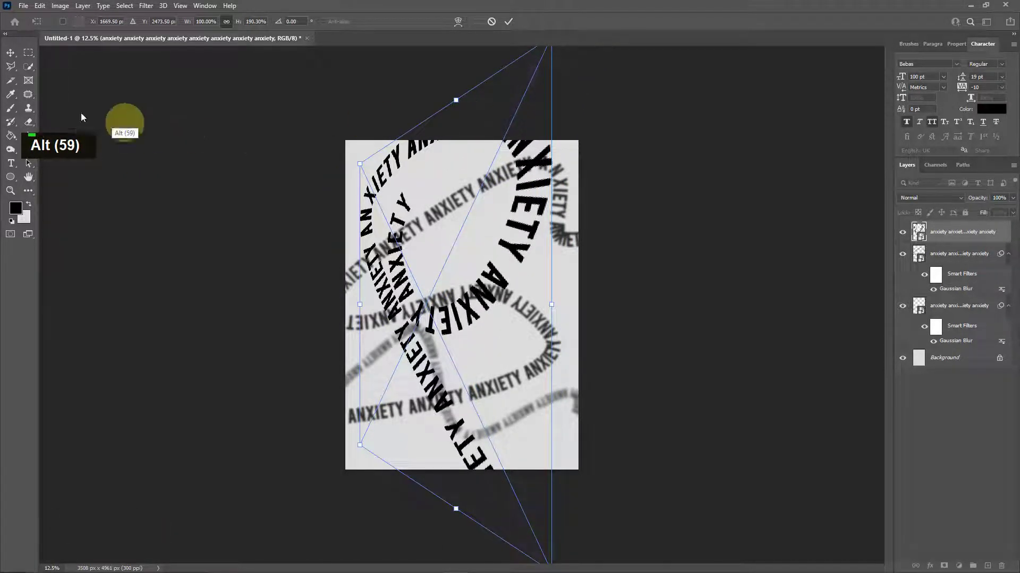
pyautogui.click(9, 53)
# Scale the spiral smart object to about 86% width and 114% height, rotate it about 26°, and reposition it running off the poster's bottom edge
pyautogui.hotkey('ctrl', 't')
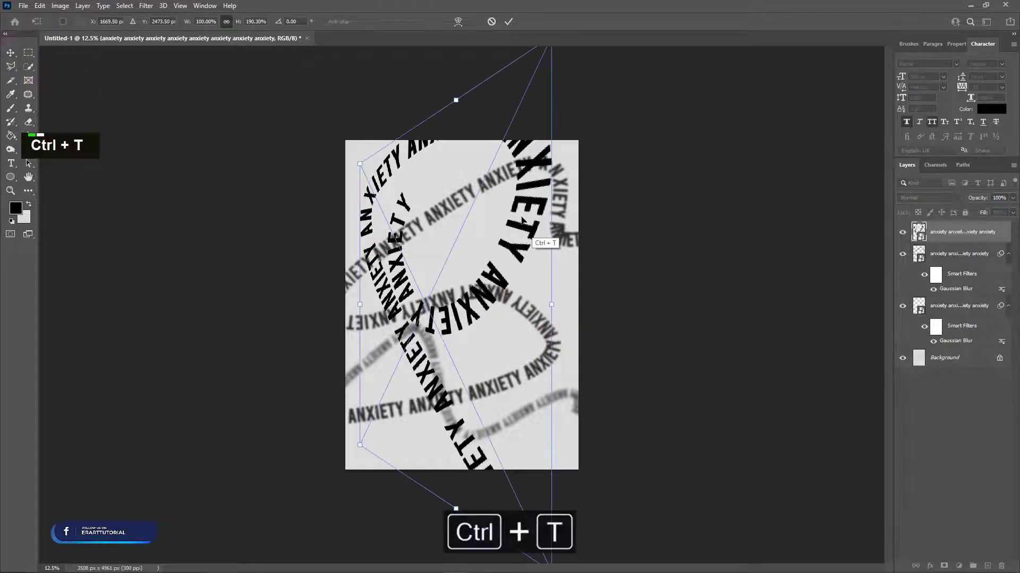
pyautogui.moveTo(483, 239); pyautogui.dragTo(489, 255)
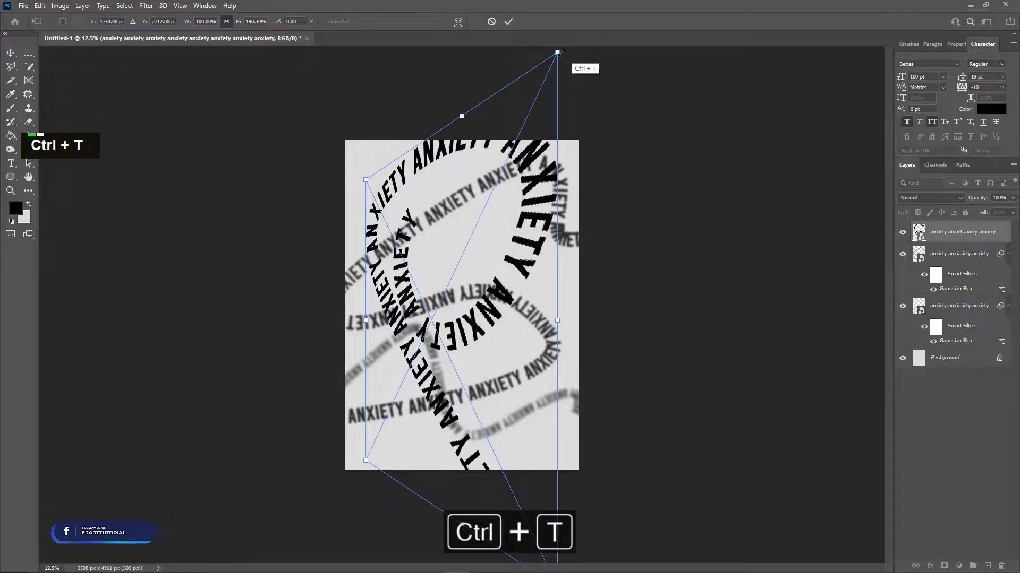
pyautogui.moveTo(558, 52); pyautogui.dragTo(514, 120)
pyautogui.moveTo(487, 345)
pyautogui.mouseDown()
pyautogui.moveTo(516, 329)
pyautogui.moveTo(493, 331)
pyautogui.mouseUp()
pyautogui.moveTo(597, 516); pyautogui.dragTo(633, 505)
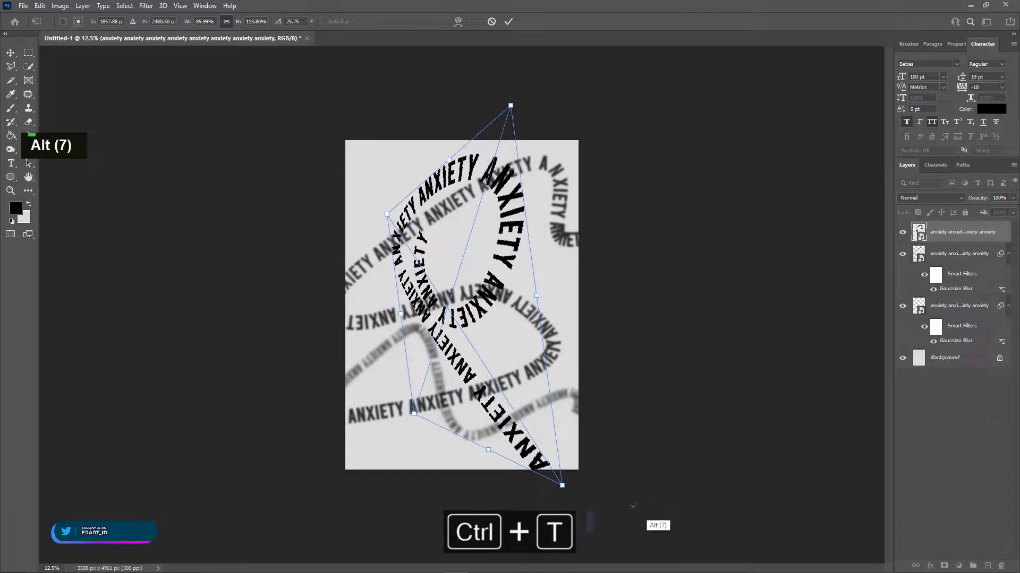
pyautogui.moveTo(453, 403); pyautogui.dragTo(463, 414)
pyautogui.moveTo(460, 314); pyautogui.dragTo(456, 315)
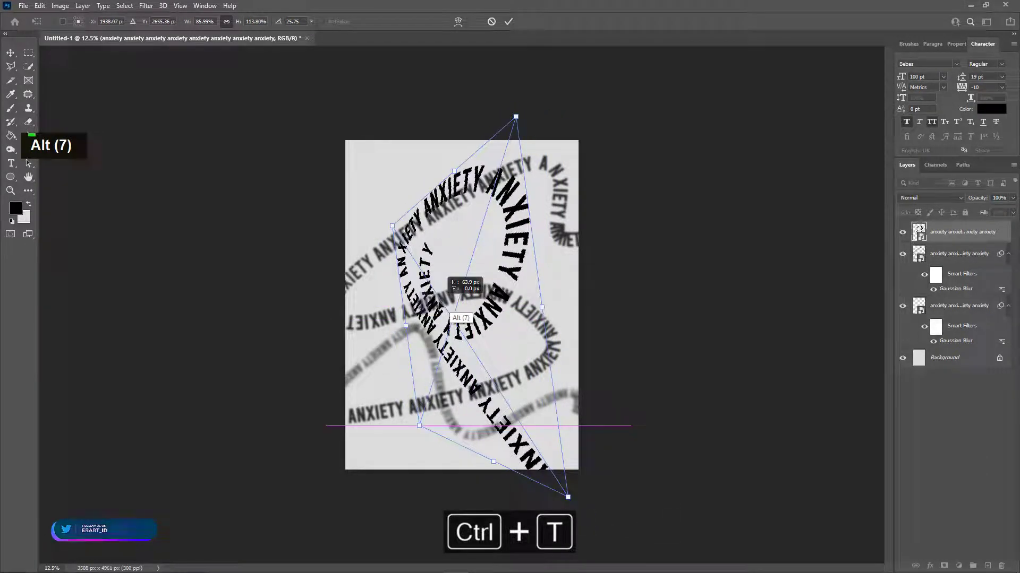
pyautogui.click(11, 50)
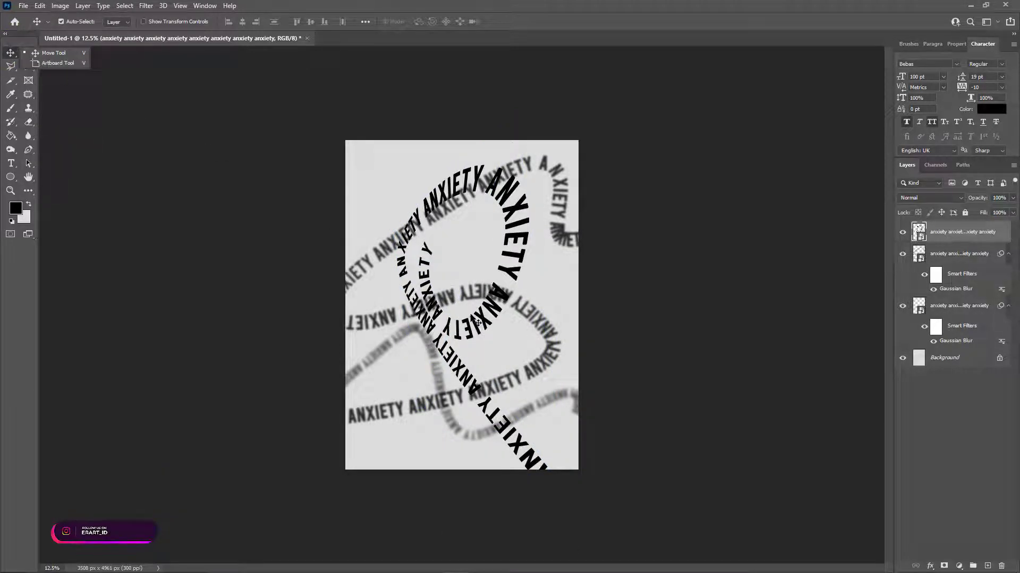
pyautogui.press('ctrl')
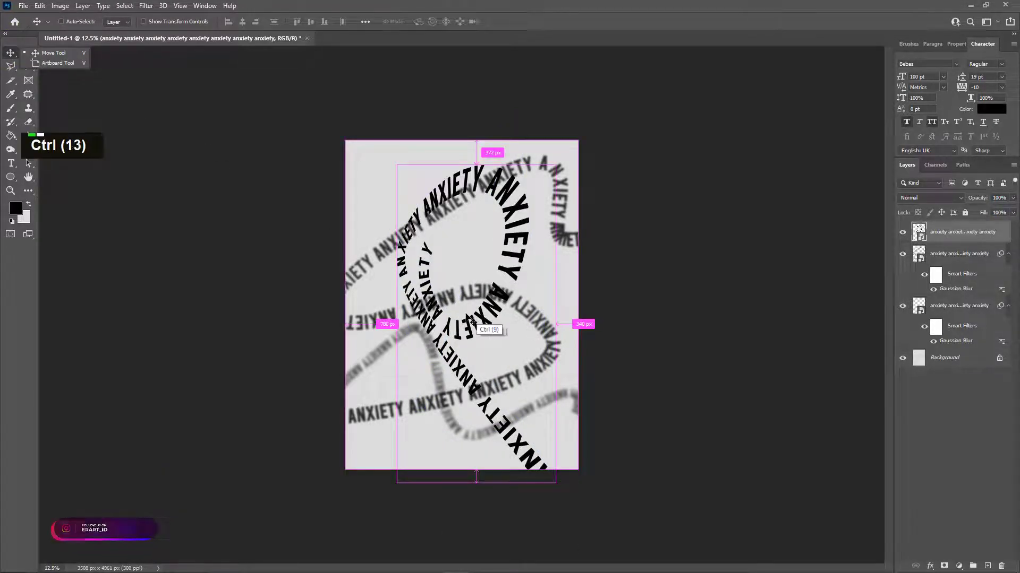
pyautogui.moveTo(472, 321)
pyautogui.mouseDown()
pyautogui.moveTo(465, 310)
pyautogui.moveTo(490, 315)
pyautogui.moveTo(480, 324)
pyautogui.mouseUp()
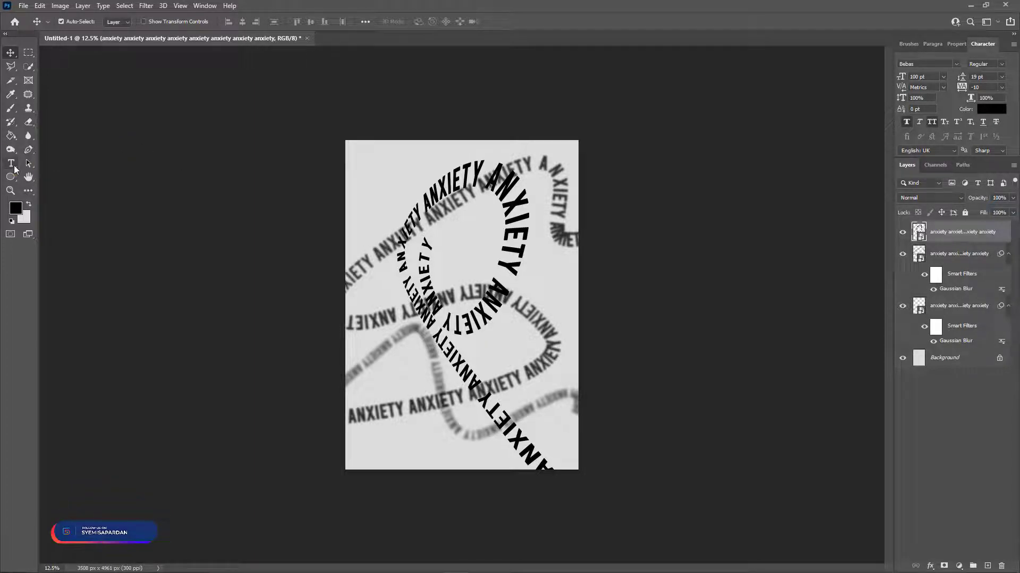
# Draw an open wavy path with the Pen tool from above the poster down past its upper-left edge, and add a new layer
pyautogui.click(28, 149)
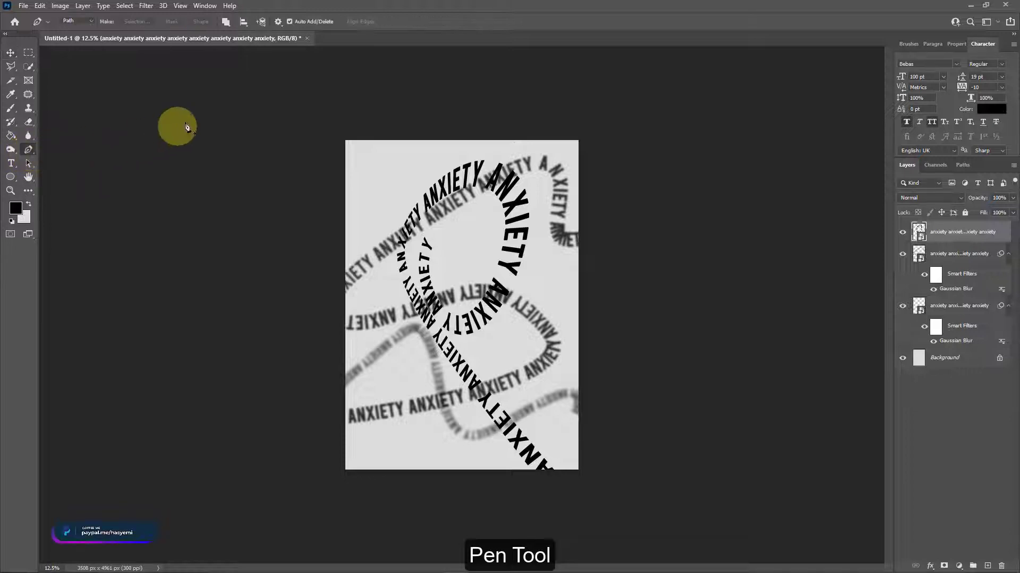
pyautogui.click(456, 125)
pyautogui.moveTo(349, 196); pyautogui.dragTo(321, 179)
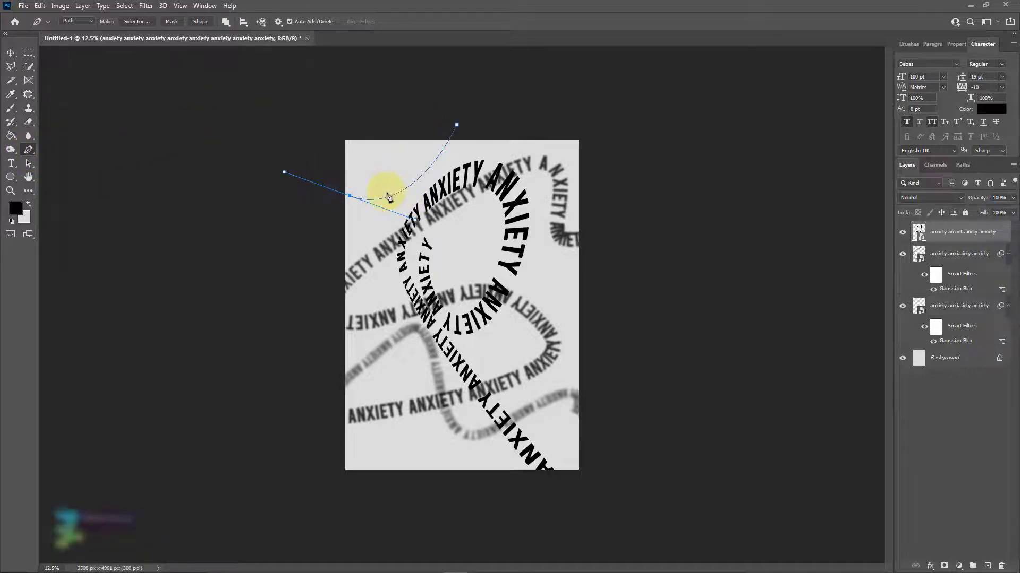
pyautogui.hotkey('ctrl', 'z')
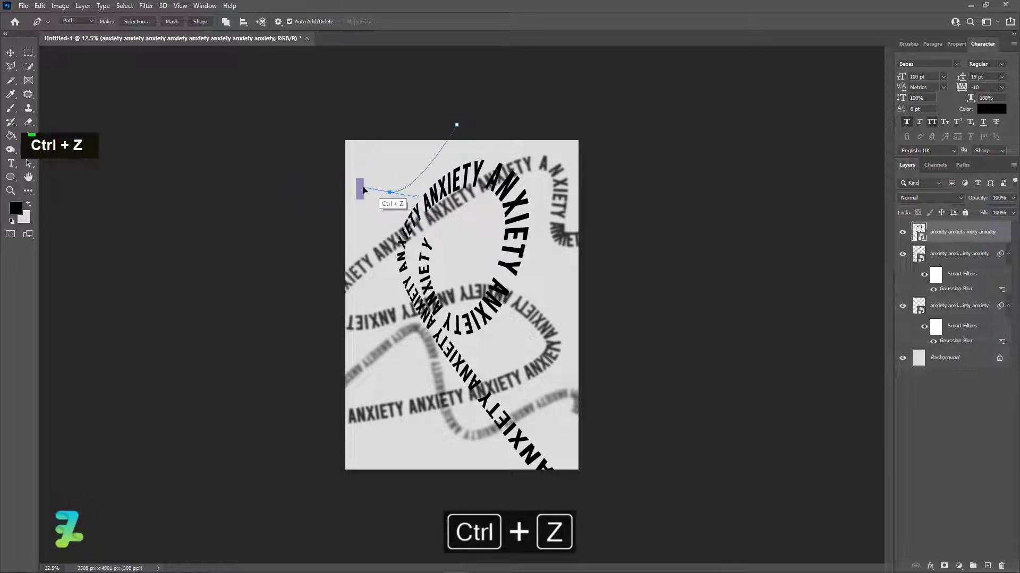
pyautogui.moveTo(294, 215); pyautogui.dragTo(263, 239)
pyautogui.rightClick(394, 184)
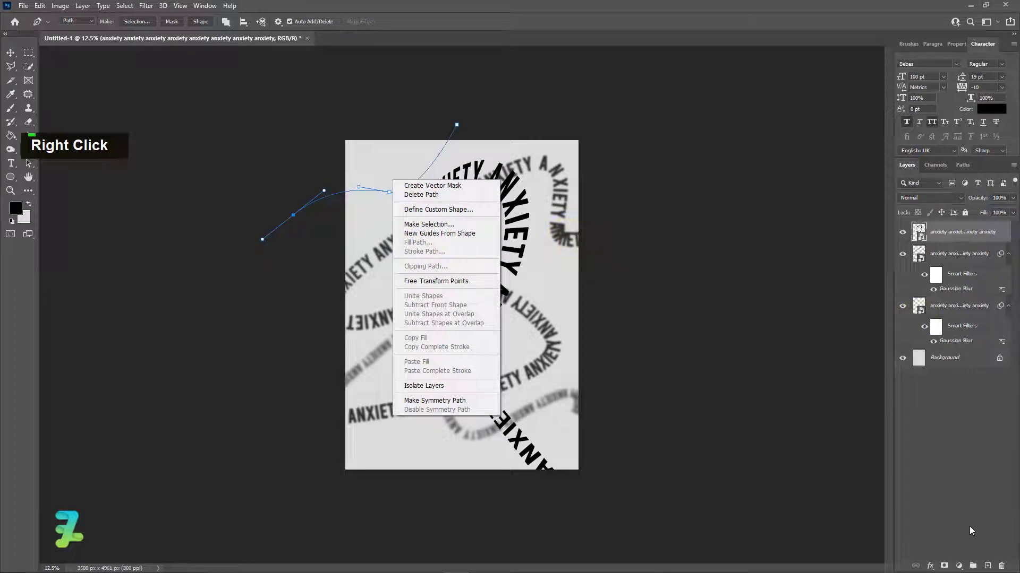
pyautogui.click(985, 567)
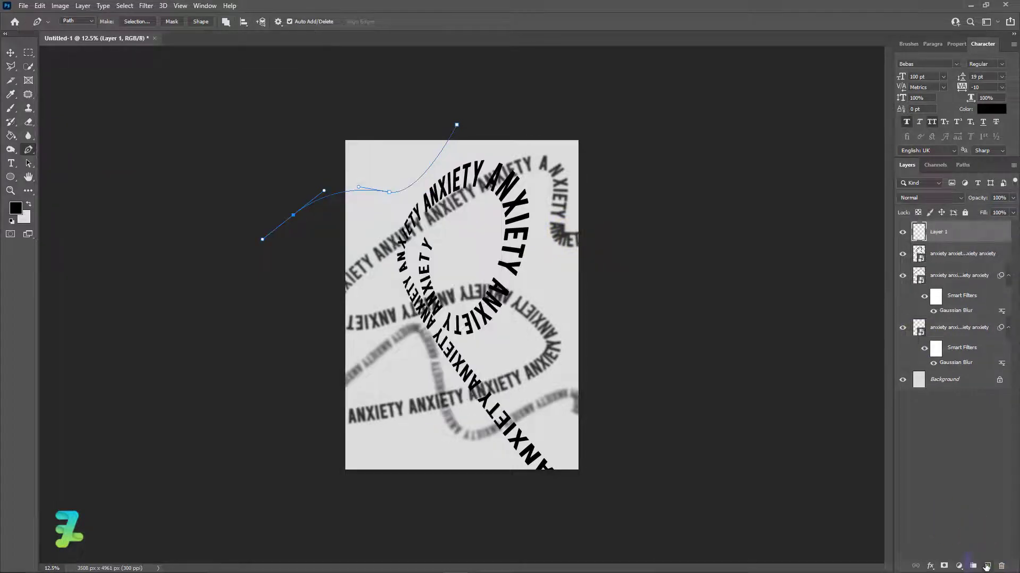
pyautogui.click(10, 163)
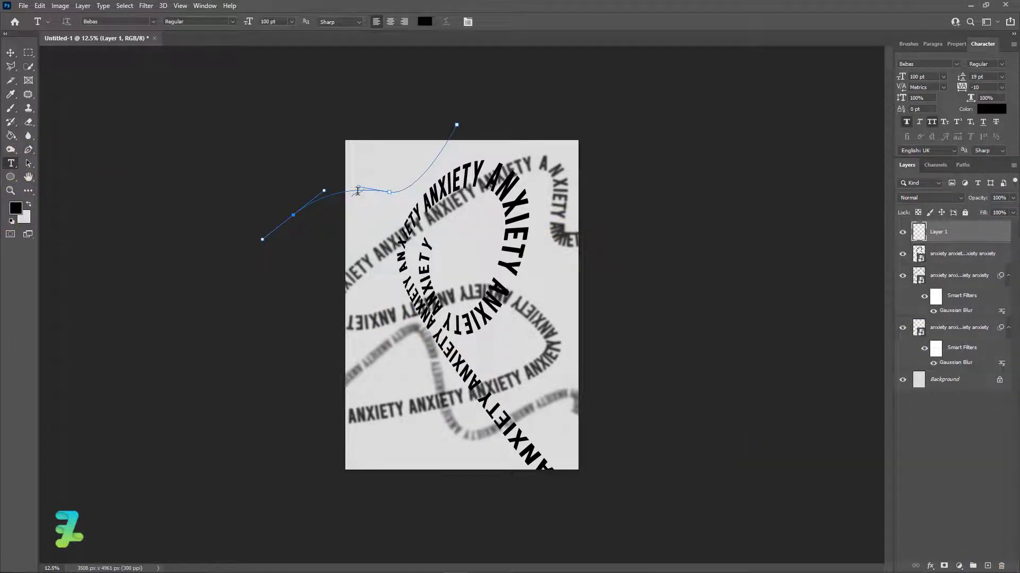
pyautogui.click(358, 191)
pyautogui.hotkey('ctrl', 'v')
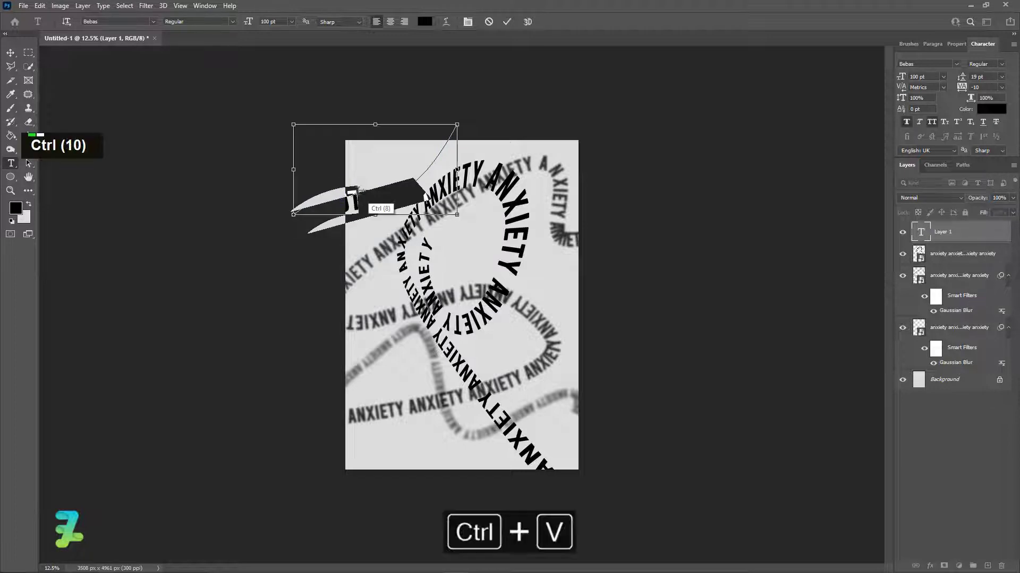
pyautogui.doubleClick(358, 191)
pyautogui.doubleClick(419, 173)
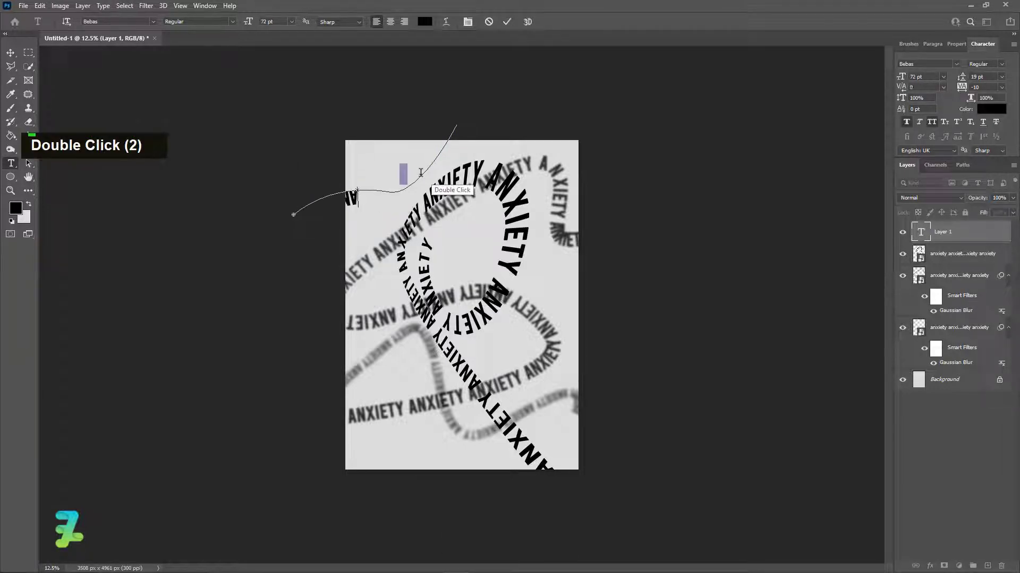
pyautogui.hotkey('ctrl', 'z')
pyautogui.click(10, 52)
pyautogui.hotkey('ctrl', 'z')
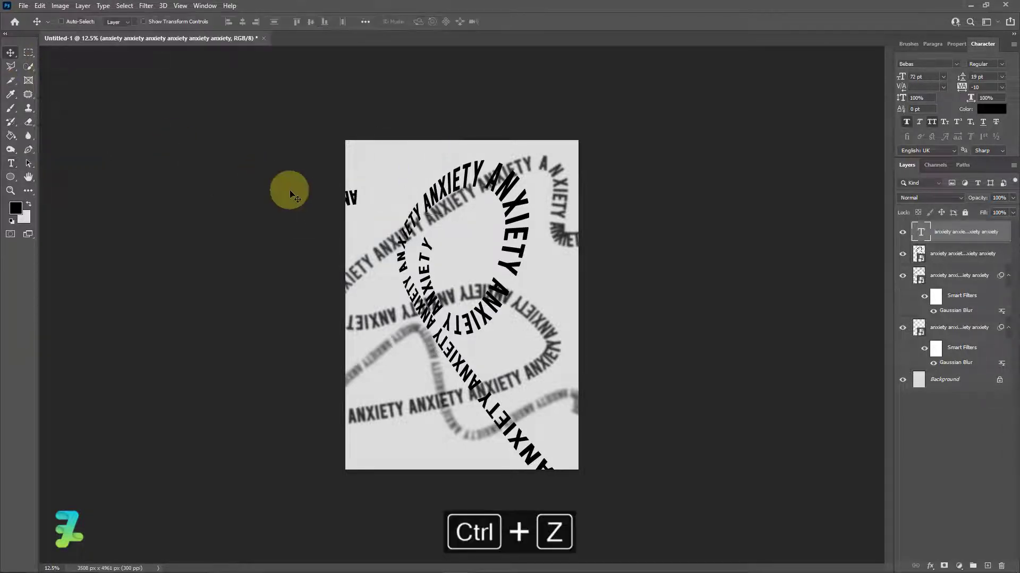
# Place the repeated word ANXIETY at 72 pt along the wavy path, starting from its upper end, and commit the text
pyautogui.click(10, 163)
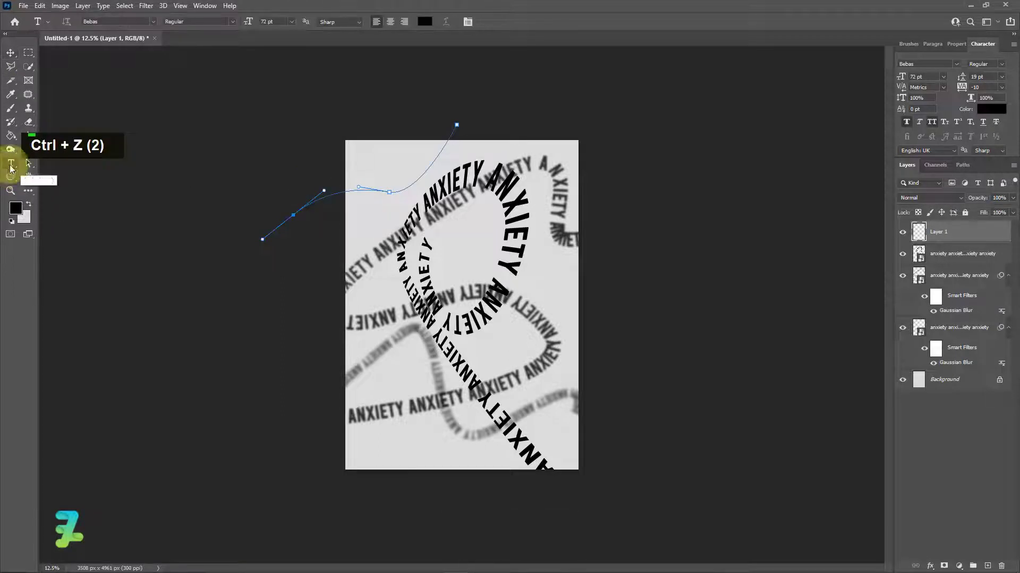
pyautogui.click(453, 130)
pyautogui.hotkey('ctrl', 'v')
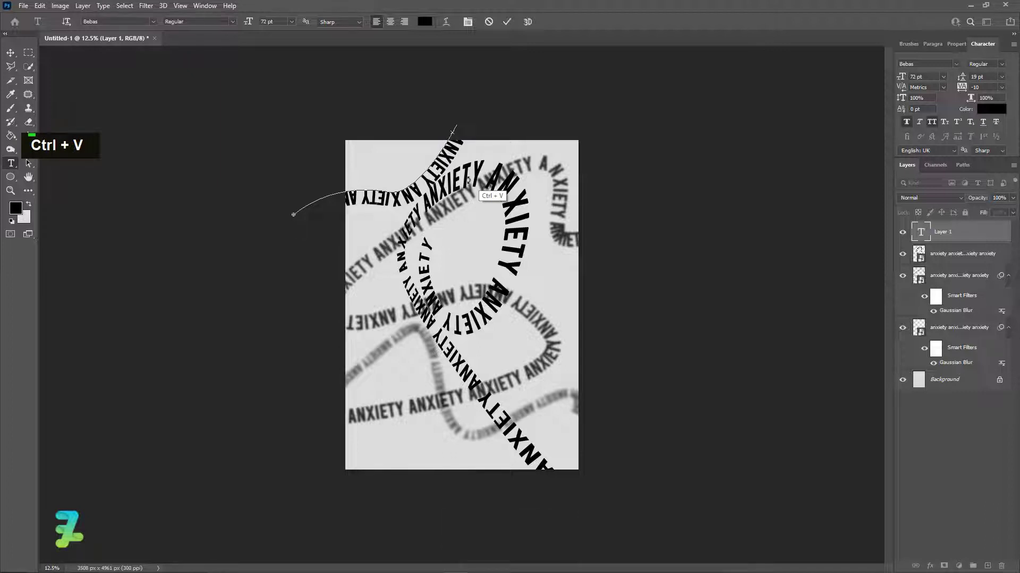
pyautogui.click(11, 52)
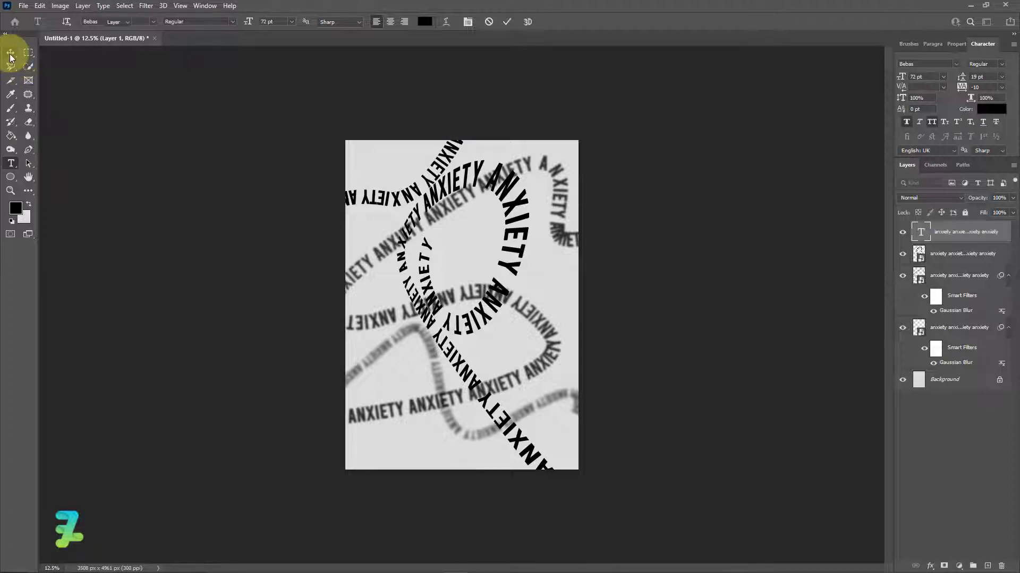
# Flip the wavy ANXIETY text vertically and horizontally so that its letters read correctly
pyautogui.click(40, 6)
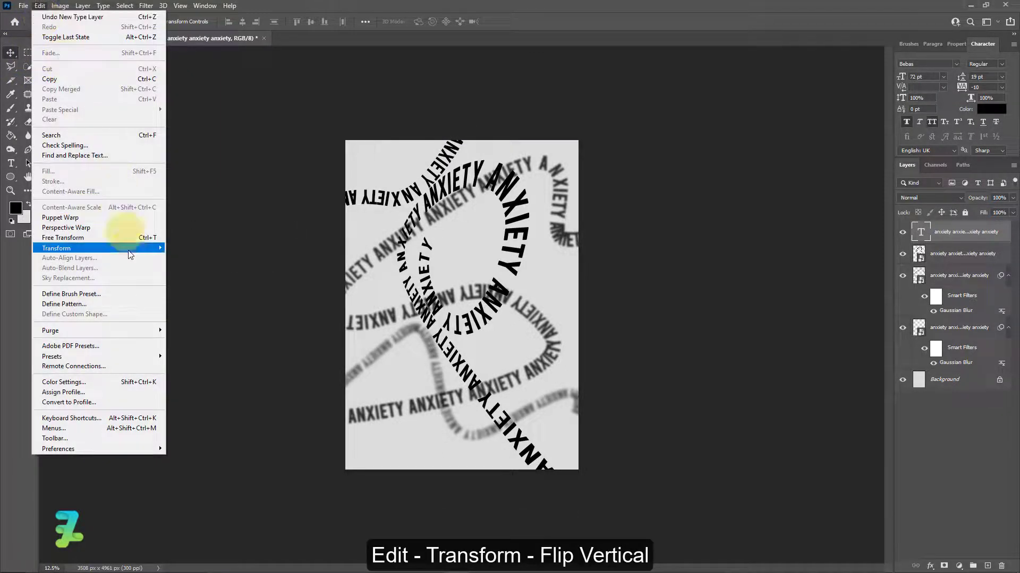
pyautogui.moveTo(128, 248)
pyautogui.click(185, 422)
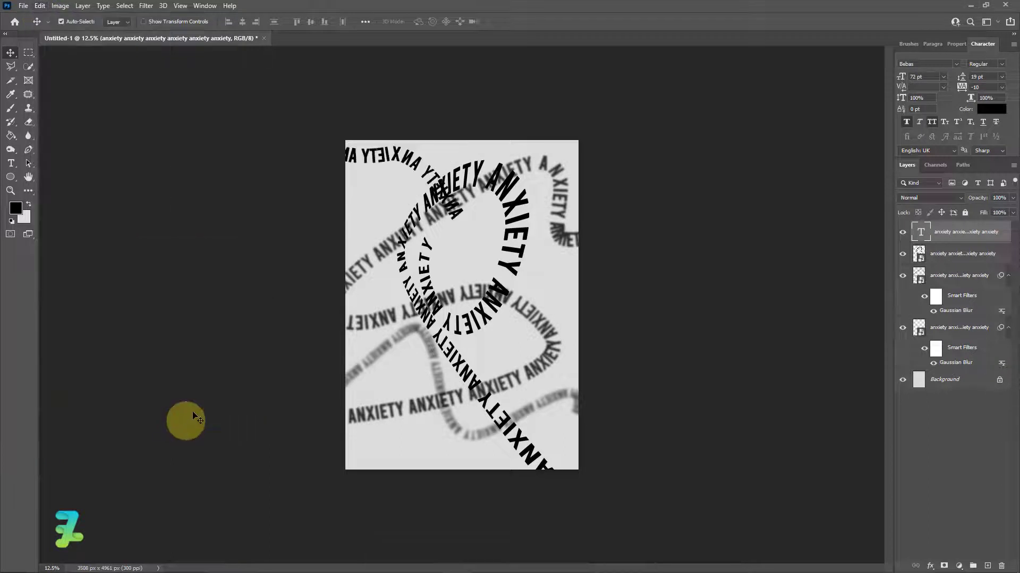
pyautogui.press('z')
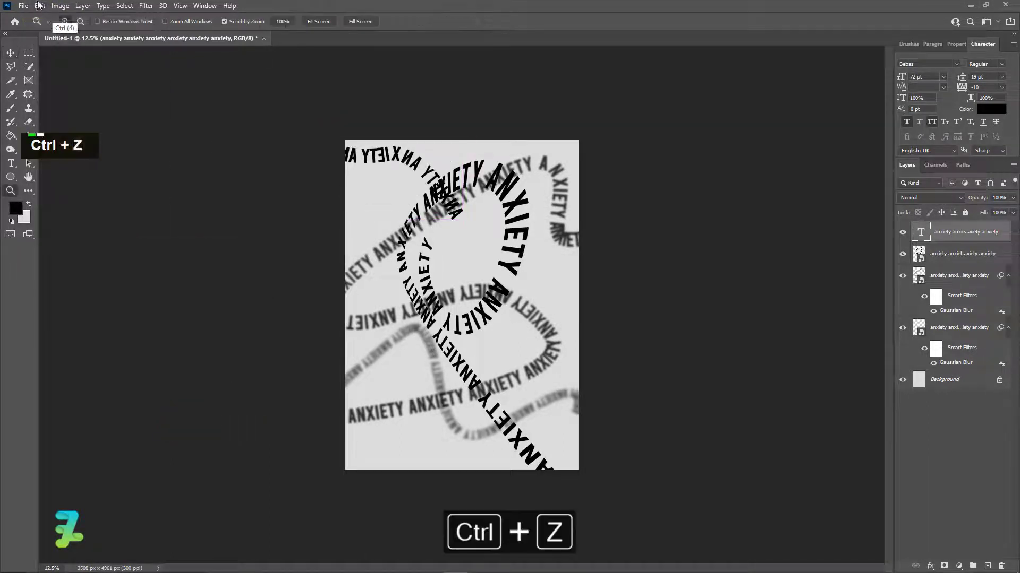
pyautogui.click(39, 5)
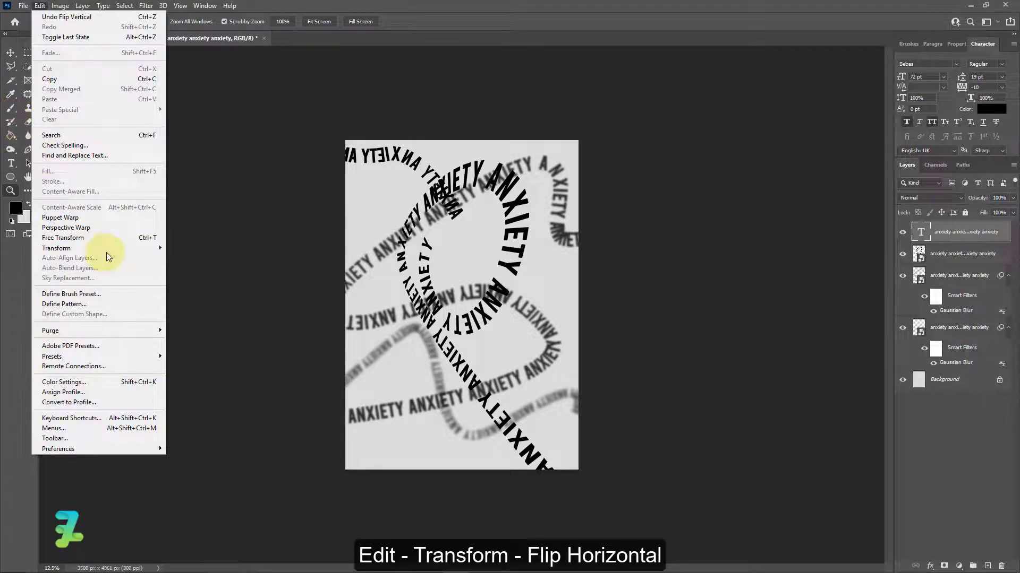
pyautogui.moveTo(106, 250)
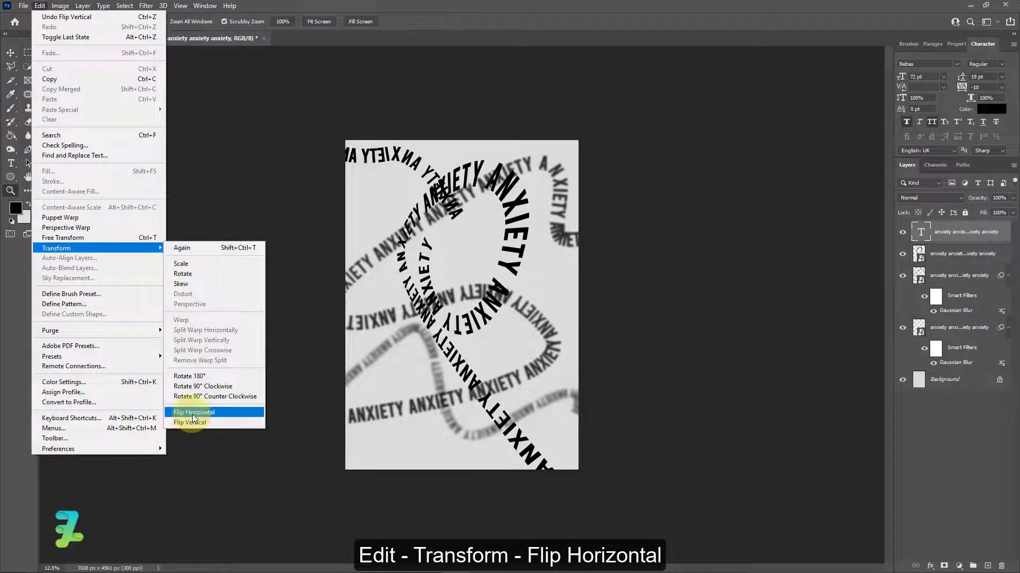
pyautogui.click(192, 414)
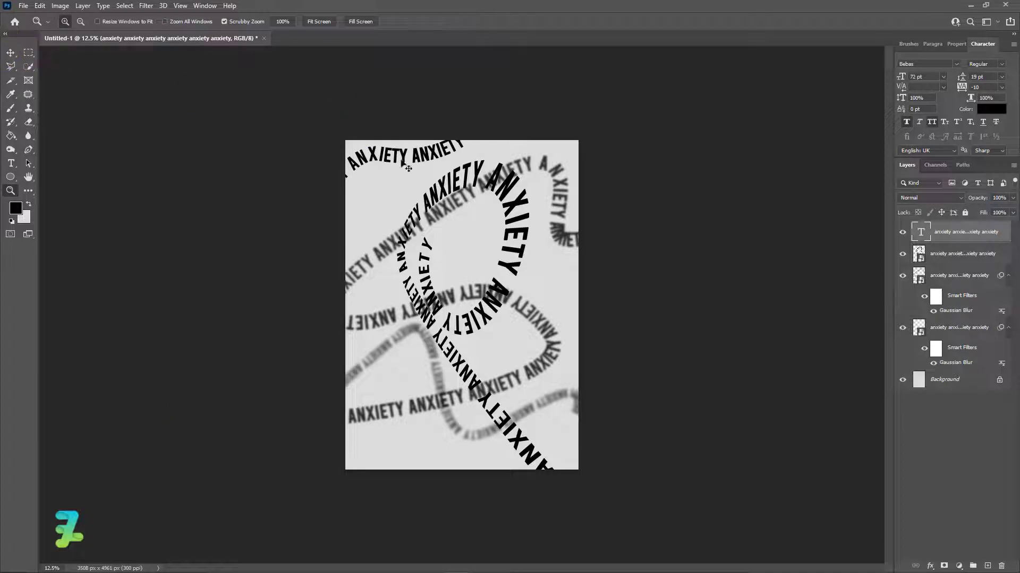
# Move the wavy ANXIETY text slightly down and rotate it about 29° counter-clockwise so it arcs across the poster's upper-left corner
pyautogui.moveTo(392, 157); pyautogui.dragTo(396, 171)
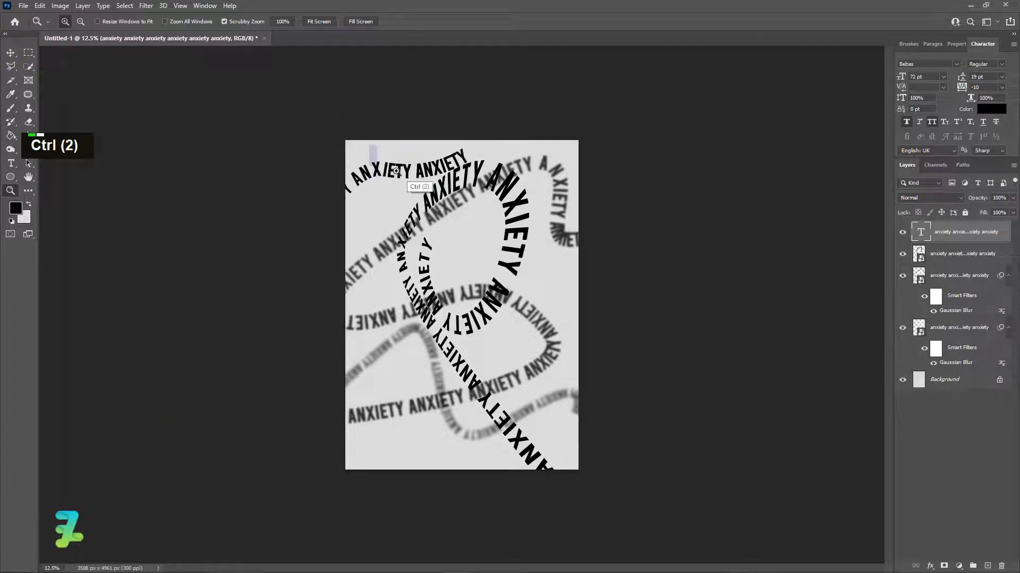
pyautogui.hotkey('ctrl', 't')
pyautogui.moveTo(468, 267); pyautogui.dragTo(496, 211)
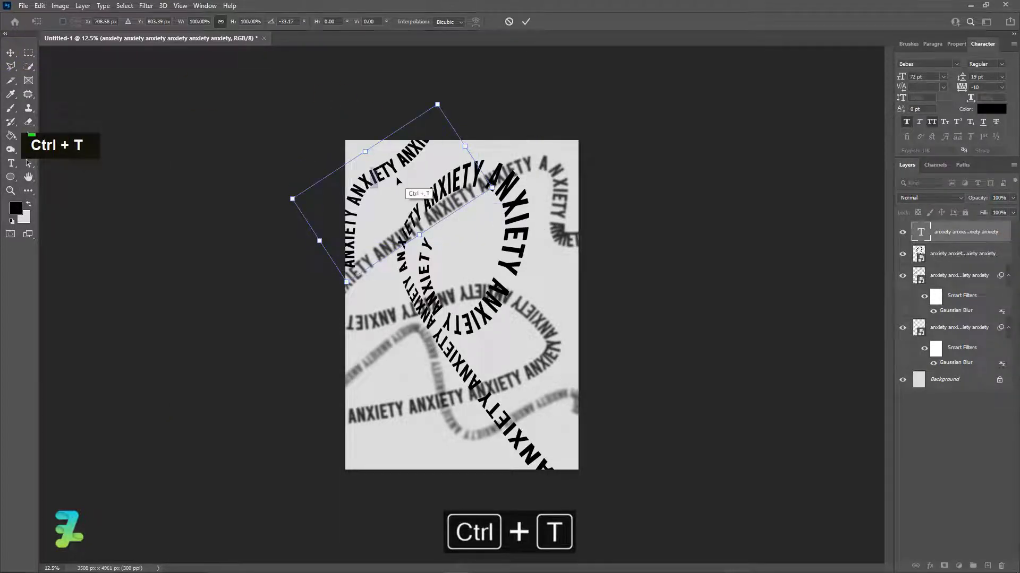
pyautogui.moveTo(397, 181); pyautogui.dragTo(401, 181)
pyautogui.moveTo(341, 336); pyautogui.dragTo(336, 336)
pyautogui.click(14, 48)
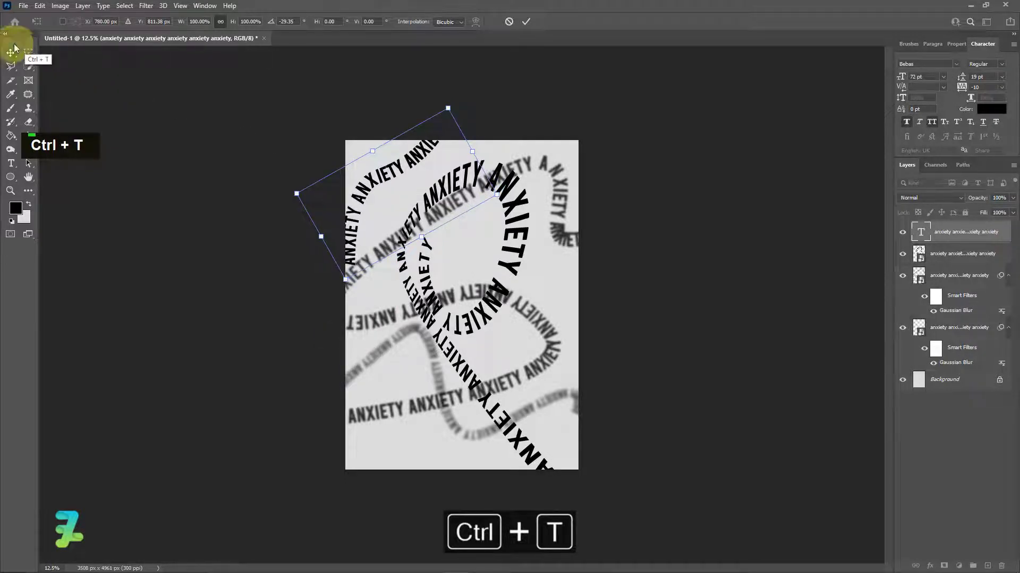
# Convert the corner ANXIETY text layer to a smart object and delete the unblurred spiral smart object below it
pyautogui.rightClick(954, 232)
pyautogui.click(864, 222)
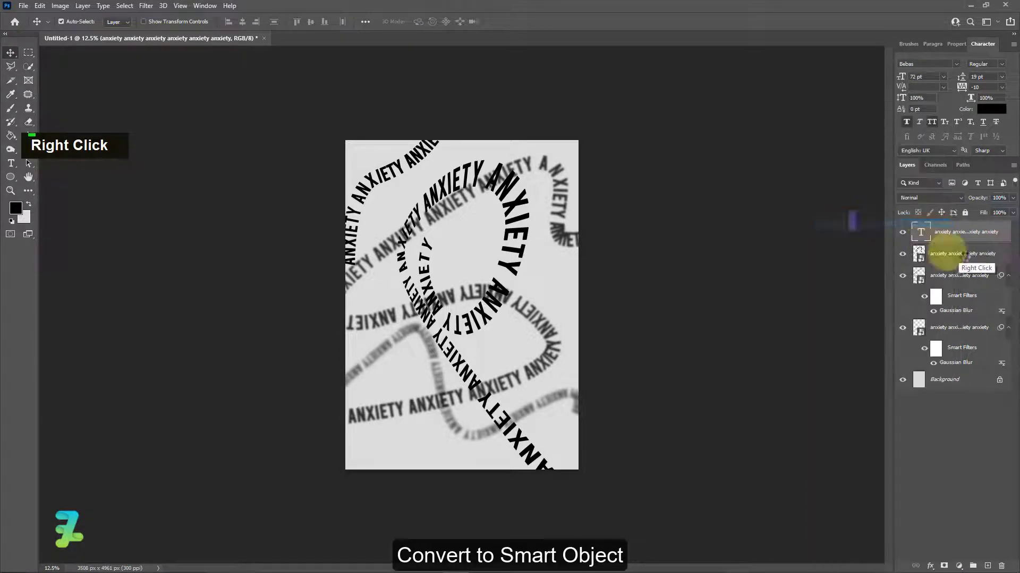
pyautogui.press('Delete')
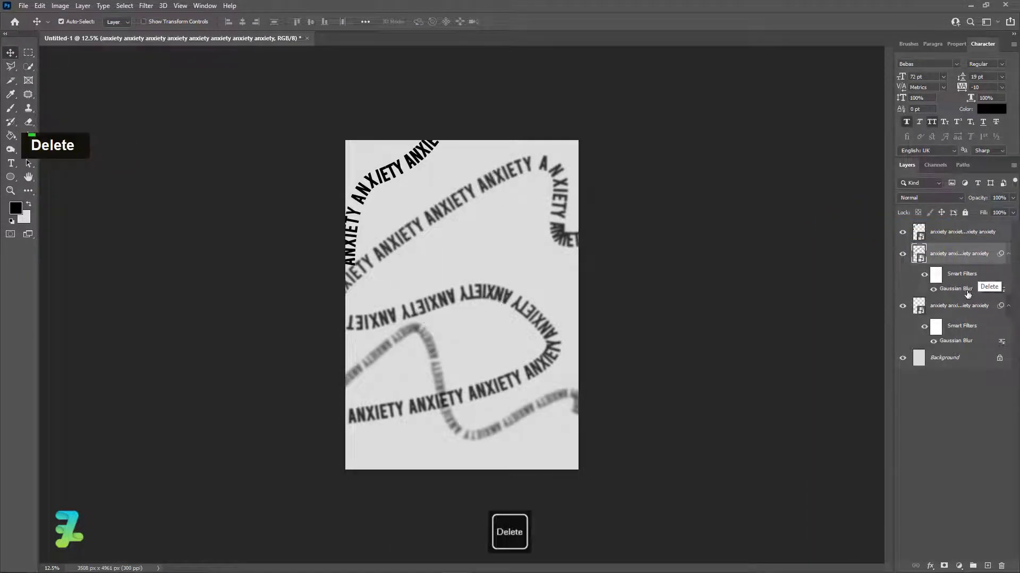
# Add a new layer and draw a seven-point inward spiral path with the Pen tool, starting just below the poster's bottom edge near the right
pyautogui.click(986, 564)
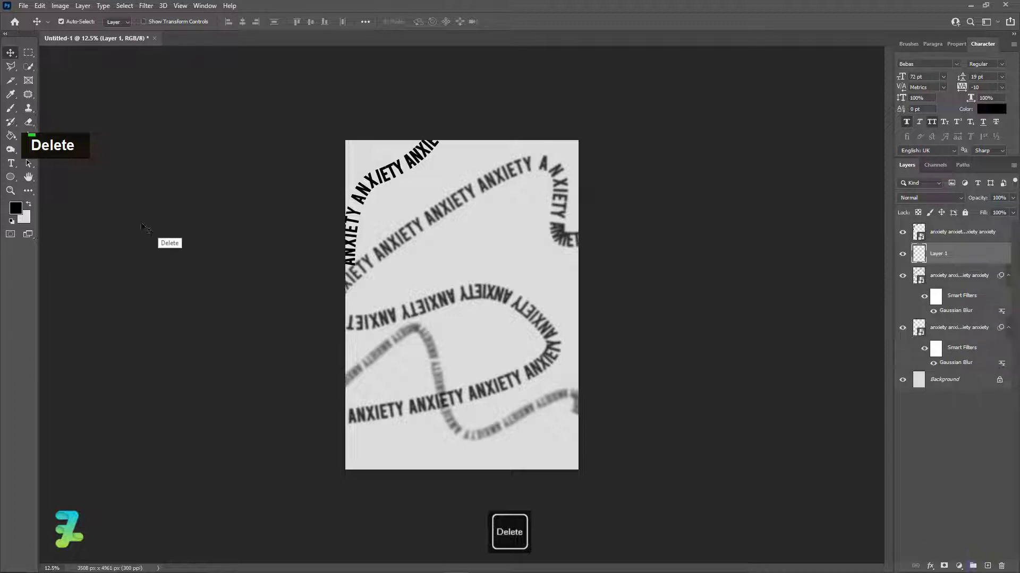
pyautogui.click(28, 149)
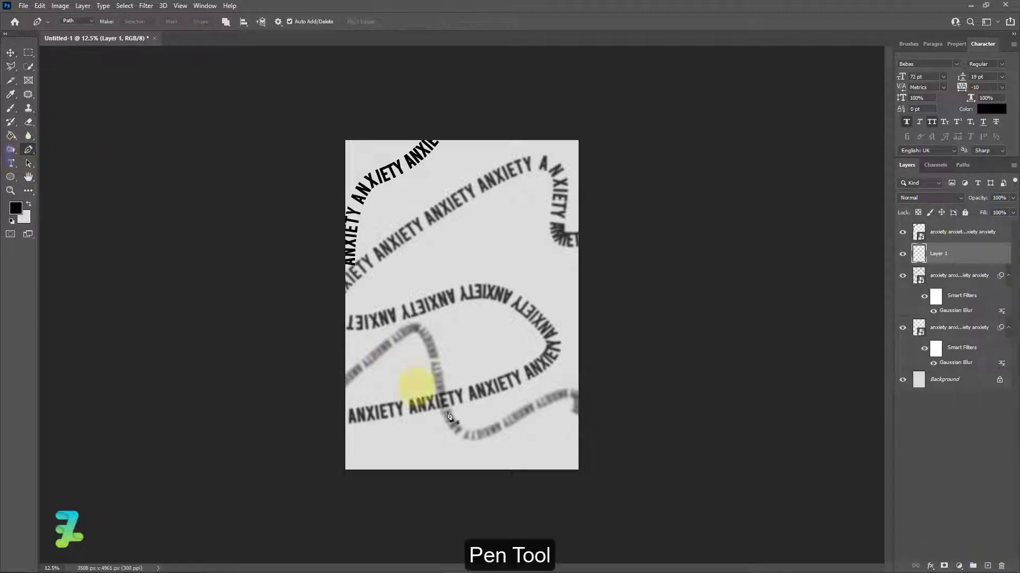
pyautogui.moveTo(556, 487); pyautogui.dragTo(524, 467)
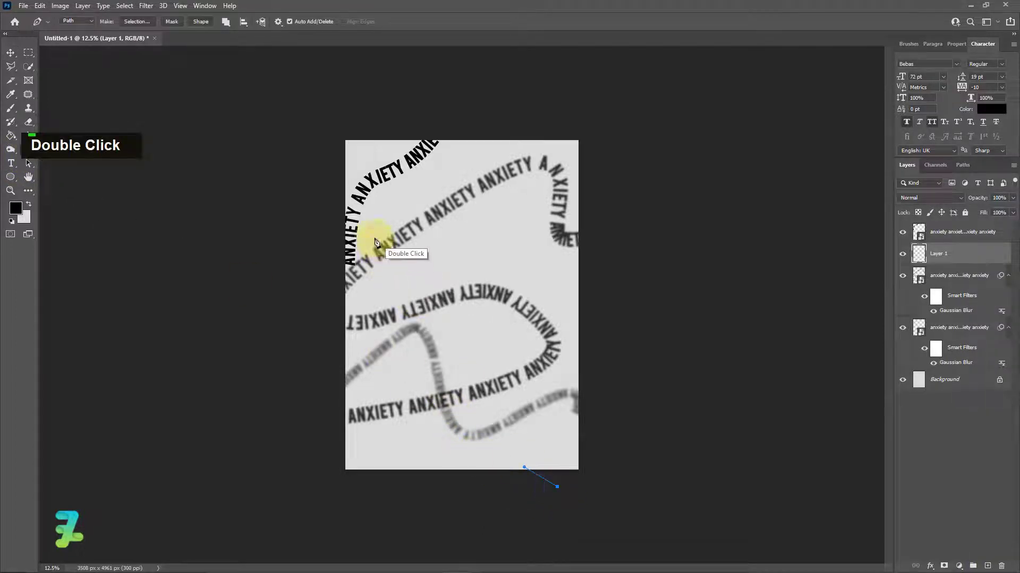
pyautogui.moveTo(374, 237); pyautogui.dragTo(435, 145)
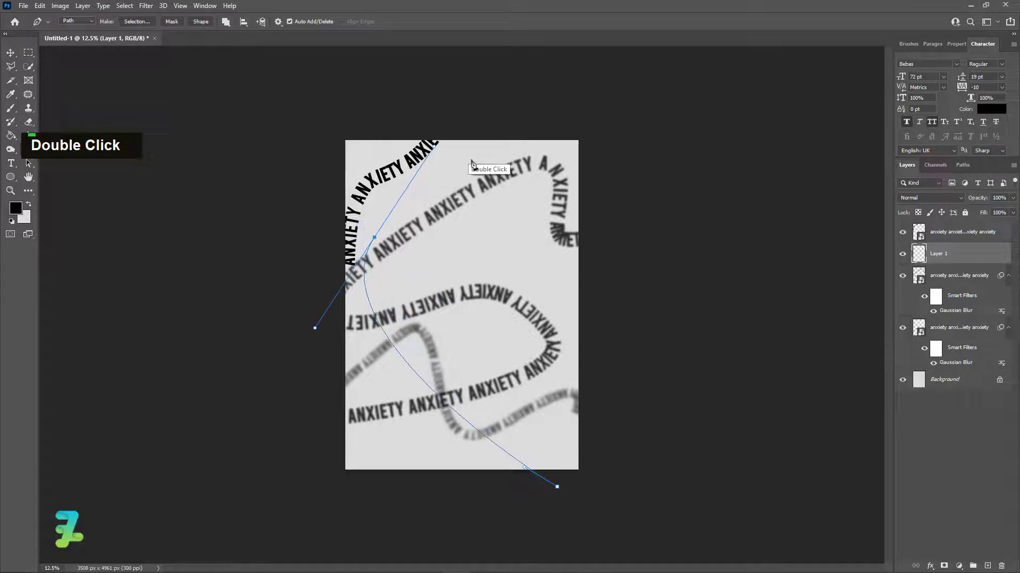
pyautogui.moveTo(528, 176); pyautogui.dragTo(563, 204)
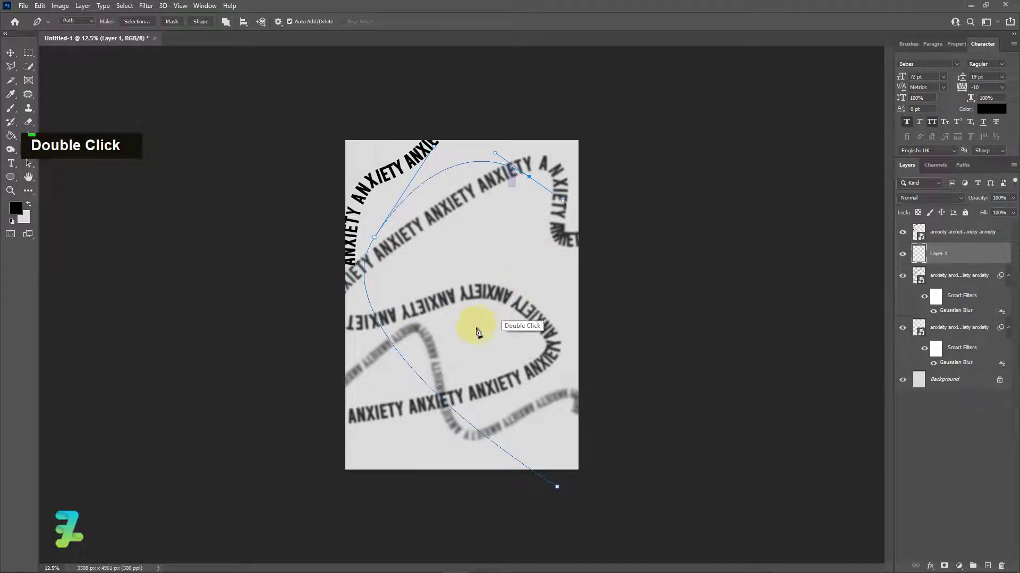
pyautogui.moveTo(501, 366); pyautogui.dragTo(405, 348)
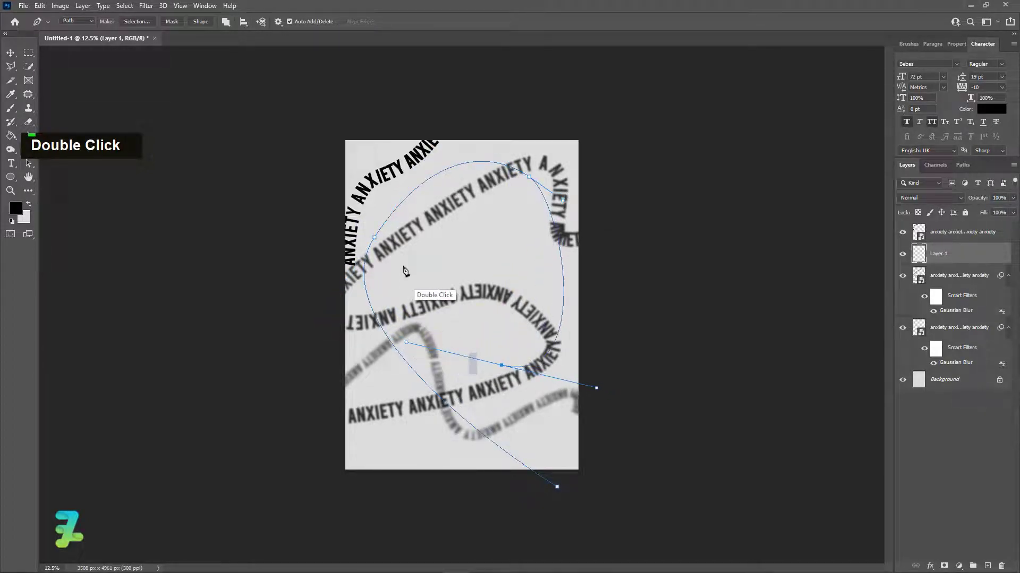
pyautogui.moveTo(421, 227); pyautogui.dragTo(470, 183)
pyautogui.moveTo(514, 277); pyautogui.dragTo(477, 340)
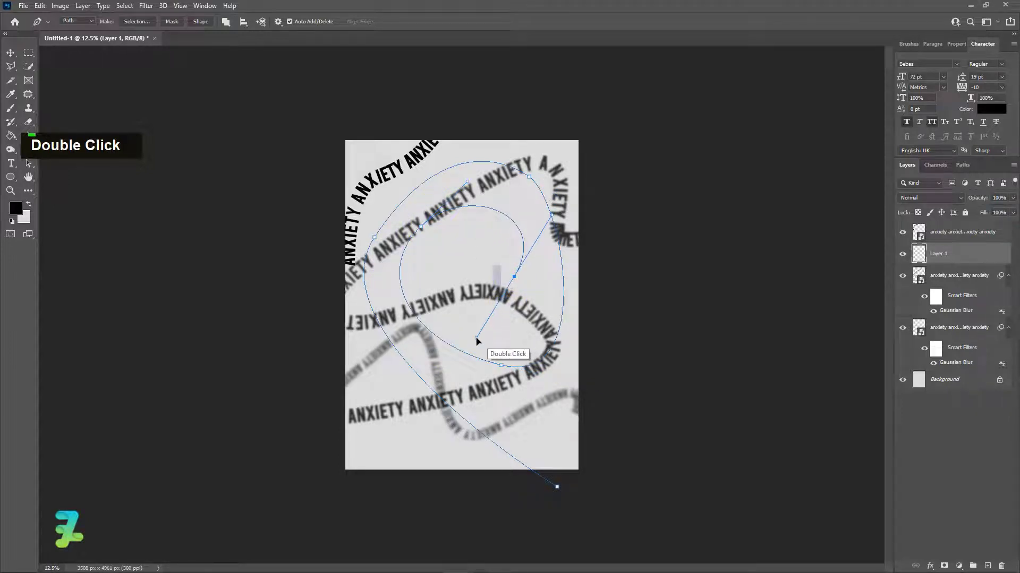
pyautogui.moveTo(449, 270); pyautogui.dragTo(452, 255)
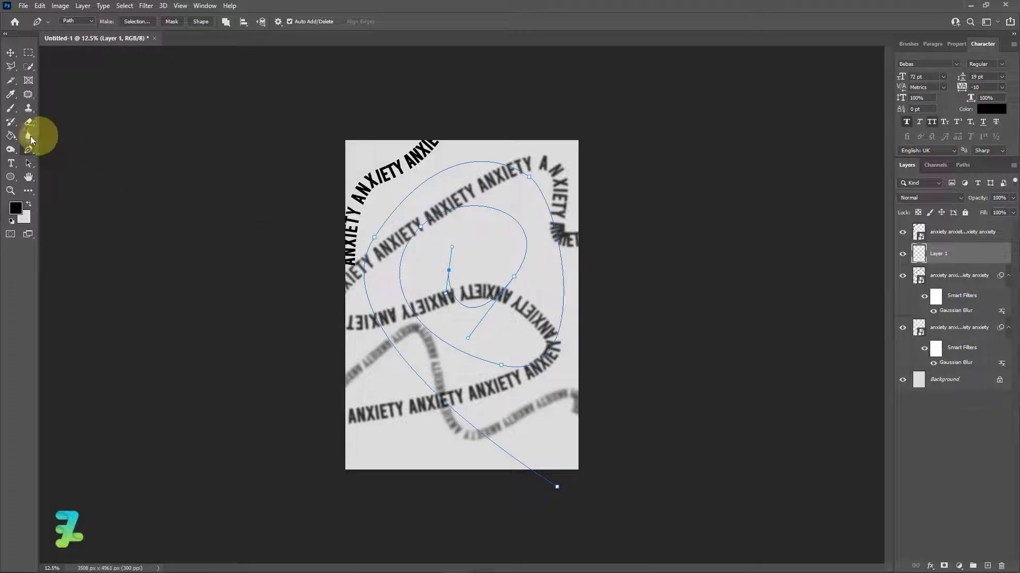
# Add type along the spiral path and fill it with the repeated word ANXIETY
pyautogui.click(10, 163)
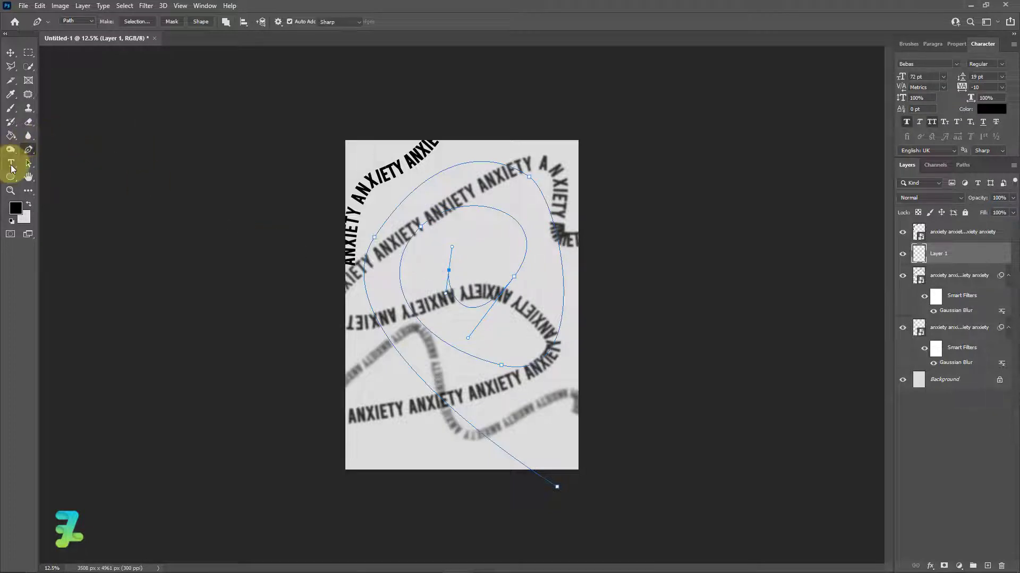
pyautogui.click(548, 481)
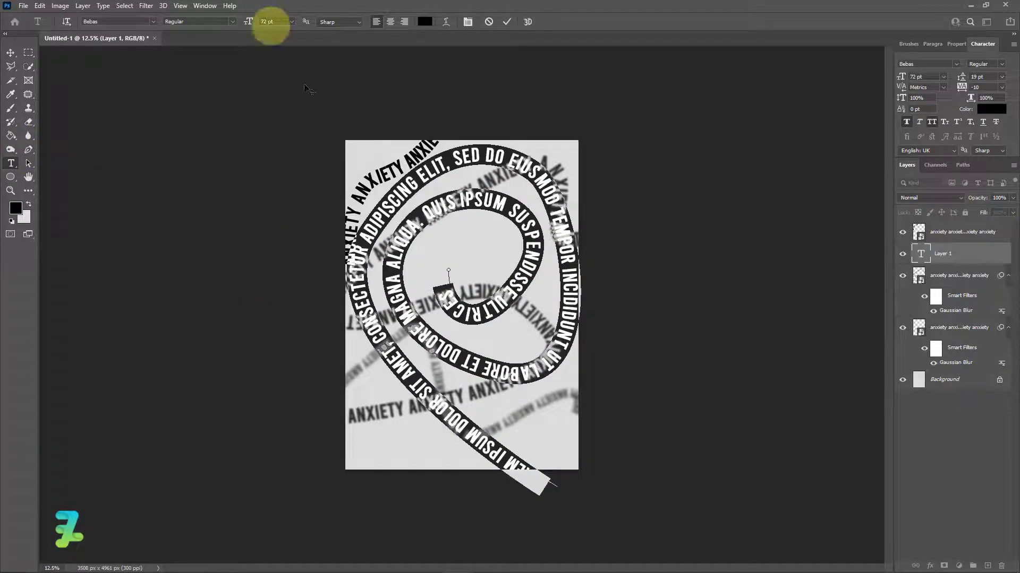
pyautogui.hotkey('ctrl', 'v')
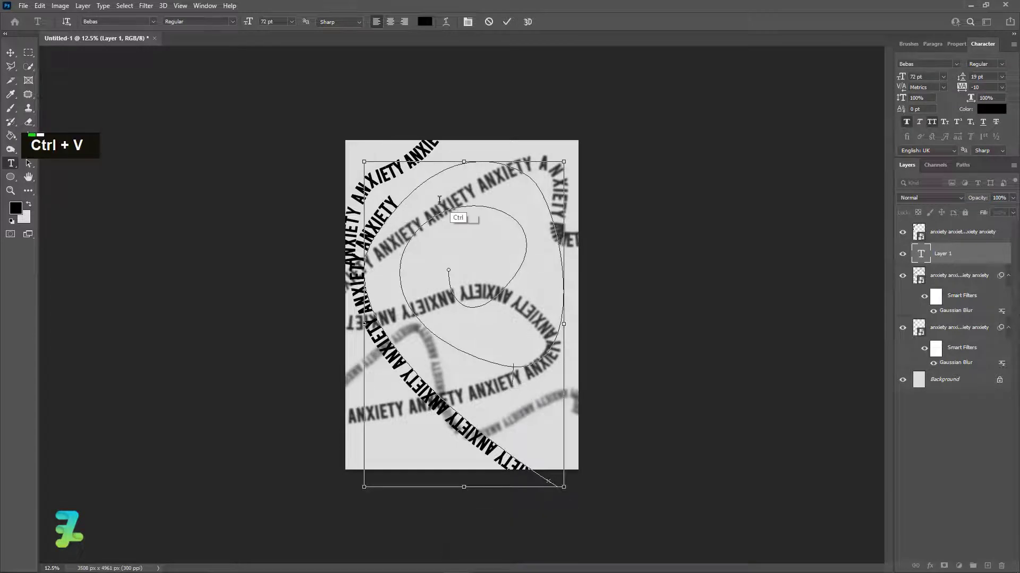
pyautogui.write('ANXIETY ANXIETY ANXIETY ANXIETY ANXIETY ANXIETY ANXIETY')
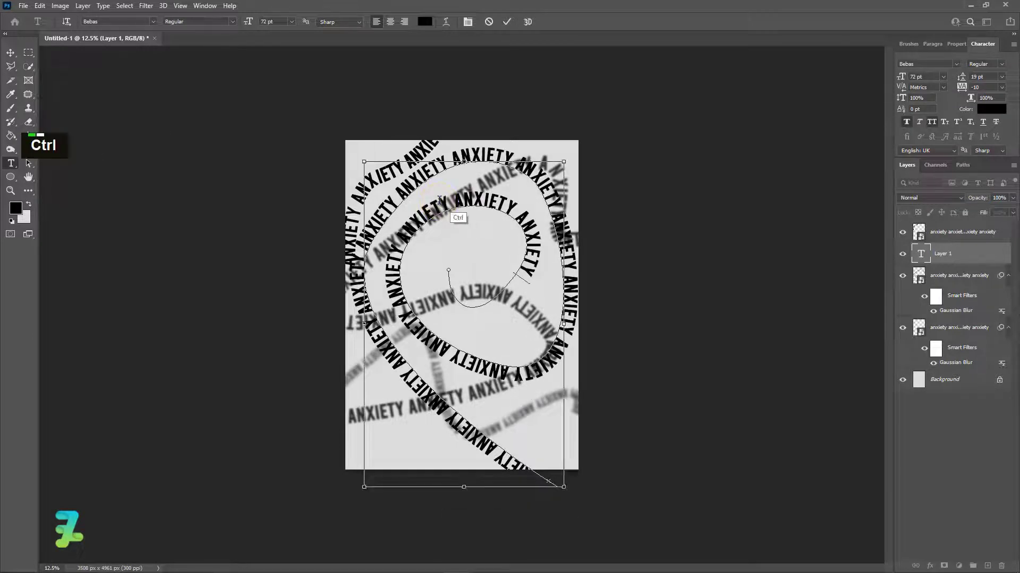
pyautogui.write('ANXIETY')
# Set the font size of all the spiral text to 90 pt
pyautogui.click(266, 22)
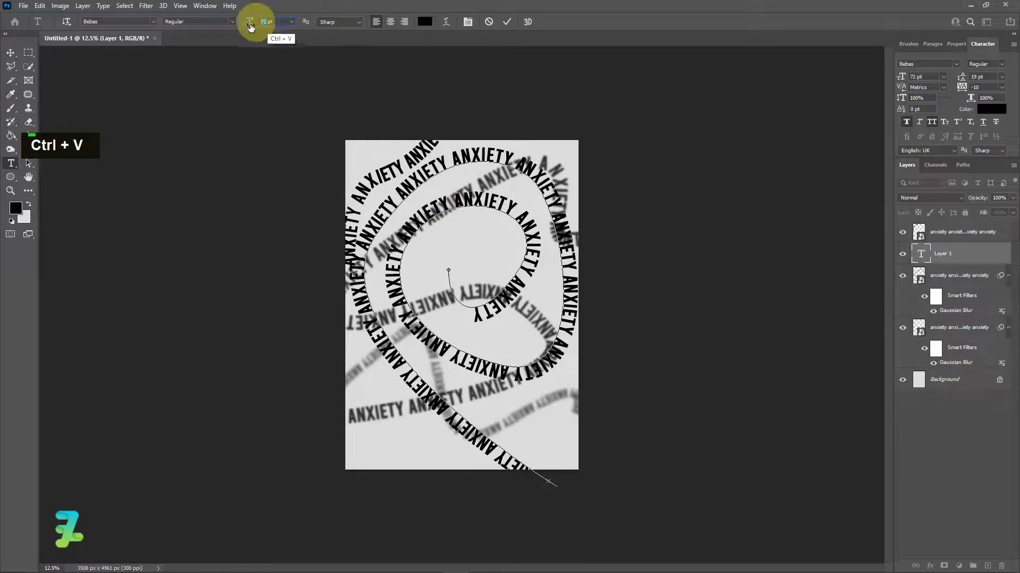
pyautogui.write('90')
pyautogui.press('Return')
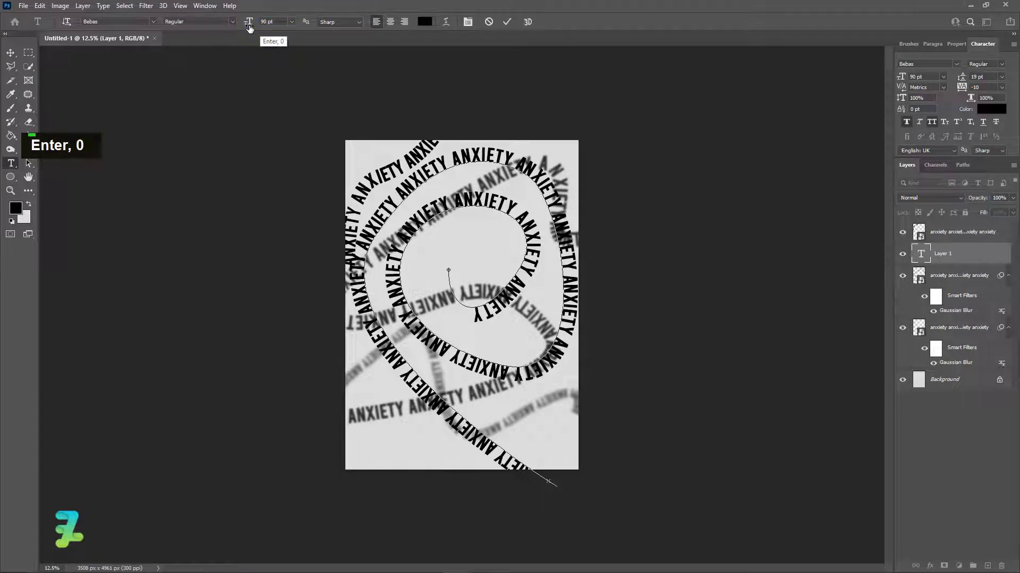
pyautogui.click(352, 207)
pyautogui.hotkey('ctrl', 'a')
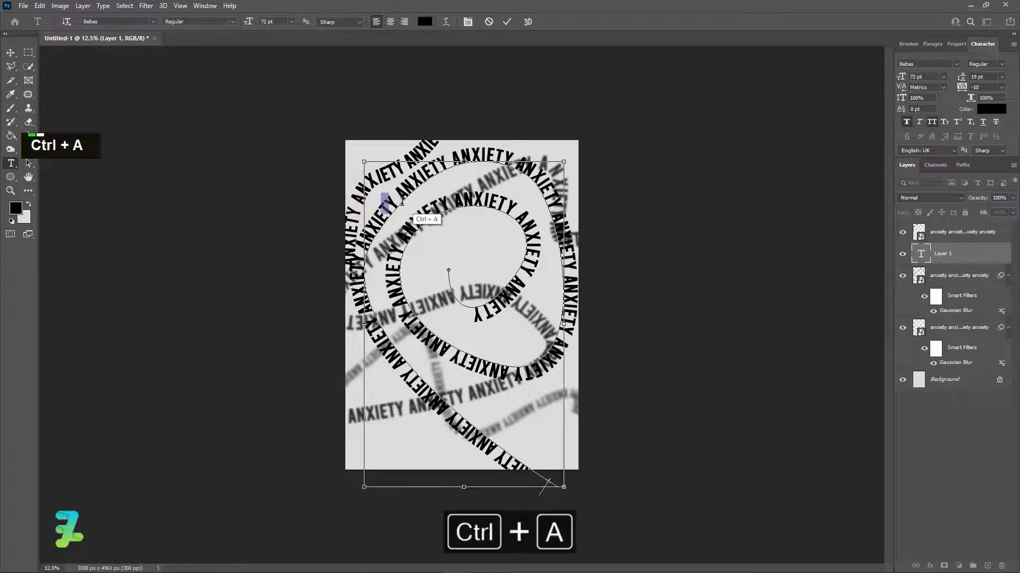
pyautogui.write('90')
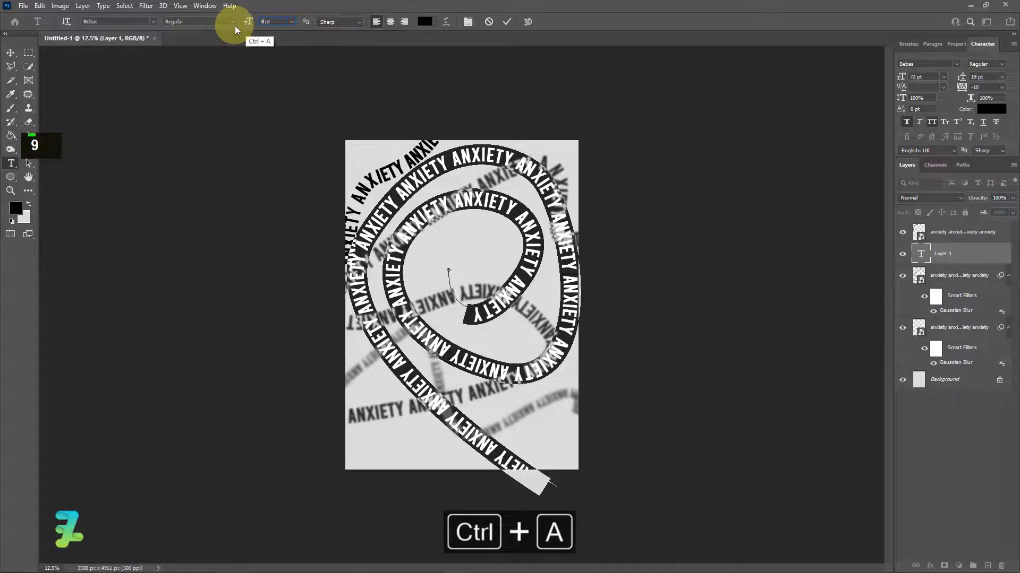
pyautogui.press('Return')
pyautogui.click(22, 53)
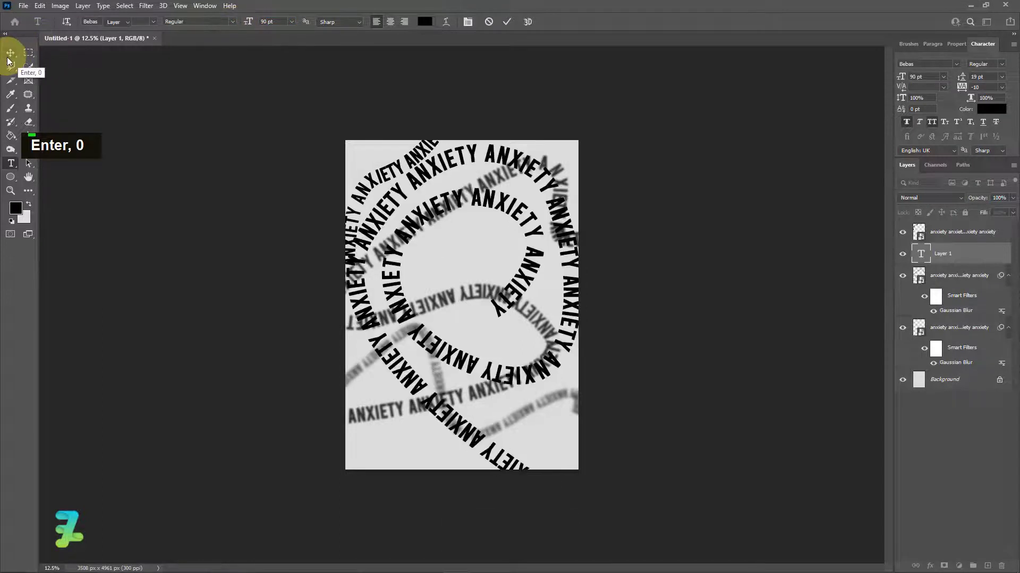
# Scale the spiral text to about 77% around its centre and move it slightly up and to the right on the poster
pyautogui.hotkey('ctrl', 't')
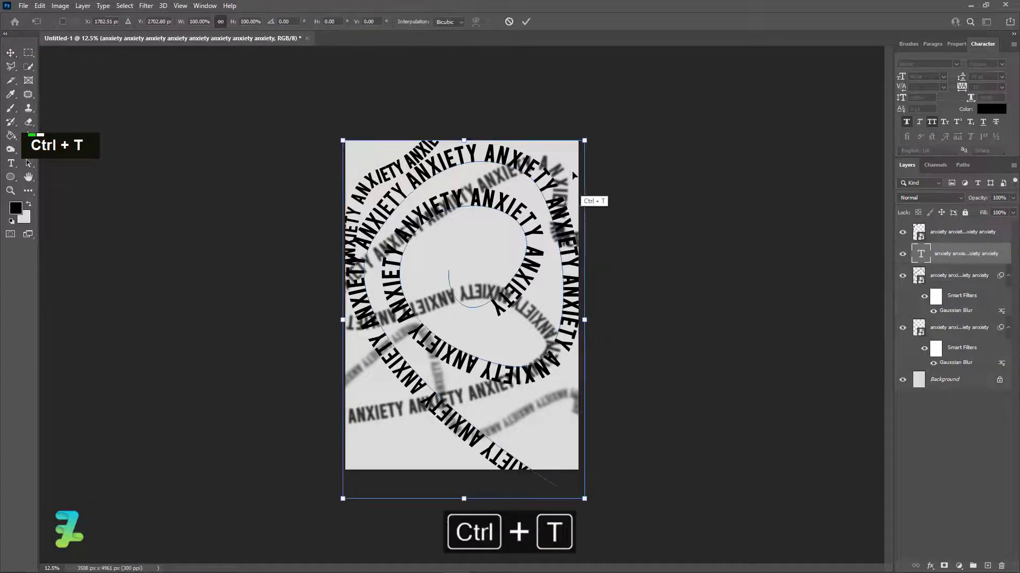
pyautogui.moveTo(564, 141); pyautogui.dragTo(552, 159)
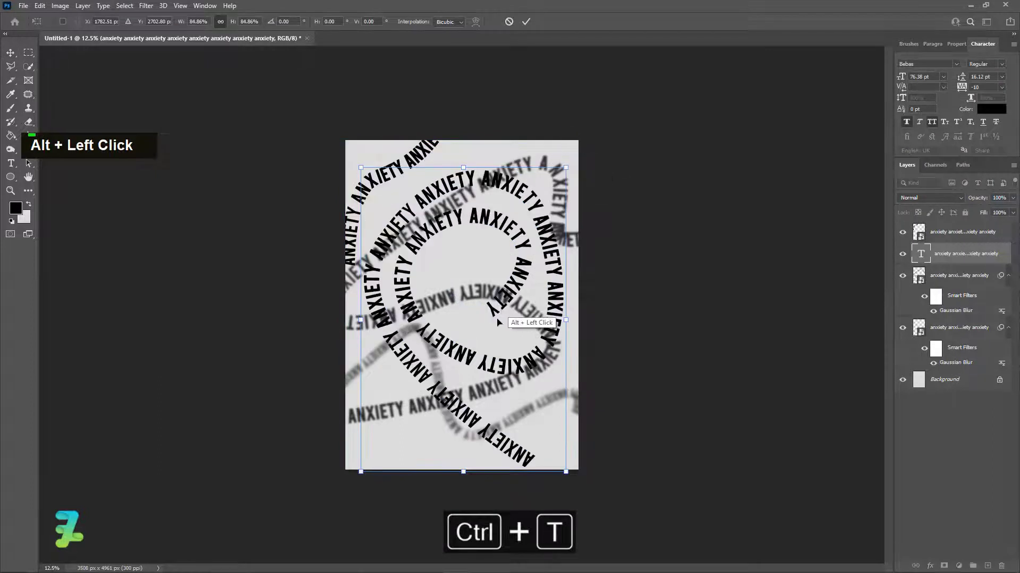
pyautogui.moveTo(494, 275)
pyautogui.mouseDown()
pyautogui.moveTo(512, 282)
pyautogui.moveTo(501, 277)
pyautogui.mouseUp()
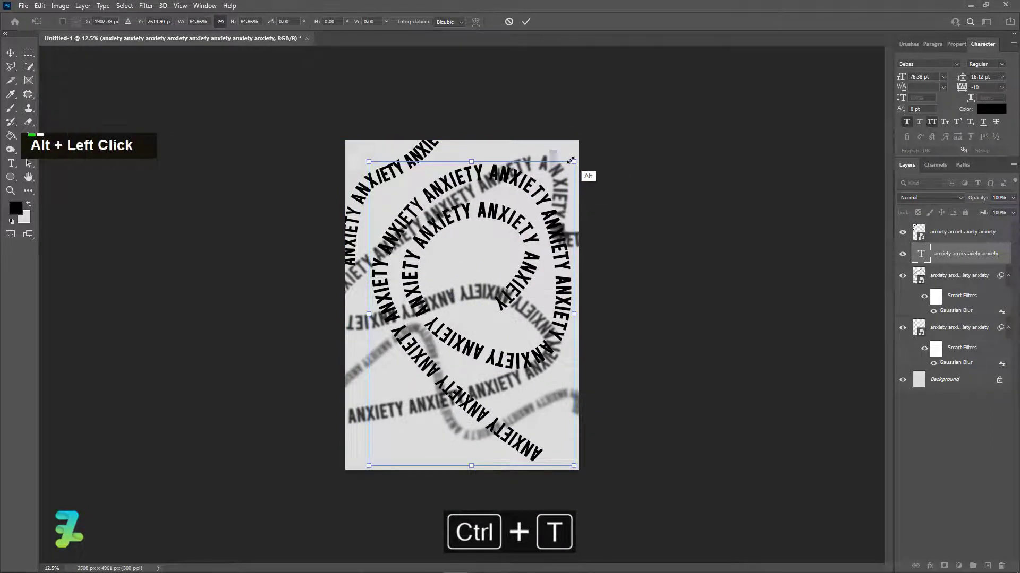
pyautogui.moveTo(551, 163); pyautogui.dragTo(545, 180)
pyautogui.rightClick(464, 269)
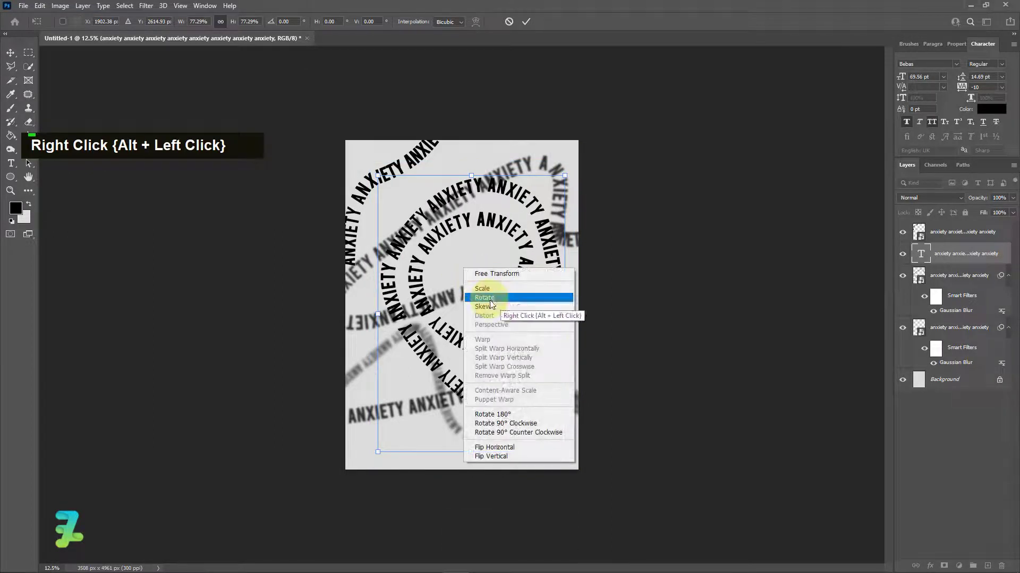
pyautogui.click(21, 55)
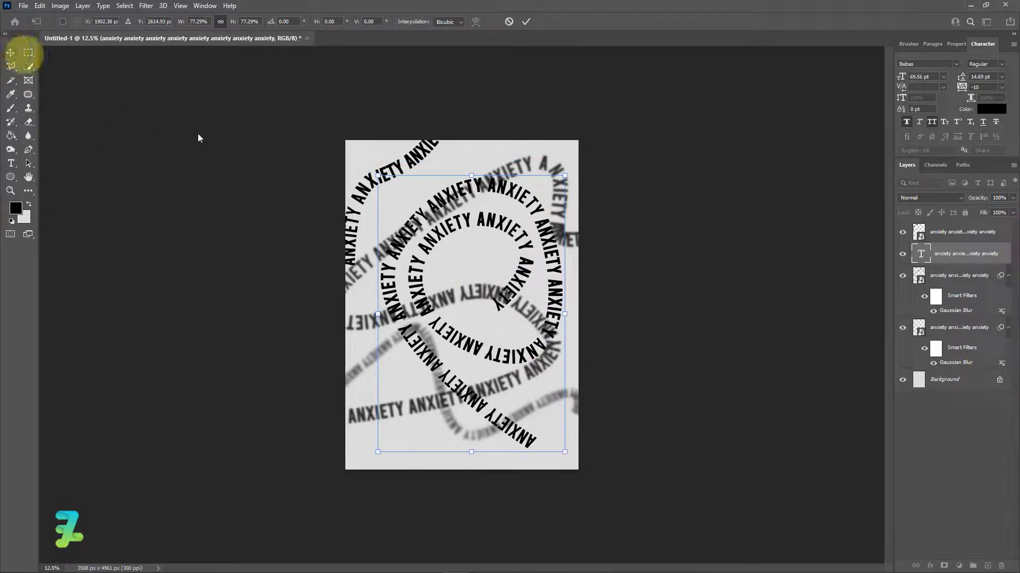
# Convert the spiral text to a smart object, stretch its right side with a Perspective transform to about 208% height, and move it slightly down
pyautogui.rightClick(989, 263)
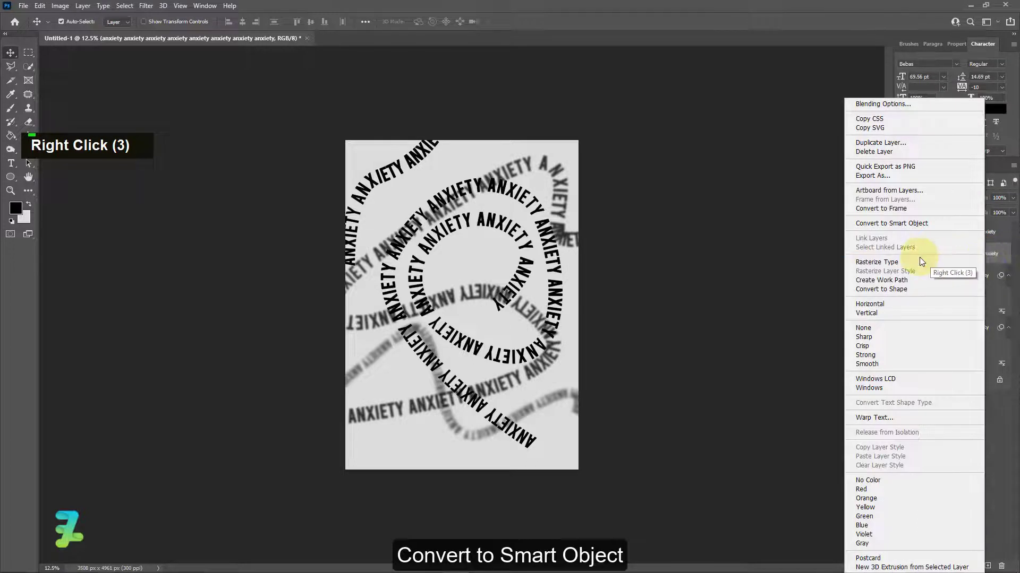
pyautogui.click(903, 223)
pyautogui.hotkey('ctrl', 't')
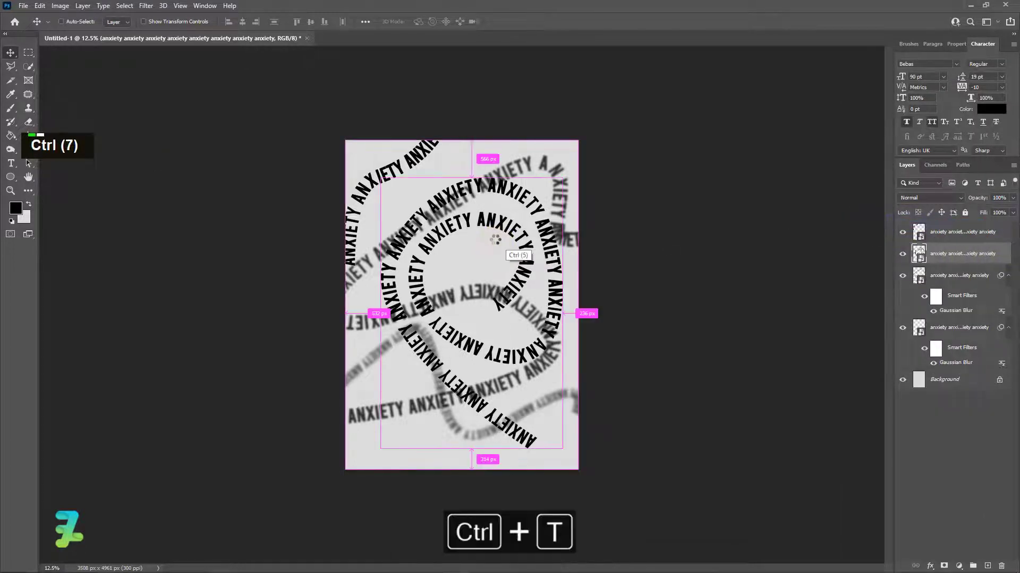
pyautogui.rightClick(501, 225)
pyautogui.click(528, 282)
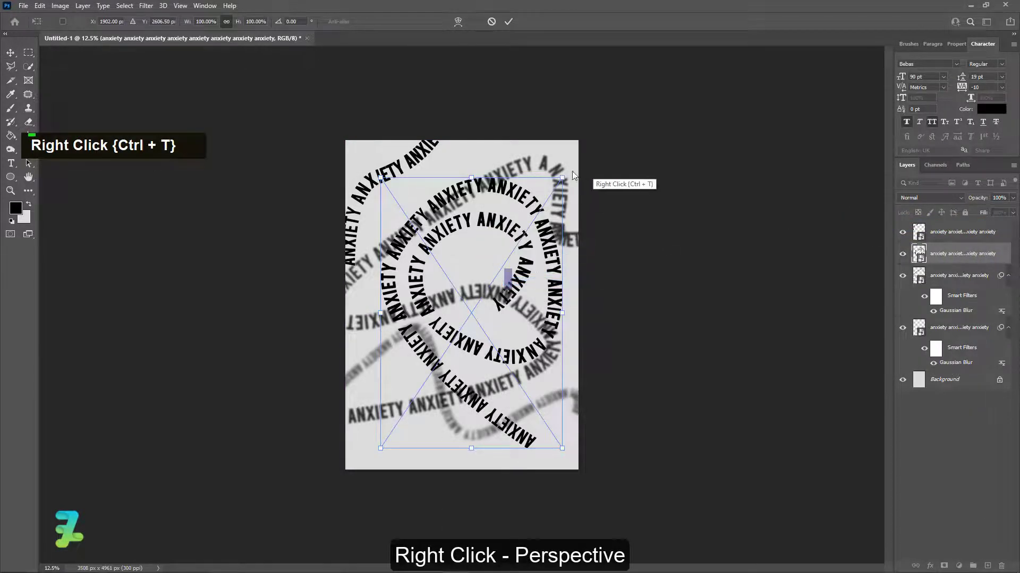
pyautogui.moveTo(562, 178); pyautogui.dragTo(691, 35)
pyautogui.hotkey('ctrl', 'z')
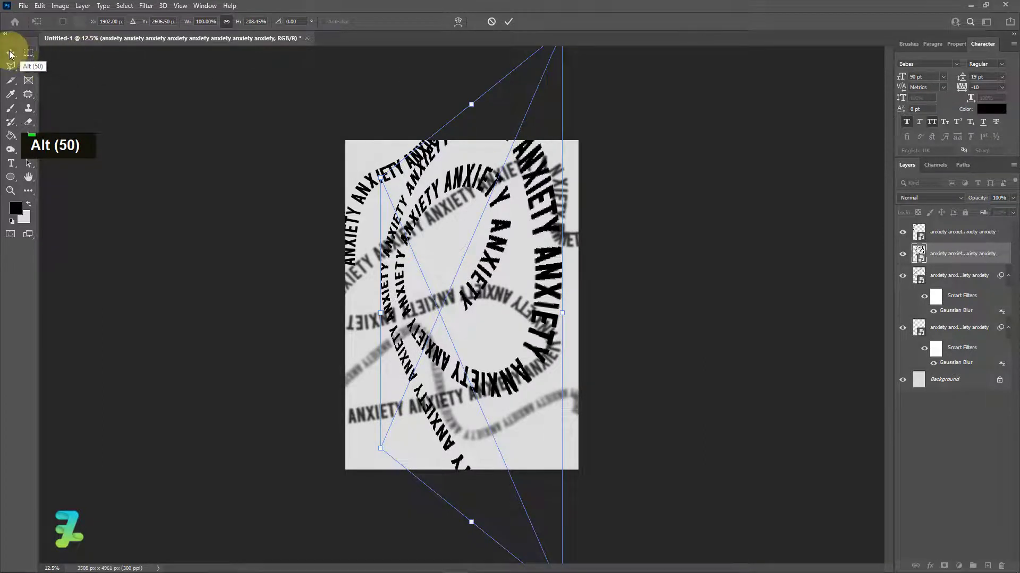
pyautogui.doubleClick(446, 228)
pyautogui.moveTo(547, 279); pyautogui.dragTo(551, 304)
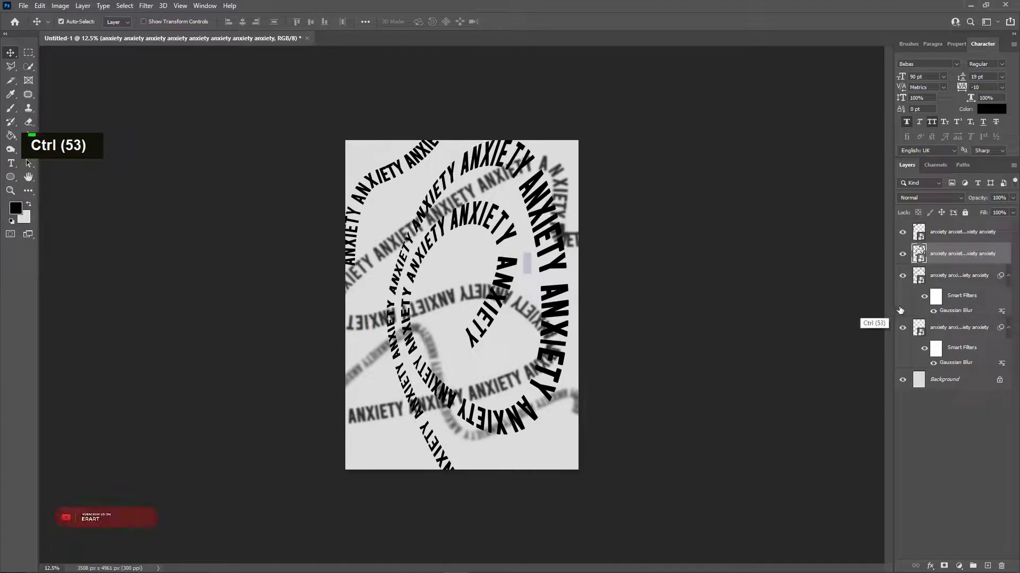
# Set the opacity of the large blurred ANXIETY strand directly below the spiral layer to 40%
pyautogui.doubleClick(918, 254)
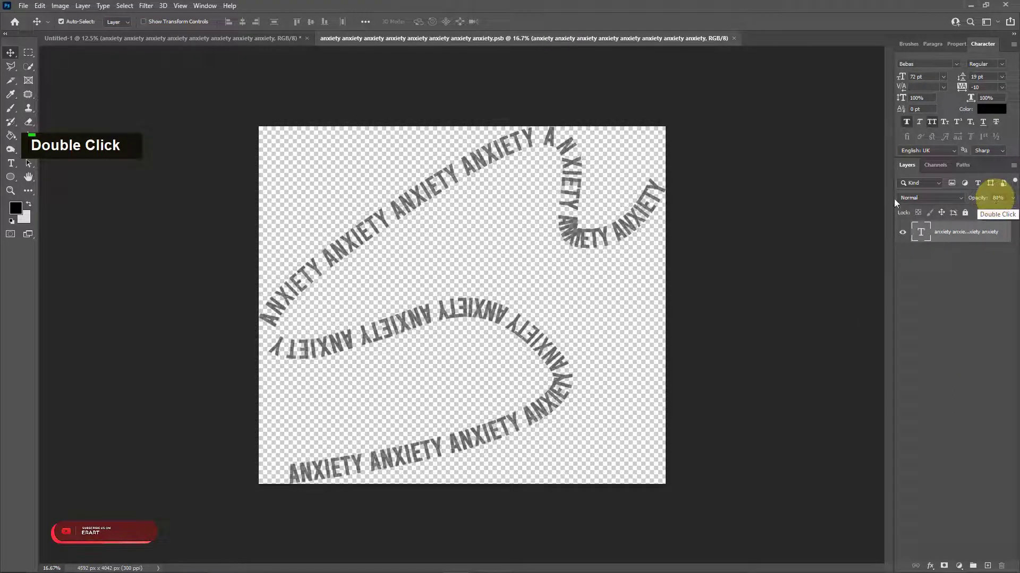
pyautogui.click(735, 39)
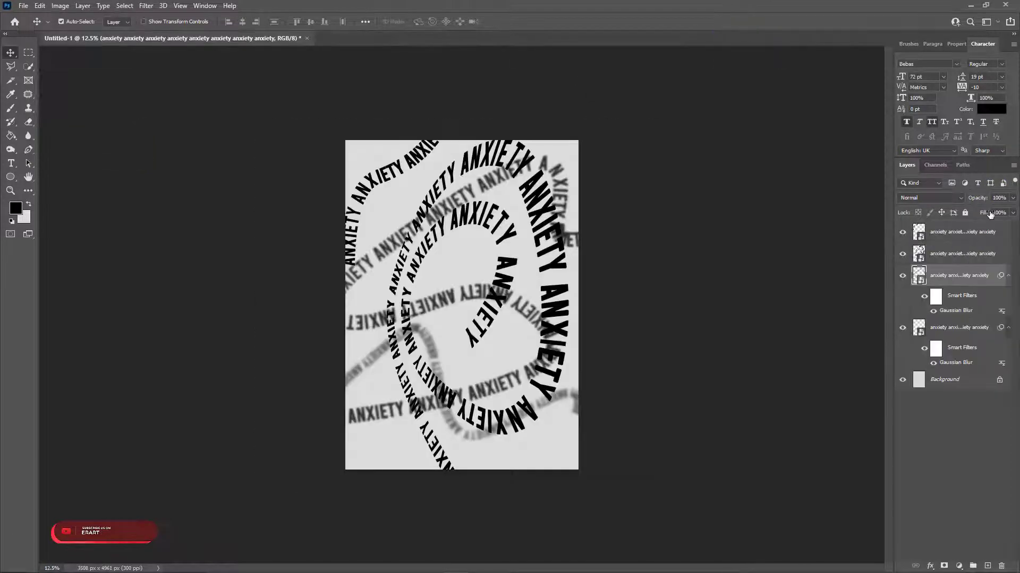
pyautogui.click(999, 198)
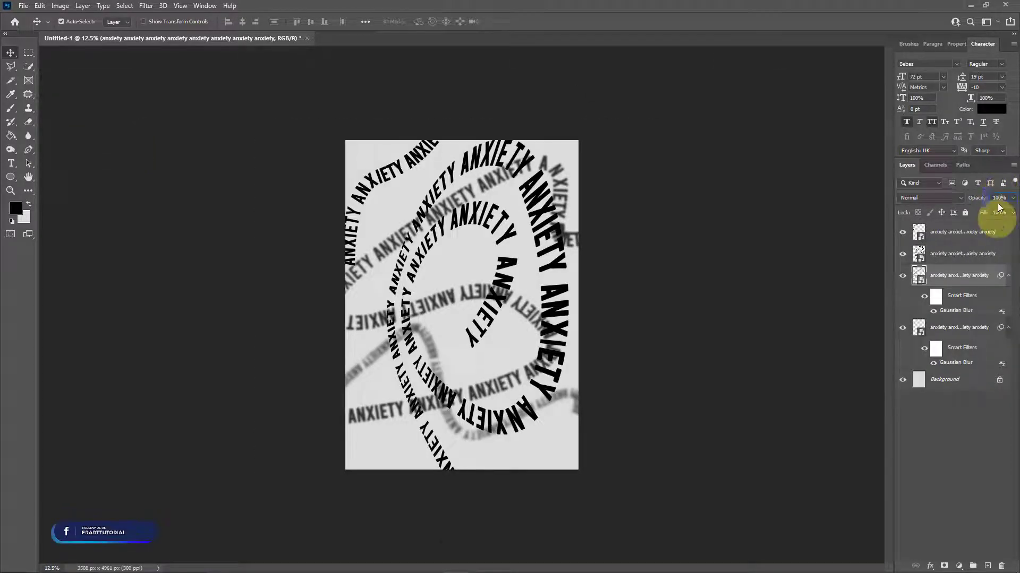
pyautogui.write('4')
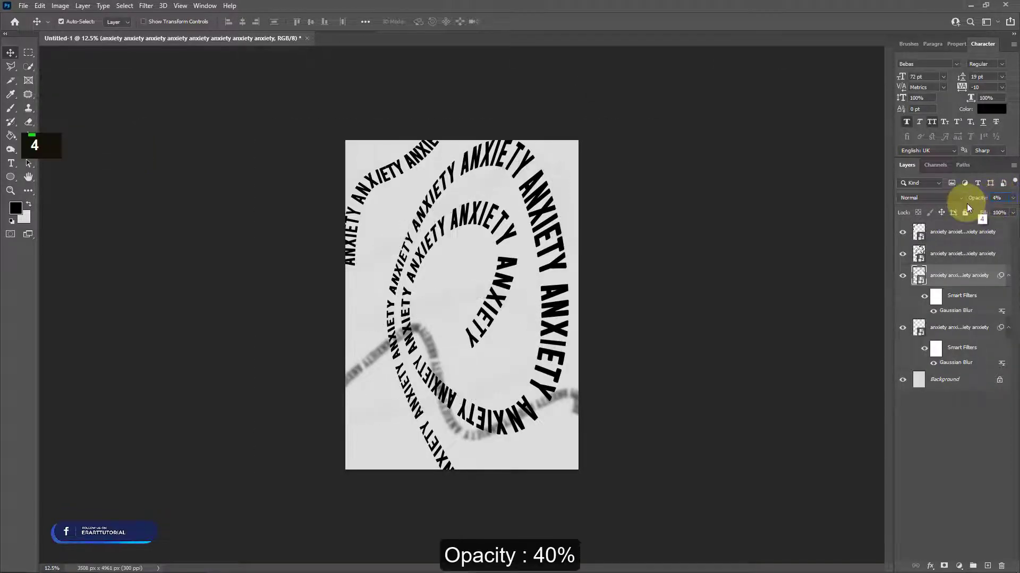
pyautogui.write('0')
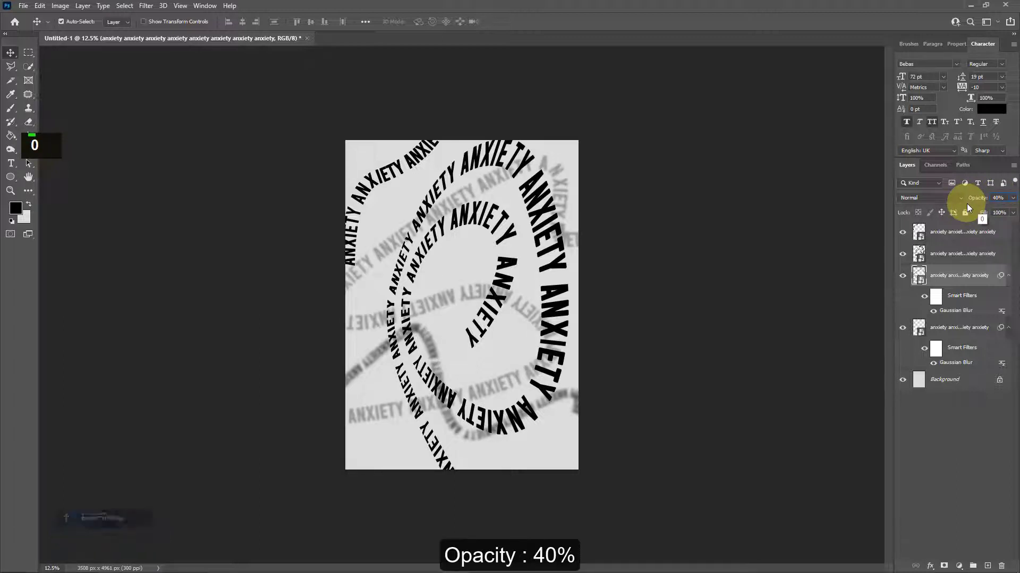
# Set the opacity of the lowest blurred ANXIETY strand, just above the background, to 20%
pyautogui.doubleClick(961, 322)
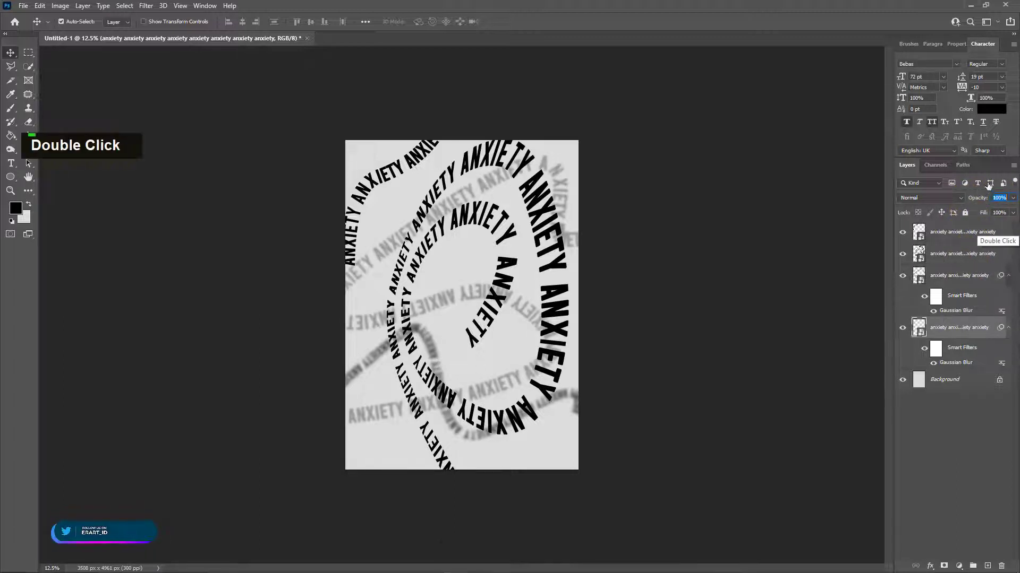
pyautogui.click(974, 354)
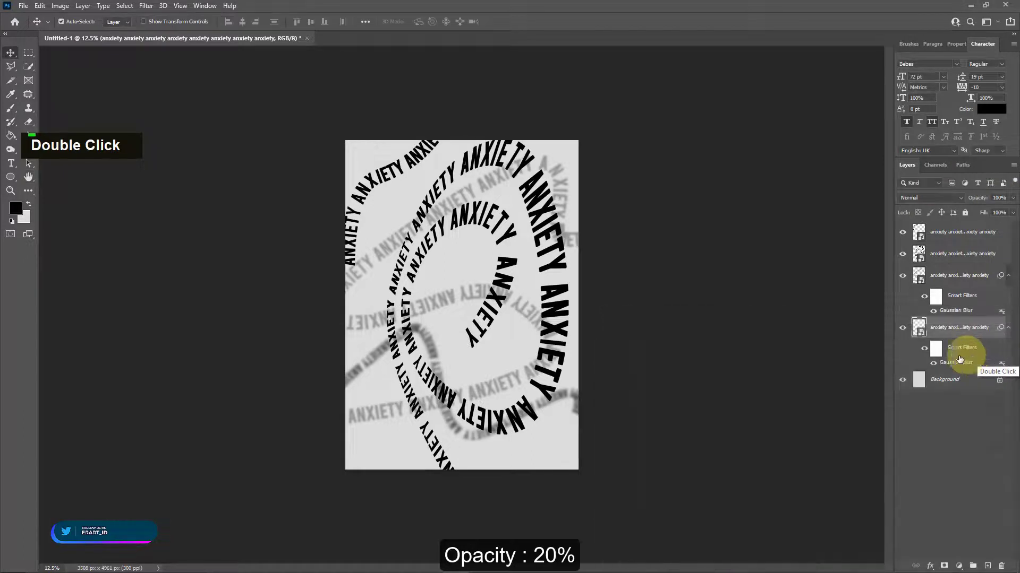
pyautogui.press('2')
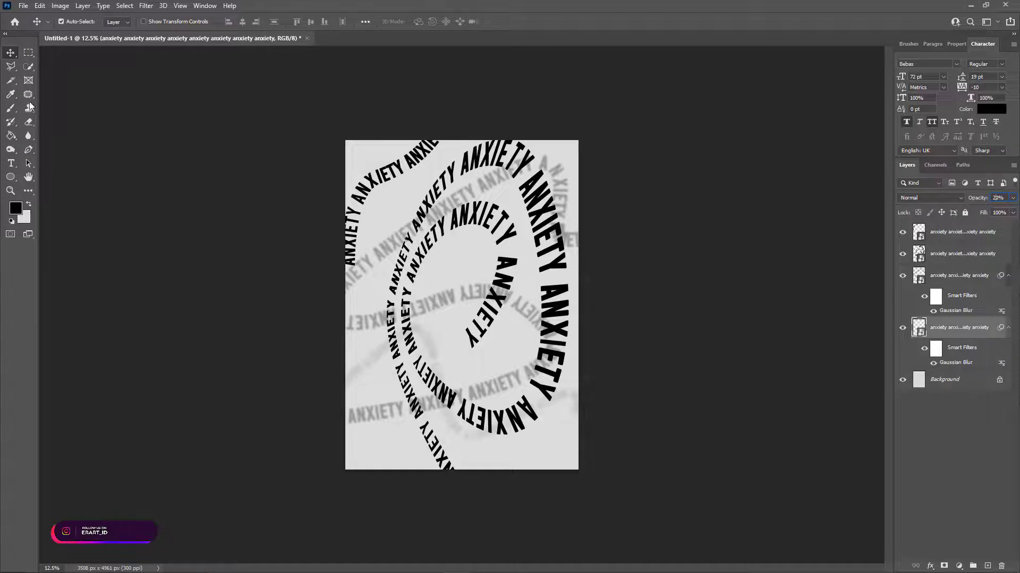
# Widen the perspective spiral to about 116% and reposition it so its large letters run along the poster's right edge
pyautogui.moveTo(558, 312); pyautogui.dragTo(568, 316)
pyautogui.hotkey('ctrl', 't')
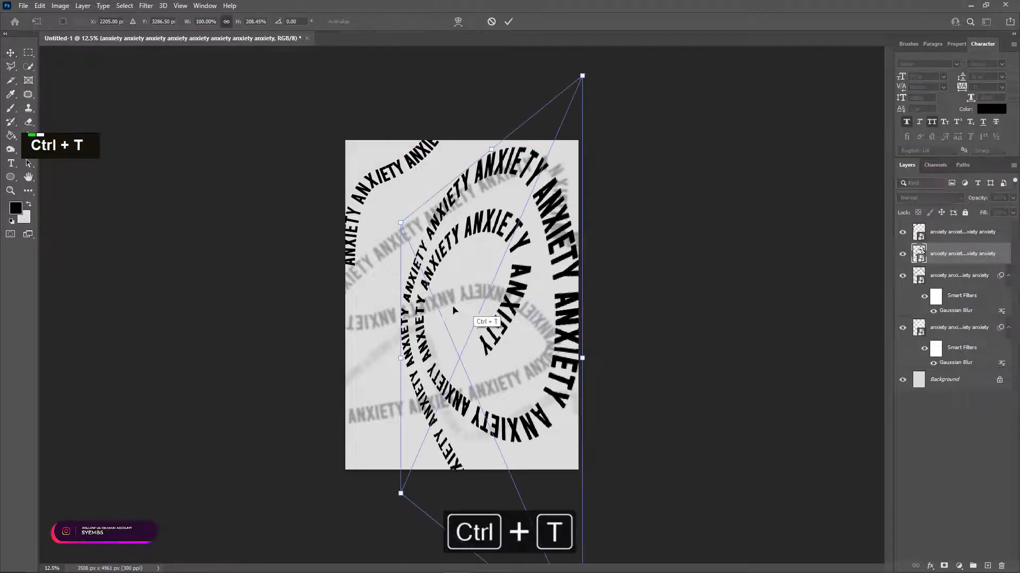
pyautogui.moveTo(401, 358); pyautogui.dragTo(372, 358)
pyautogui.click(10, 53)
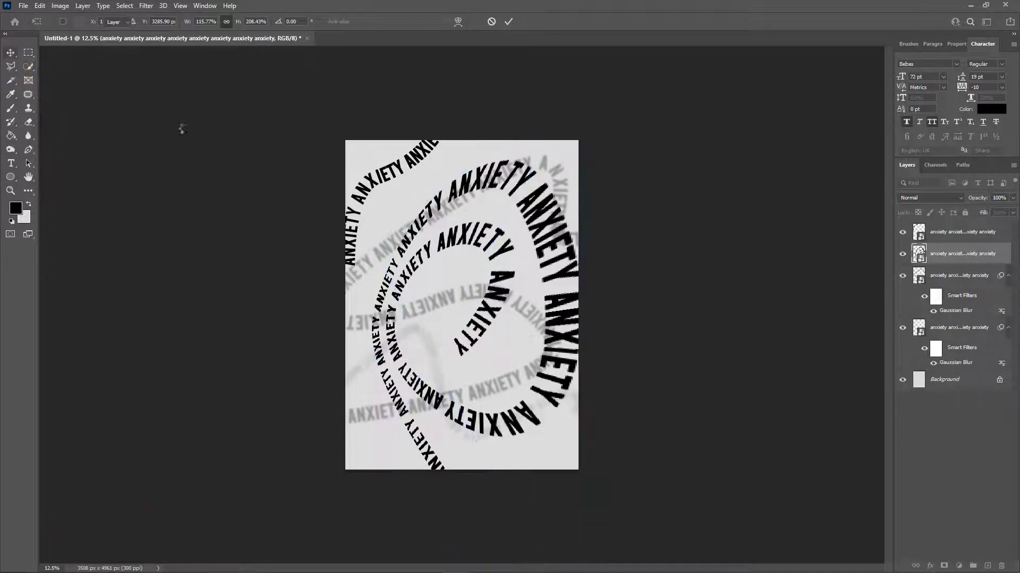
pyautogui.moveTo(562, 310)
pyautogui.mouseDown()
pyautogui.moveTo(561, 297)
pyautogui.moveTo(568, 317)
pyautogui.mouseUp()
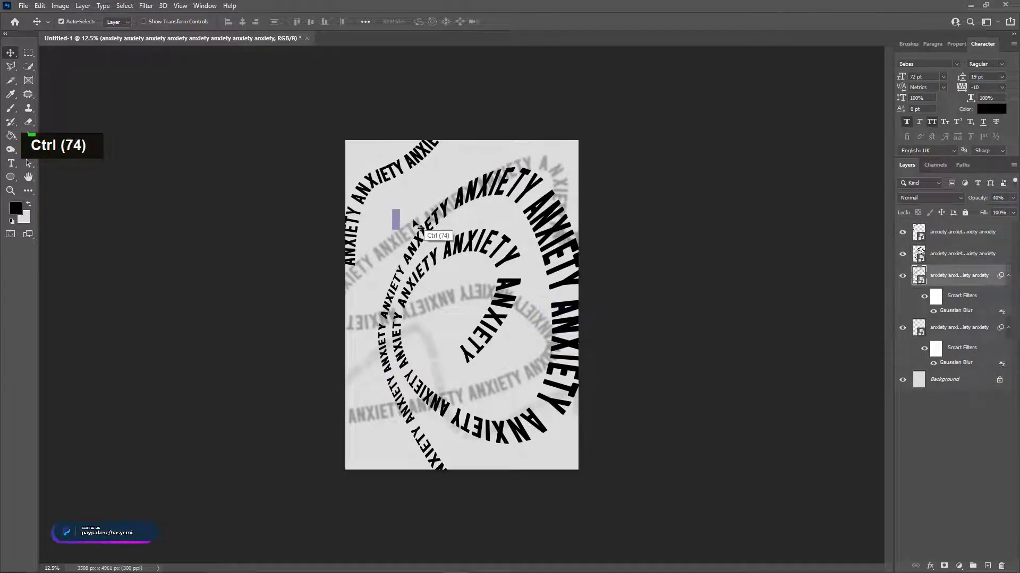
# Move the 40% opacity ANXIETY strand slightly up and the 20% opacity wavy strand slightly down
pyautogui.moveTo(414, 226); pyautogui.dragTo(412, 201)
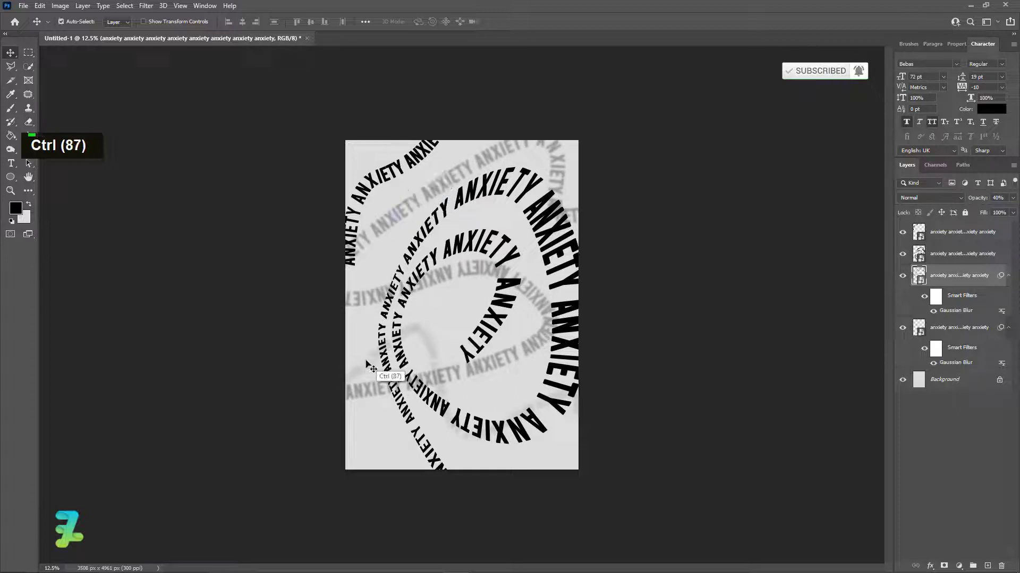
pyautogui.moveTo(366, 365); pyautogui.dragTo(360, 397)
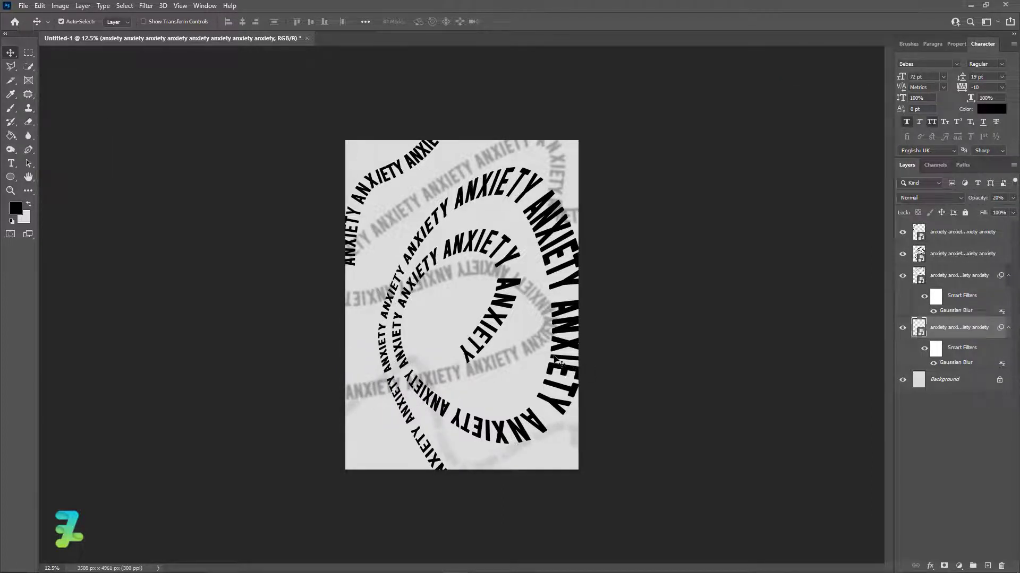
# Draw a black-filled circle about 814 px across inside the left part of the spiral, and add a new layer
pyautogui.click(10, 177)
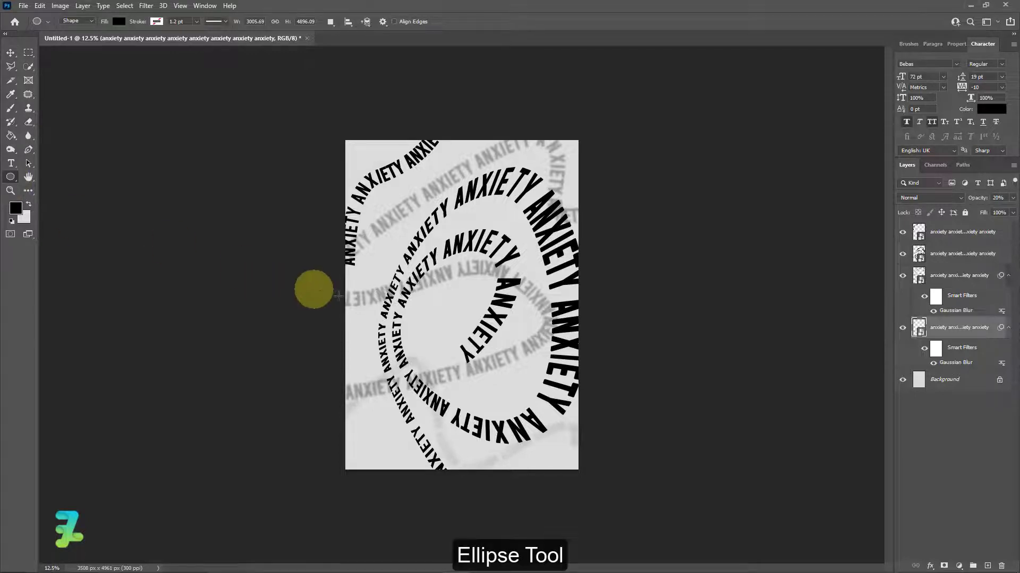
pyautogui.press('shift')
pyautogui.moveTo(436, 310); pyautogui.dragTo(463, 333)
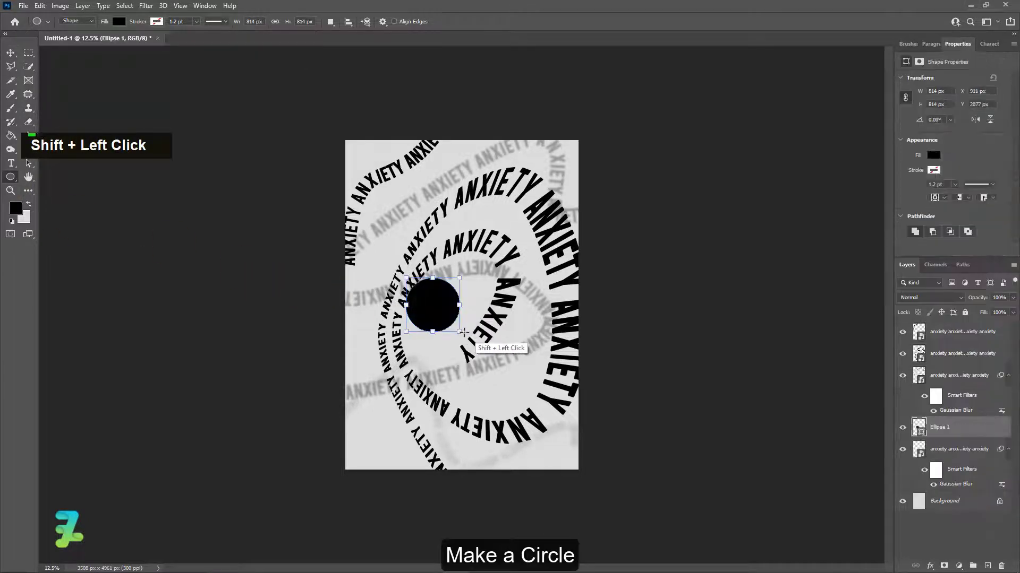
pyautogui.doubleClick(986, 566)
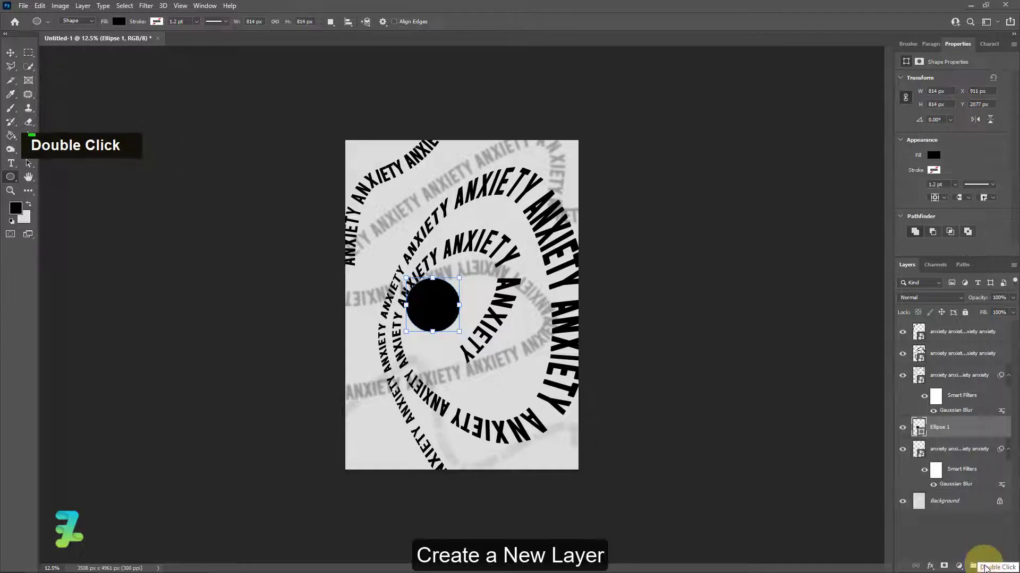
pyautogui.click(987, 565)
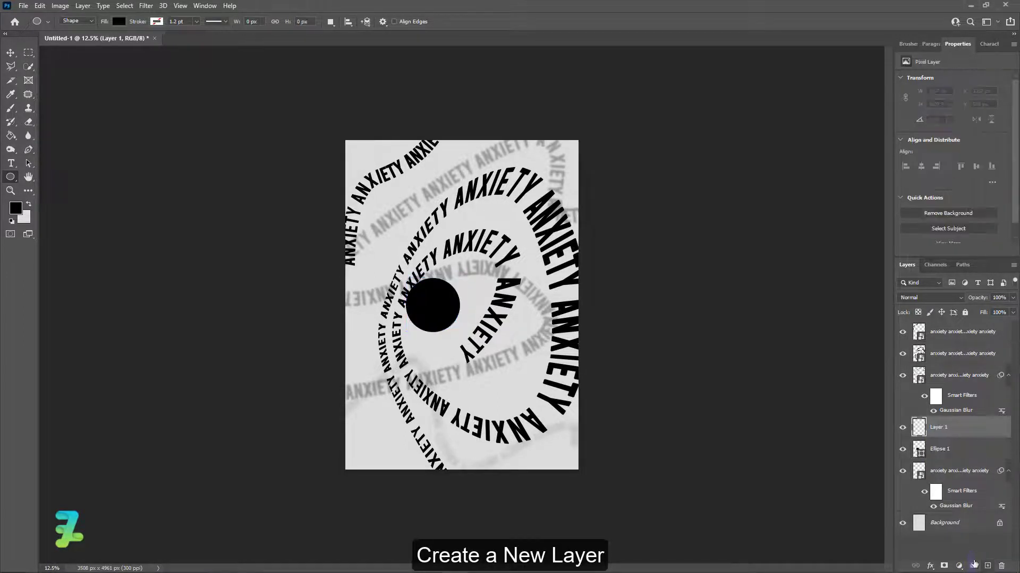
pyautogui.doubleClick(10, 163)
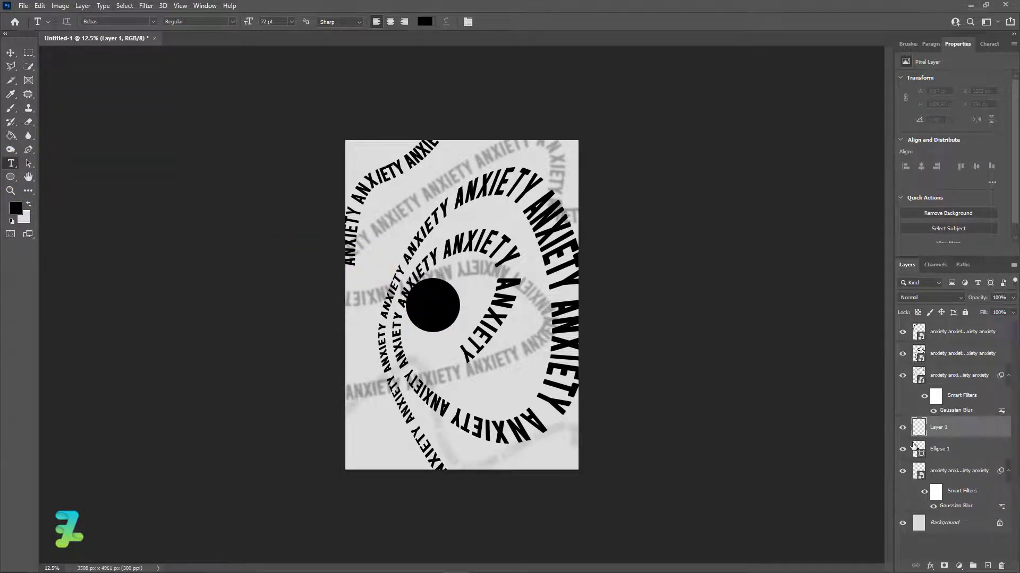
pyautogui.hotkey('ctrl', 'z')
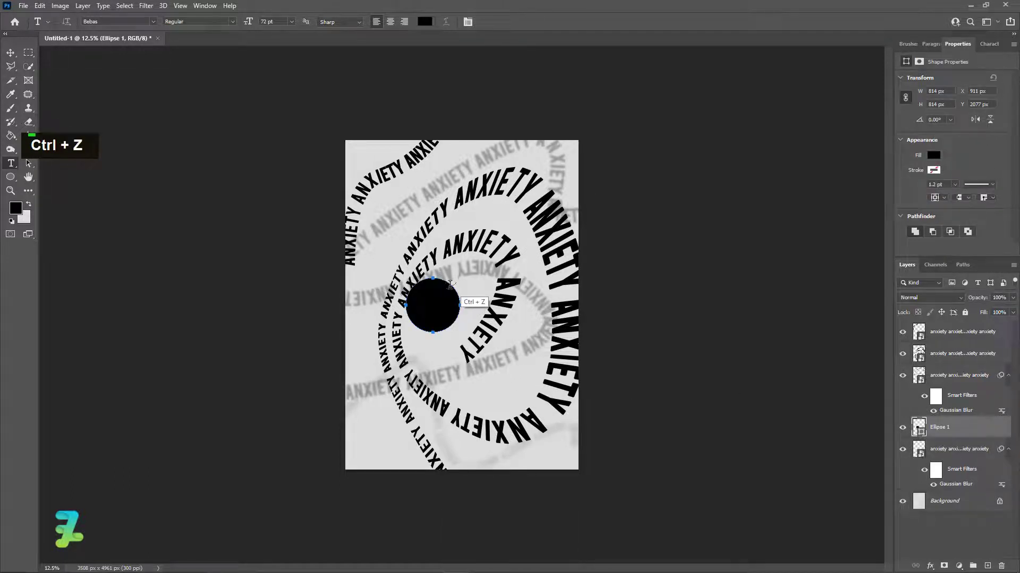
# Enter the repeated word ANXIETY as text along the black circle's edge and set its size to 24 pt
pyautogui.click(445, 285)
pyautogui.write('ANXIETY ANXIETY ANXIETY')
pyautogui.hotkey('ctrl', 'a')
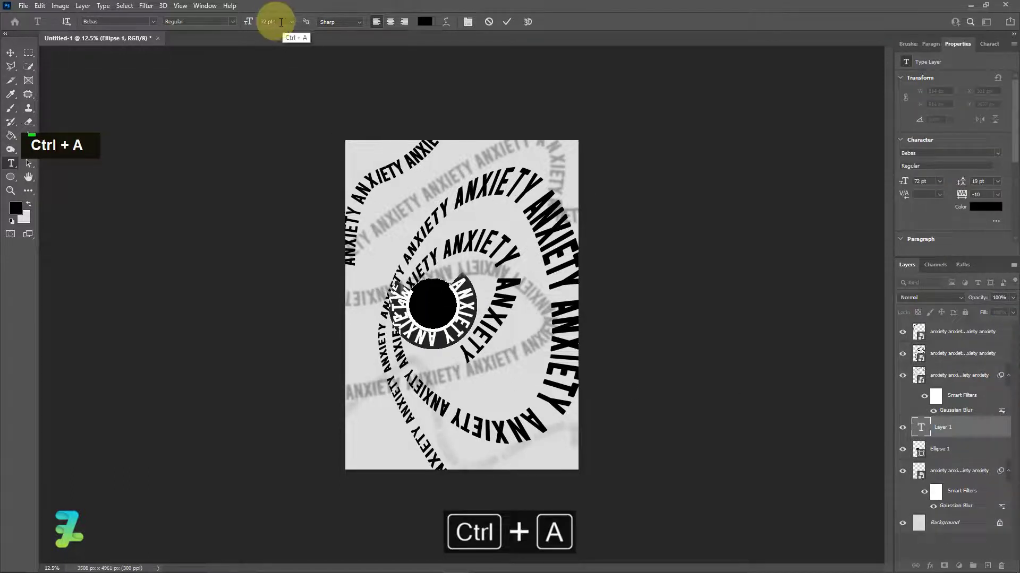
pyautogui.click(292, 21)
pyautogui.click(289, 115)
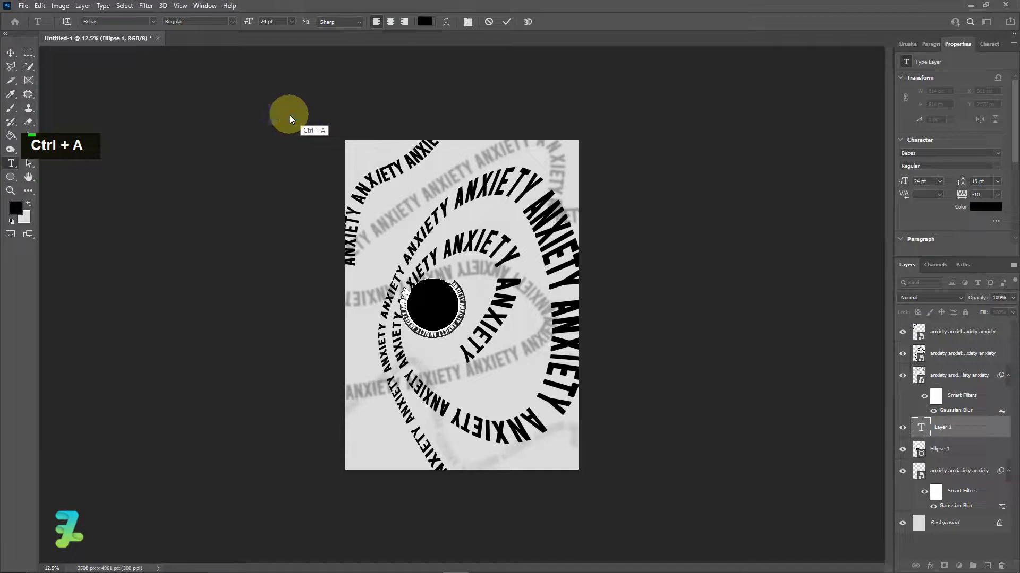
# Paste more ANXIETY repeats at the end of the circular text and set all of it to 15 pt
pyautogui.click(458, 257)
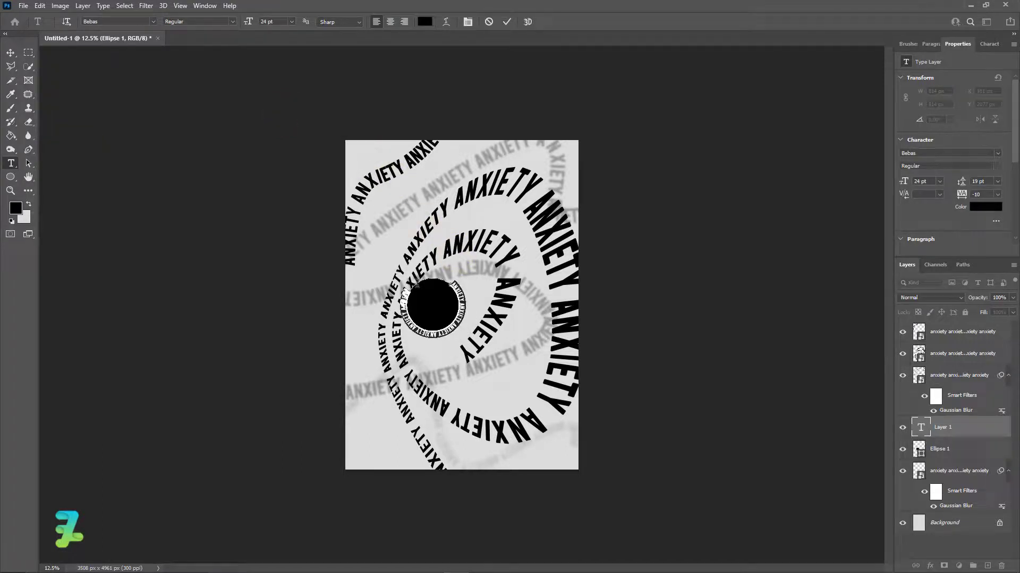
pyautogui.press('space')
pyautogui.hotkey('ctrl', 'v')
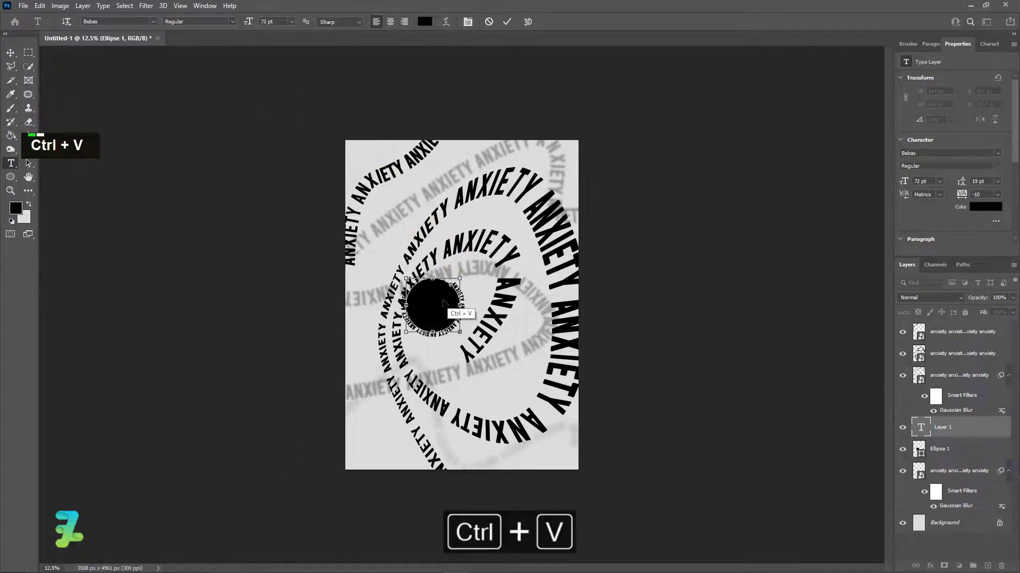
pyautogui.hotkey('ctrl', 'a')
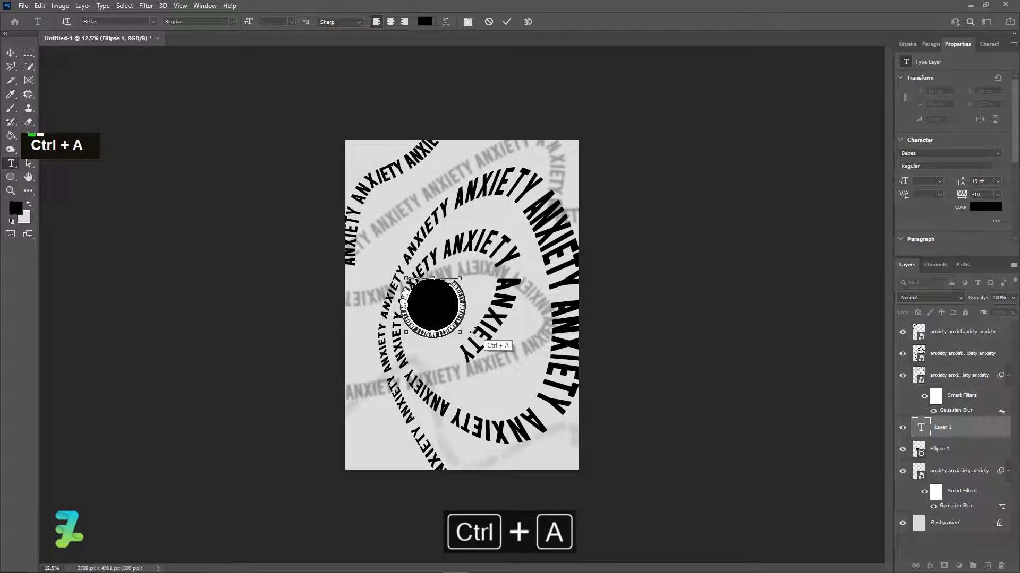
pyautogui.click(292, 22)
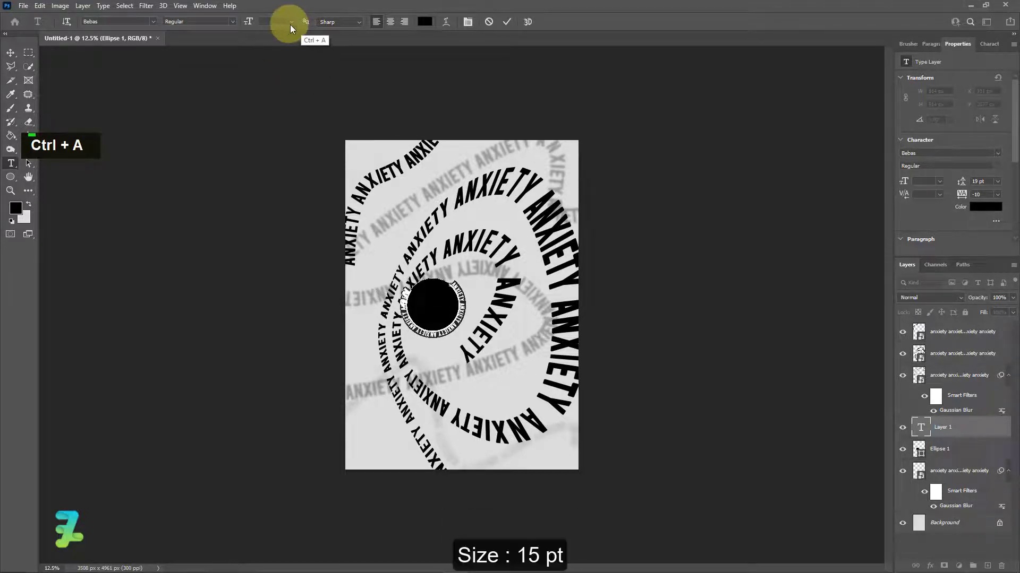
pyautogui.click(279, 163)
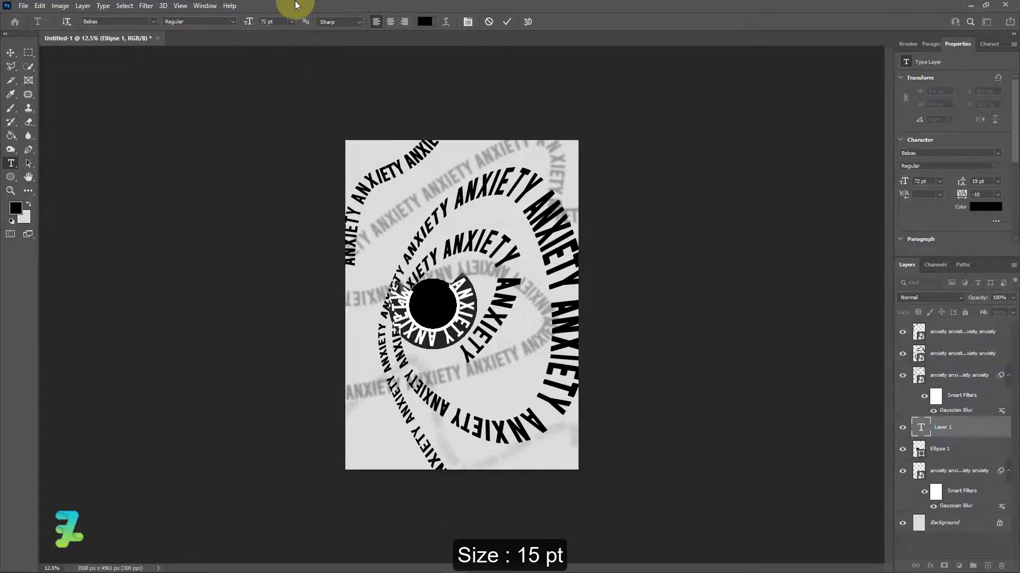
pyautogui.click(244, 23)
pyautogui.write('15')
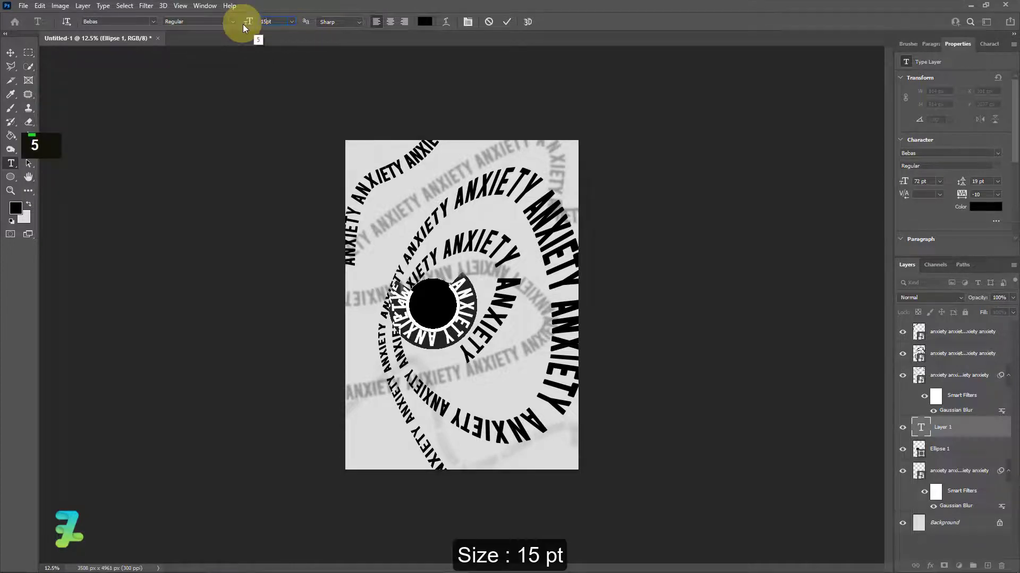
pyautogui.press('Return')
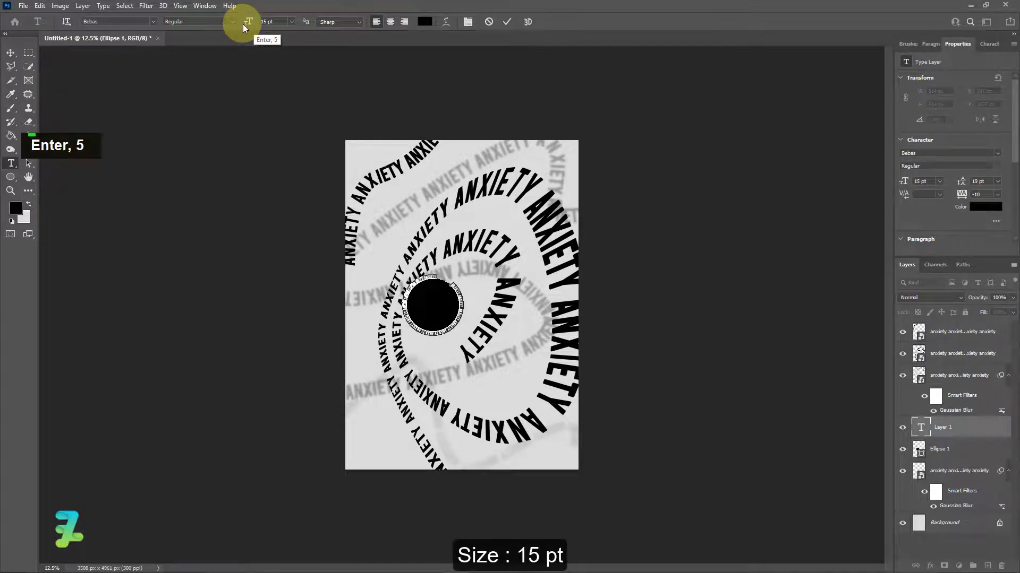
# Set the whole circular ANXIETY text to 22 pt so the words close the ring, and commit the text
pyautogui.hotkey('ctrl', '=')
pyautogui.hotkey('ctrl', '=')
pyautogui.hotkey('ctrl', '=')
pyautogui.hotkey('ctrl', '=')
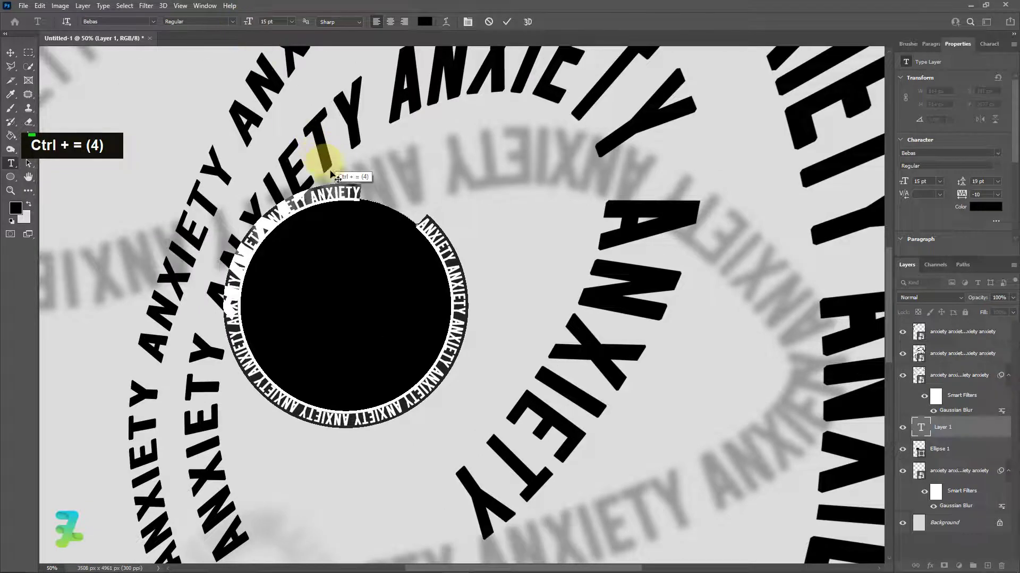
pyautogui.click(369, 194)
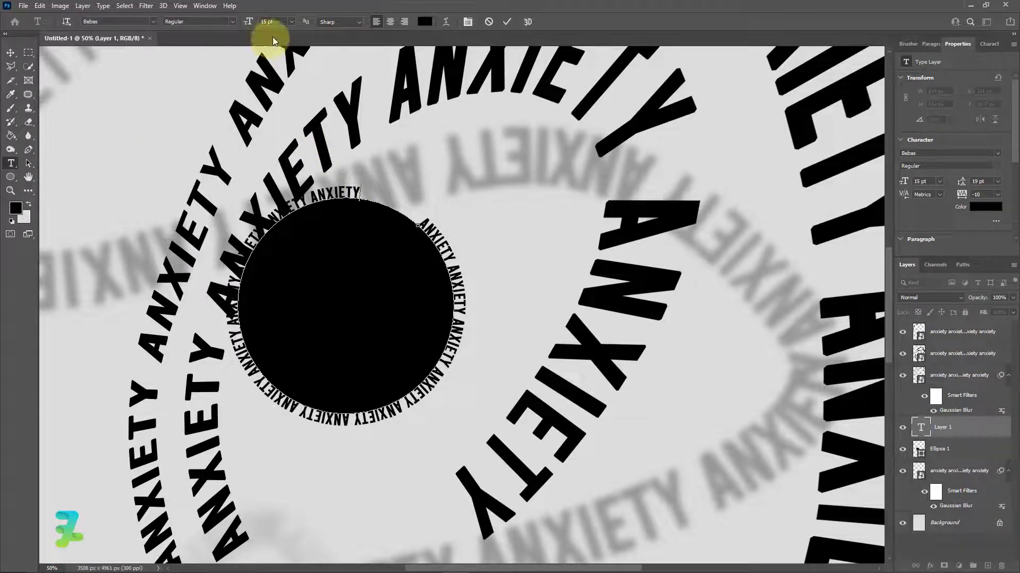
pyautogui.hotkey('ctrl', 'a')
pyautogui.moveTo(268, 22); pyautogui.dragTo(248, 23)
pyautogui.write('20')
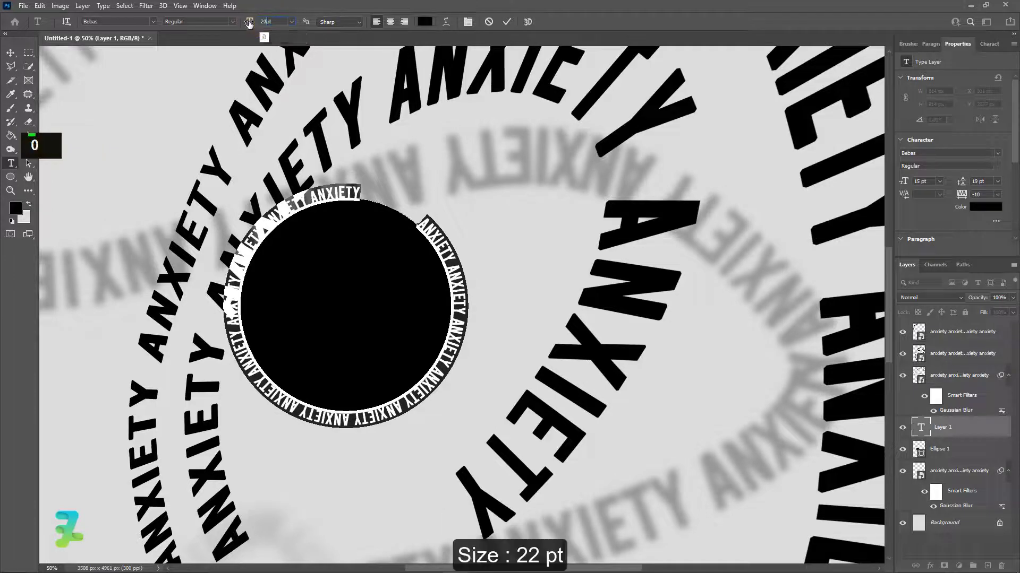
pyautogui.press('Return')
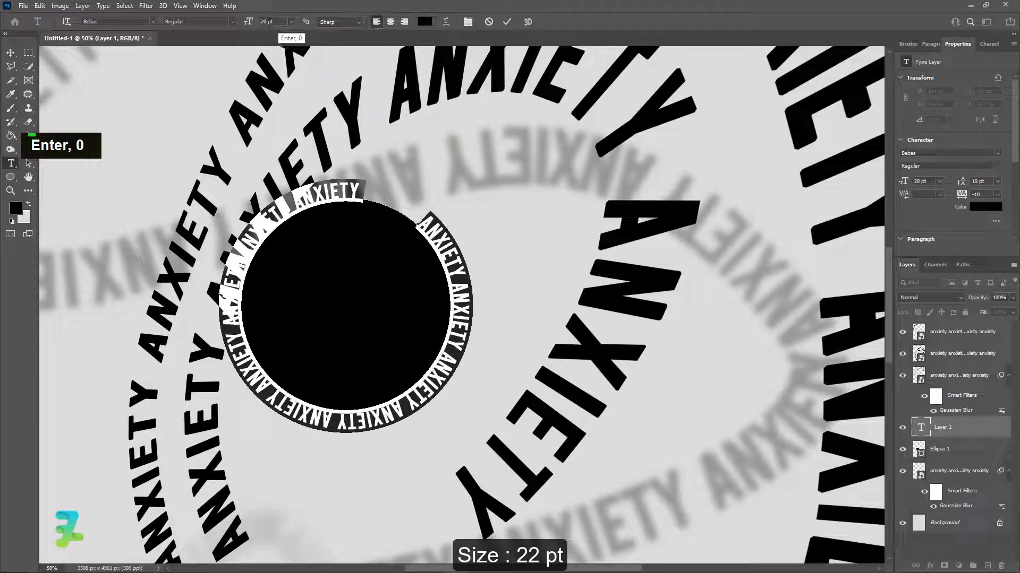
pyautogui.write('22')
pyautogui.press('Return')
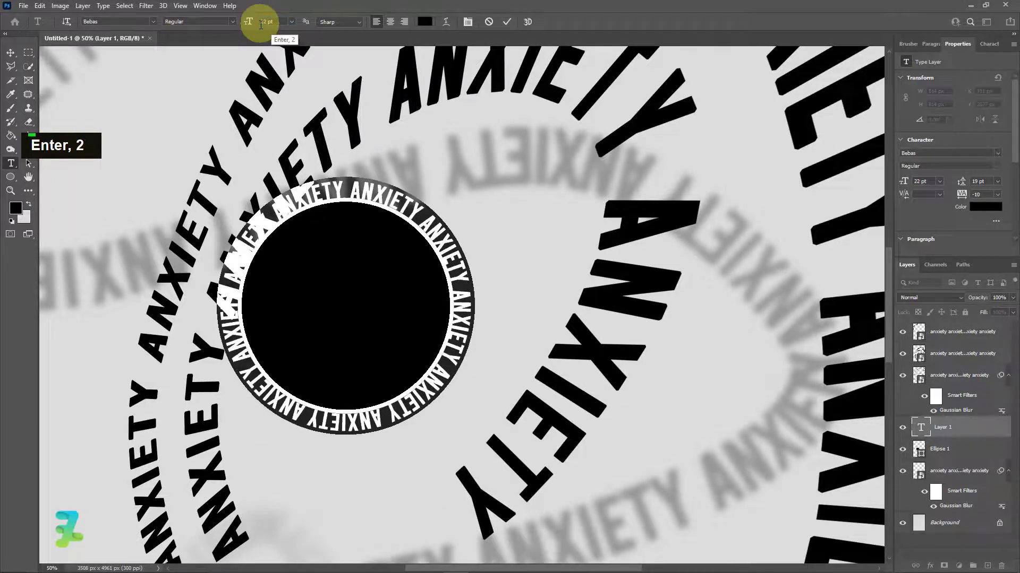
pyautogui.click(10, 66)
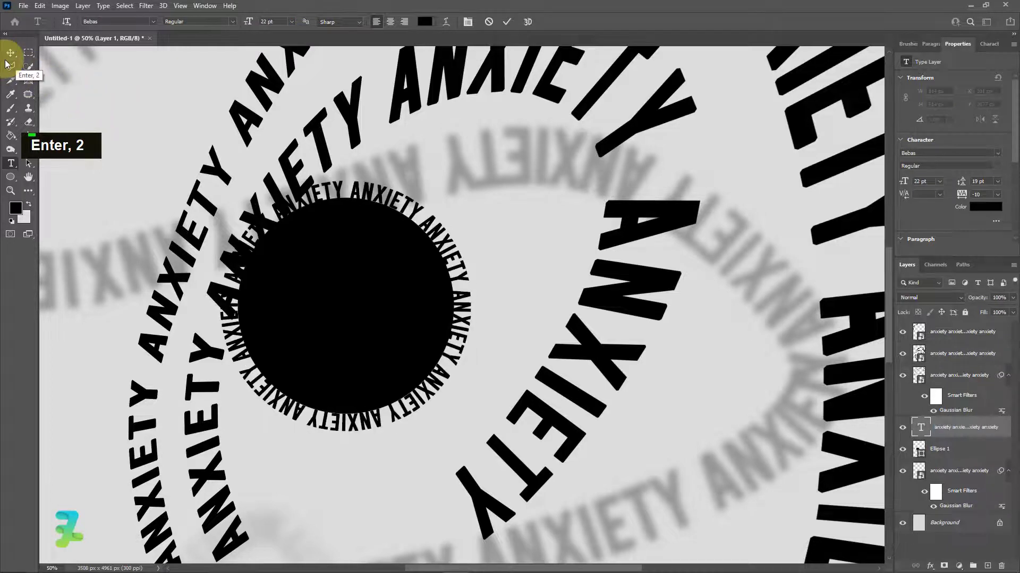
# Delete the black-filled circle inside the ring of ANXIETY text
pyautogui.doubleClick(915, 452)
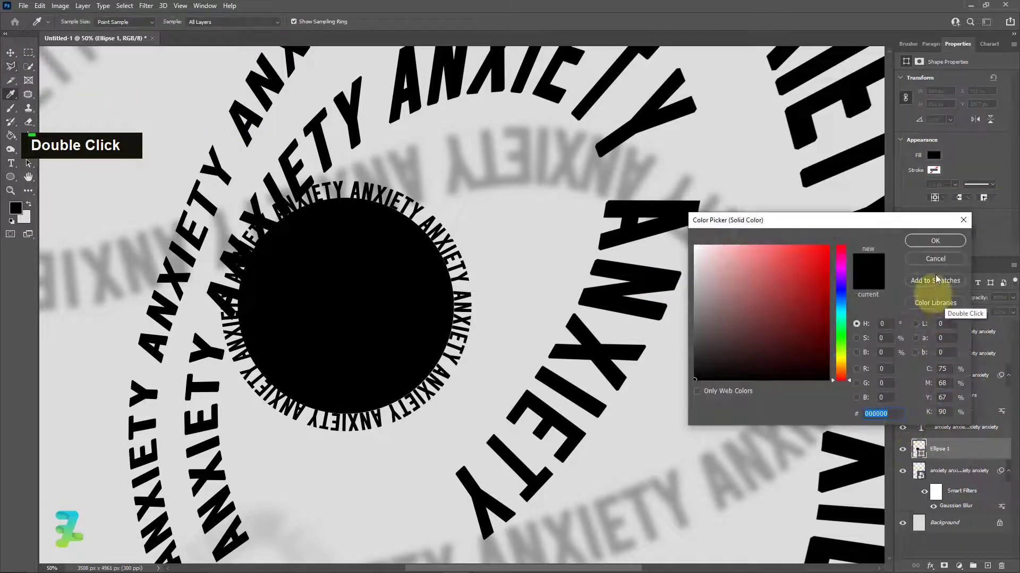
pyautogui.click(935, 258)
pyautogui.press('Delete')
# Convert the circular ANXIETY text layer to a smart object
pyautogui.doubleClick(922, 427)
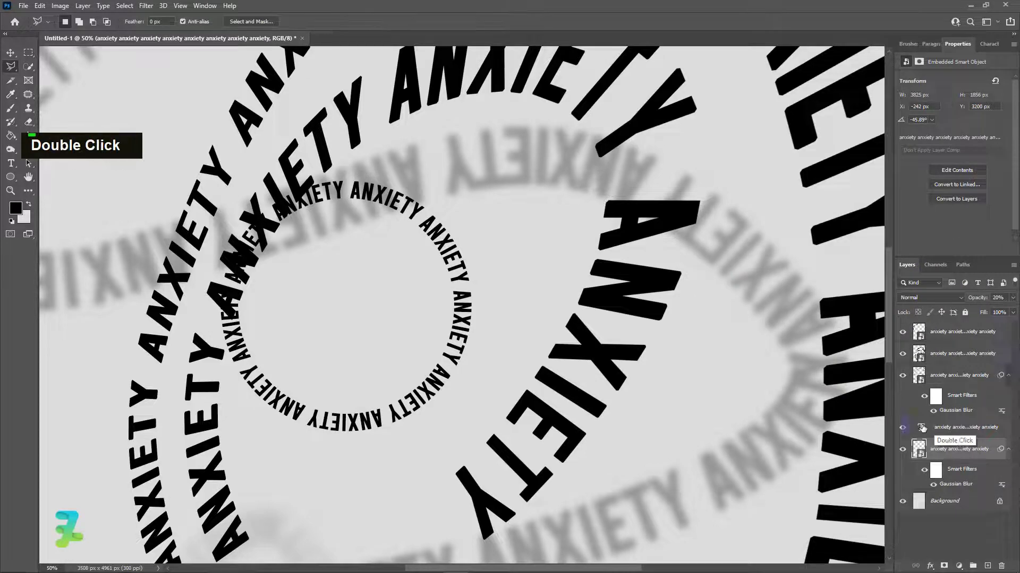
pyautogui.hotkey('ctrl', '0')
pyautogui.hotkey('ctrl', '0')
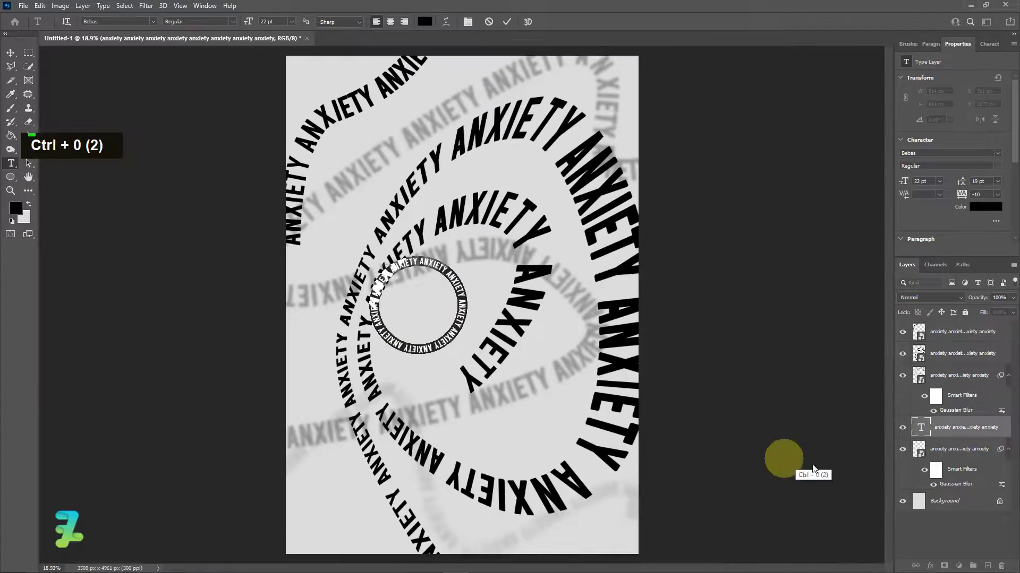
pyautogui.rightClick(1007, 429)
pyautogui.rightClick(1008, 430)
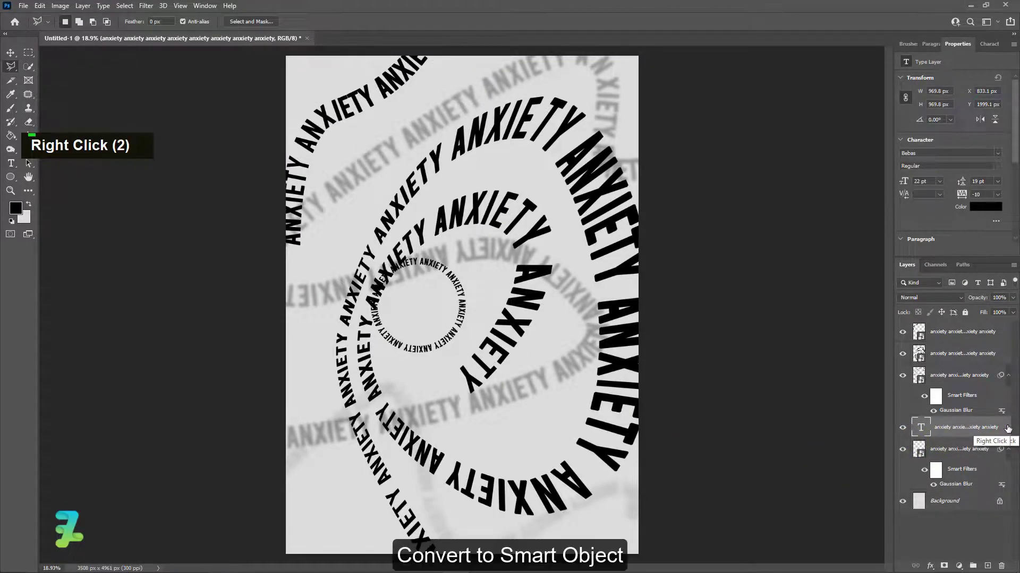
pyautogui.click(904, 223)
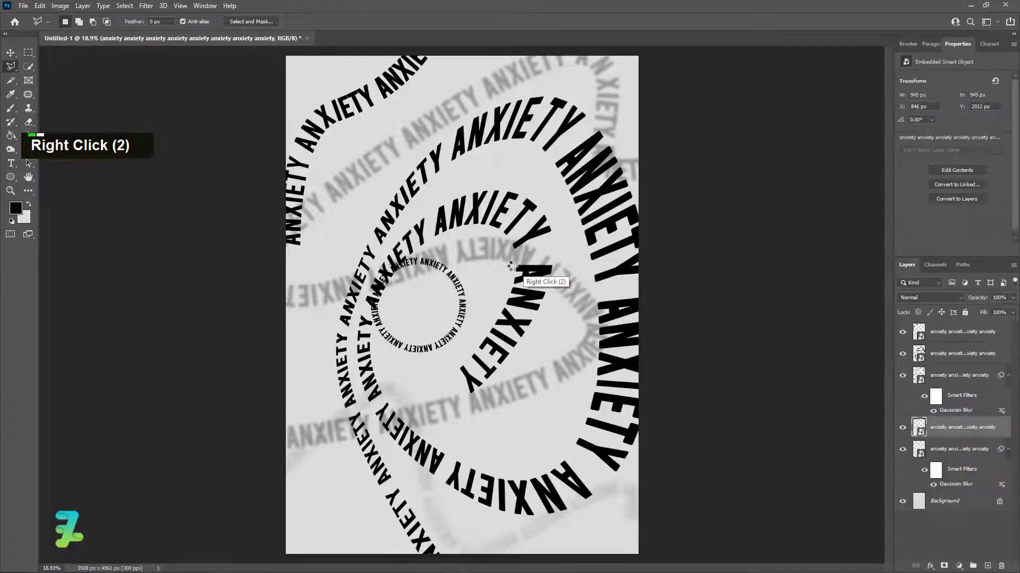
# Apply a Perspective transform making the ring's left side taller, about 945 × 1239 px overall, and move it over the spiral's lower-left strands
pyautogui.hotkey('ctrl', 't')
pyautogui.rightClick(468, 272)
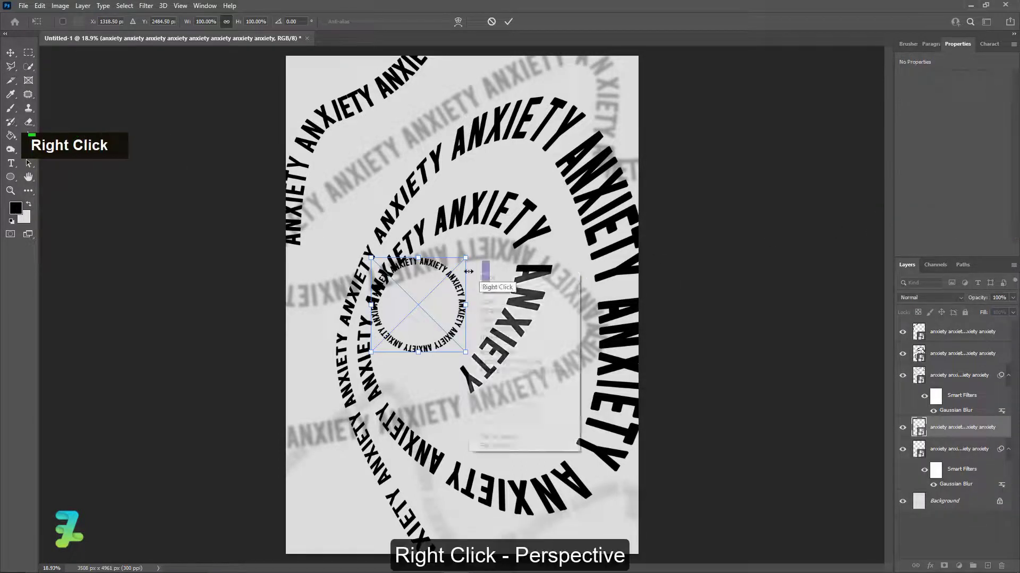
pyautogui.click(486, 334)
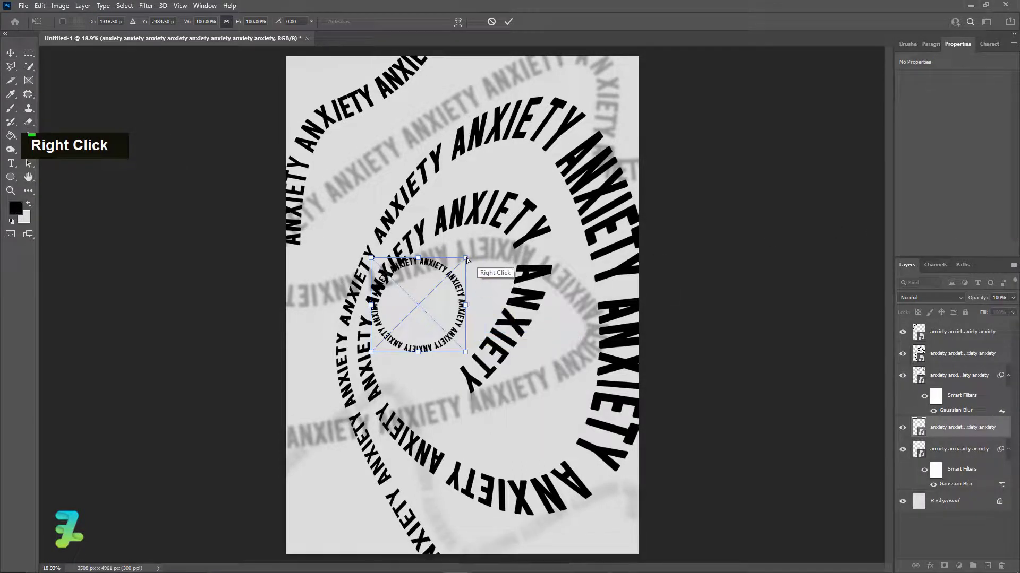
pyautogui.moveTo(467, 260); pyautogui.dragTo(355, 227)
pyautogui.hotkey('ctrl', 'z')
pyautogui.hotkey('ctrl', 'z')
pyautogui.moveTo(431, 311); pyautogui.dragTo(459, 471)
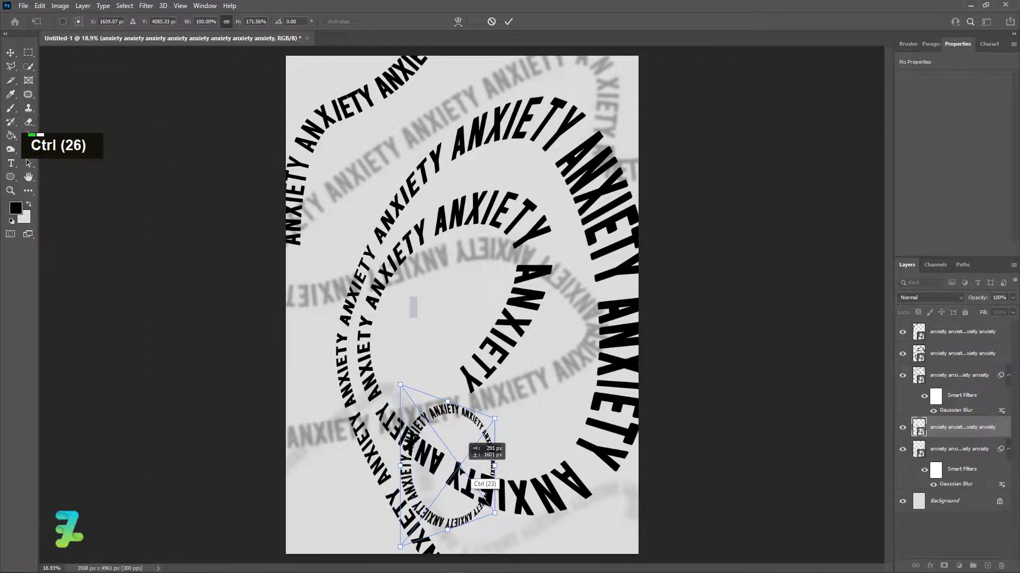
pyautogui.click(10, 52)
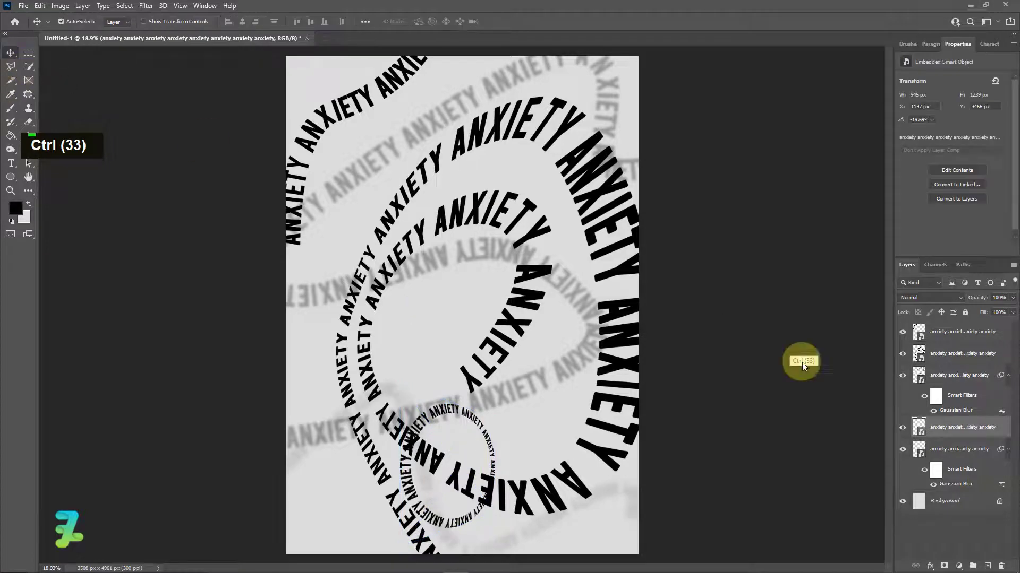
pyautogui.hotkey('ctrl', '0')
pyautogui.hotkey('ctrl', '-')
pyautogui.hotkey('ctrl', '-')
pyautogui.hotkey('ctrl', '-')
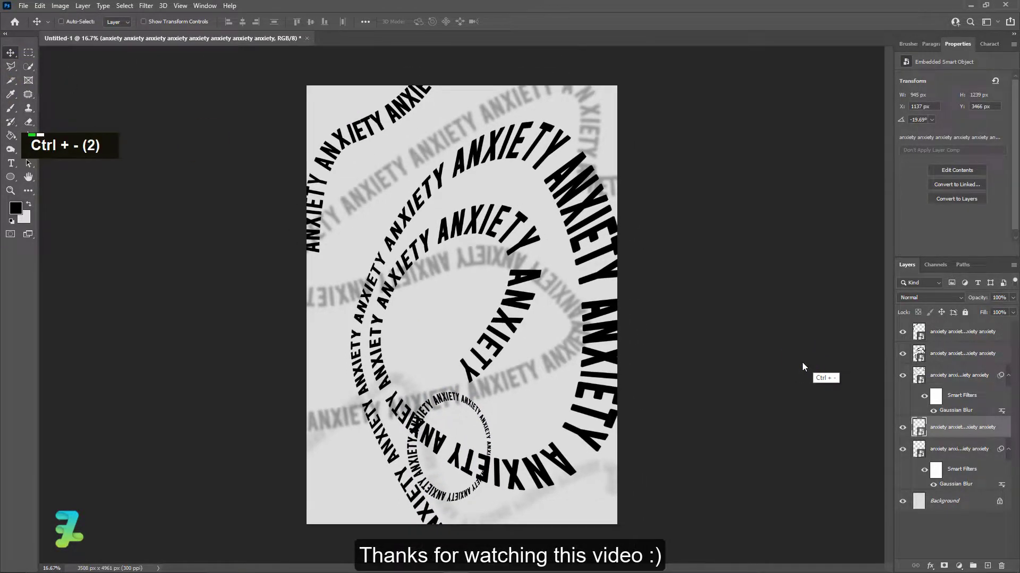
pyautogui.hotkey('ctrl', '=')
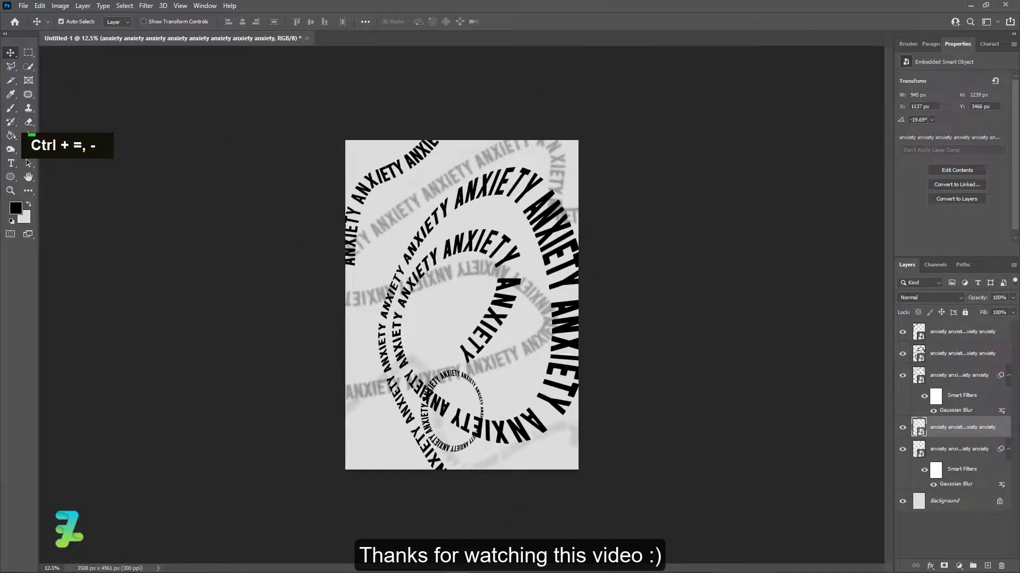